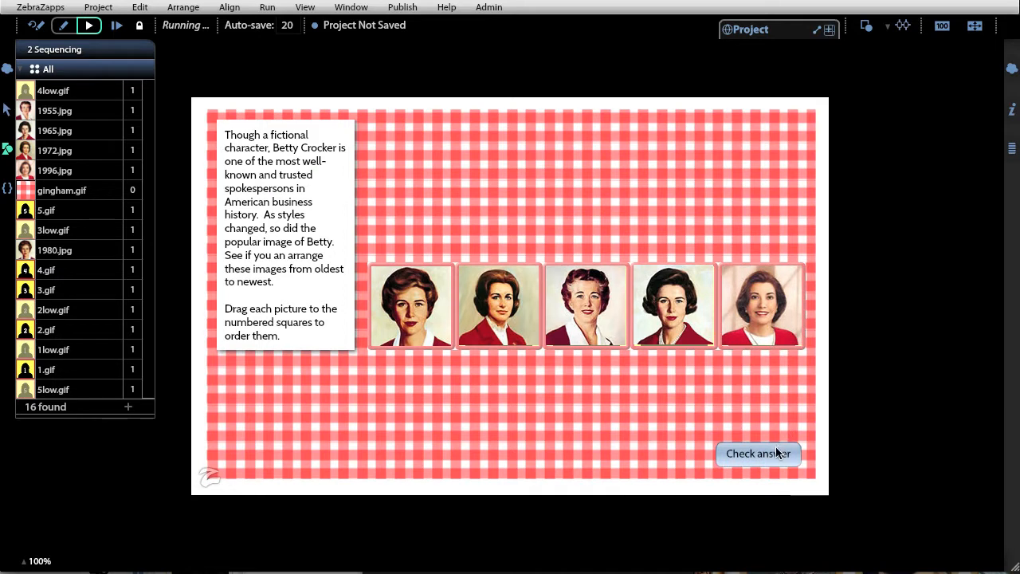
Check the answer with the pictures in their current mixed-up order and restart the activity.
click(777, 453)
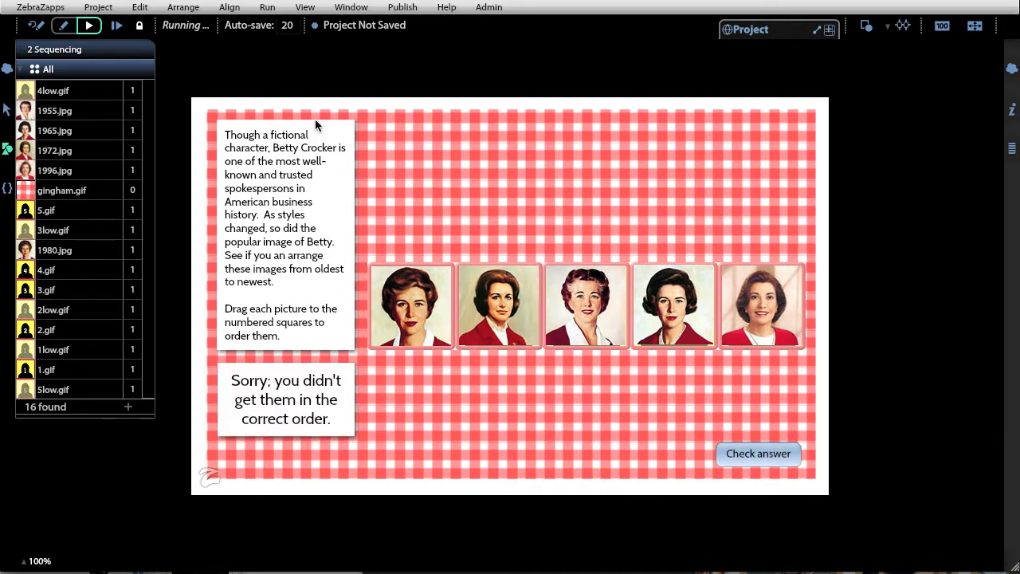
click(87, 30)
Place the five Betty Crocker portraits on squares 1 to 5 from oldest to newest and check the answer.
drag(694, 200, 444, 311)
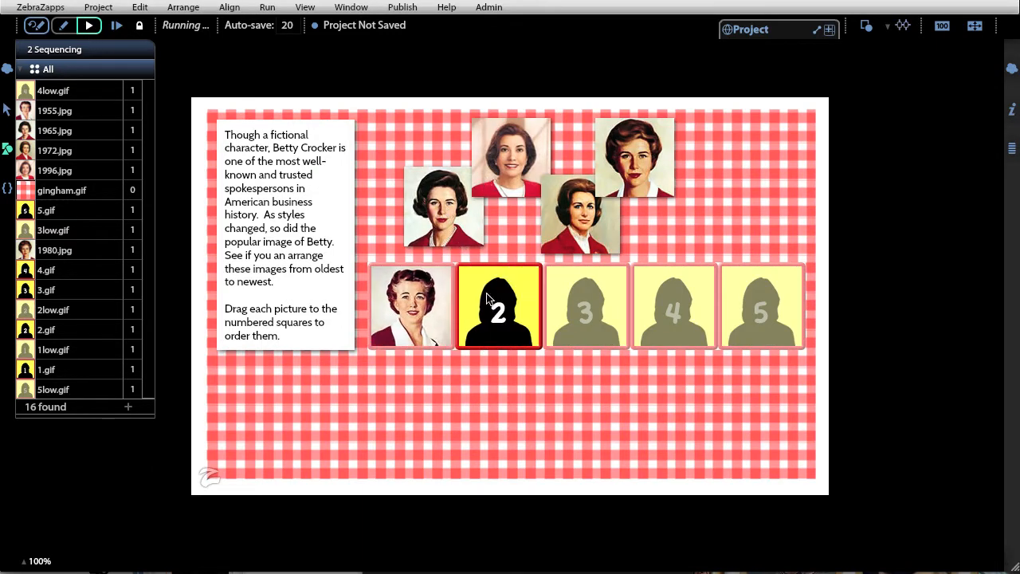
drag(443, 206, 495, 306)
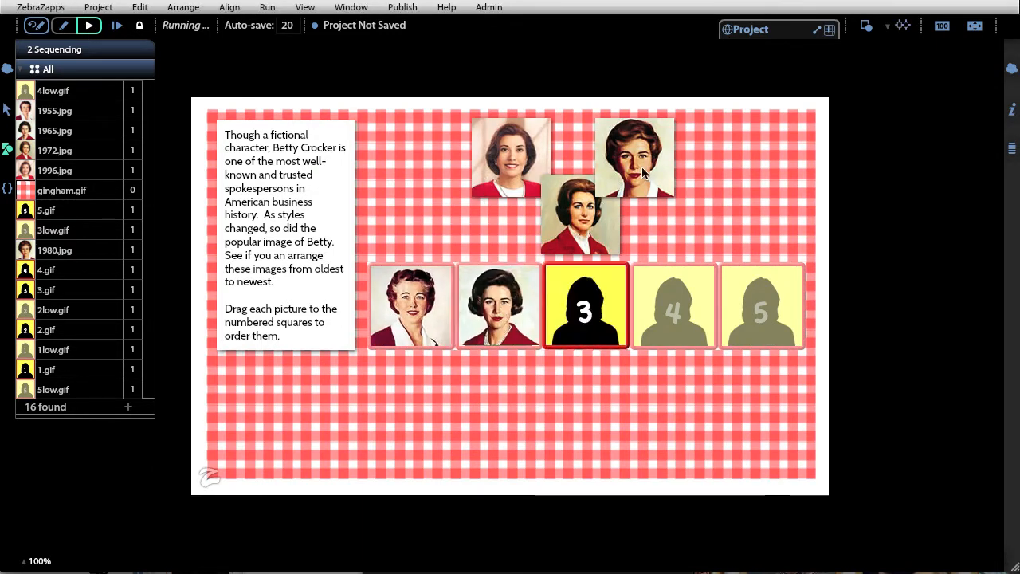
drag(586, 236, 591, 301)
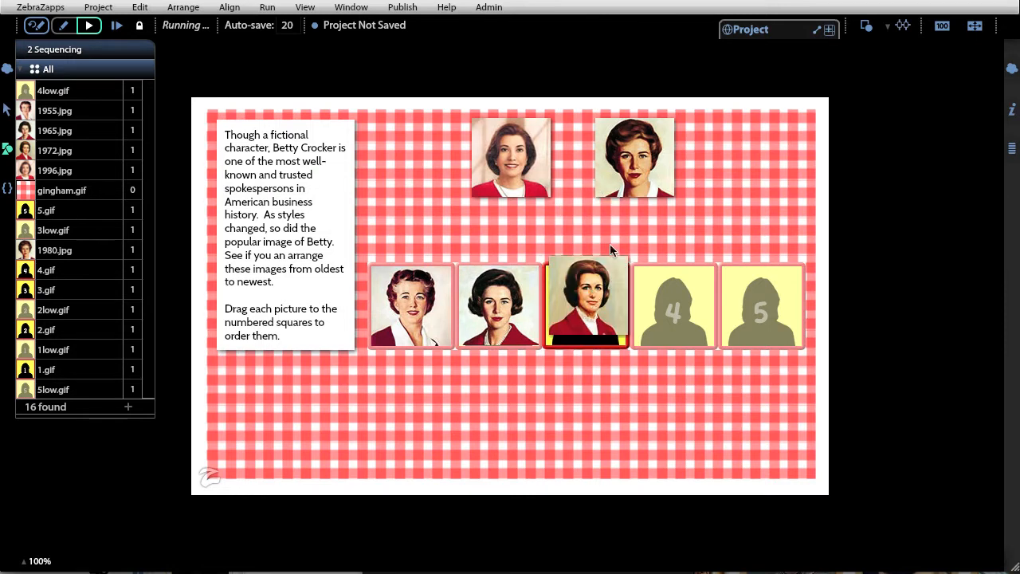
drag(634, 160, 673, 307)
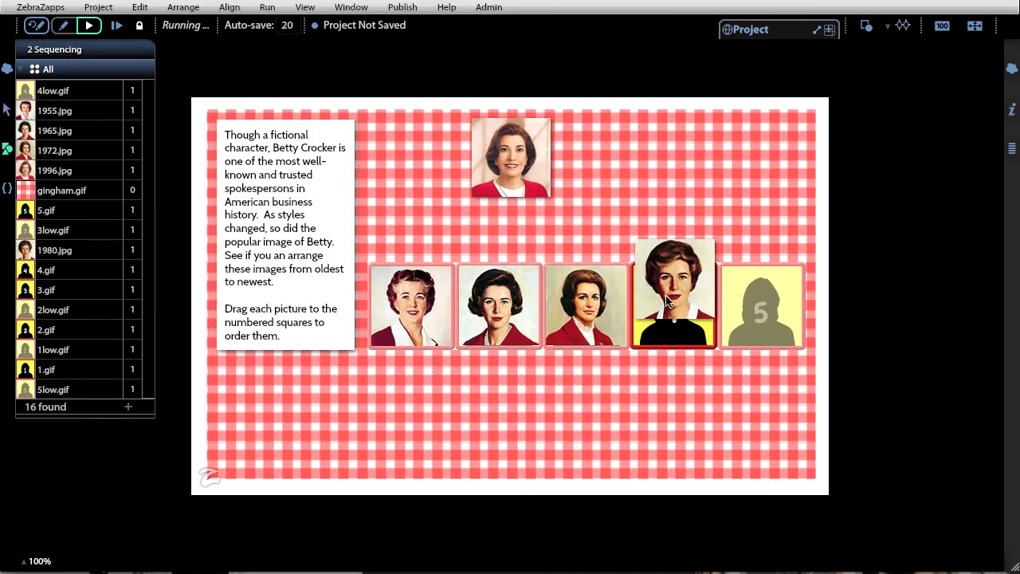
drag(511, 165, 714, 321)
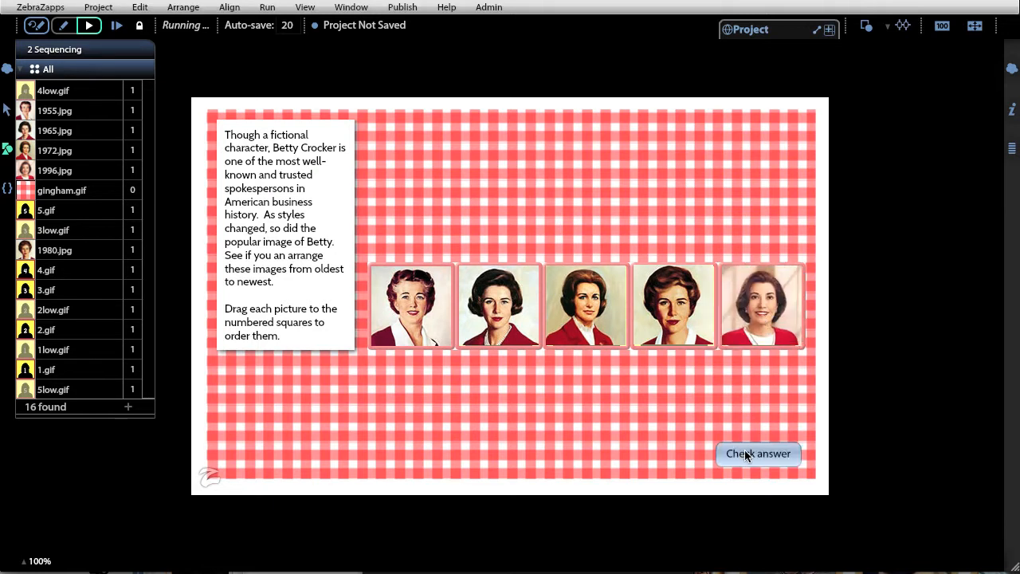
click(746, 454)
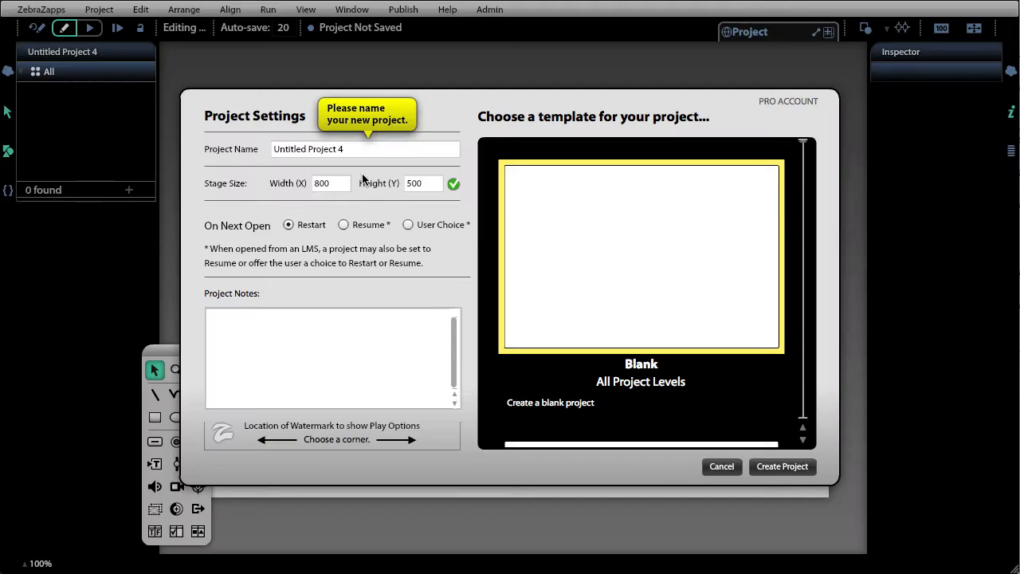
Name the new project SequencingActivity and create it from the Blank template.
click(333, 149)
drag(344, 149, 240, 146)
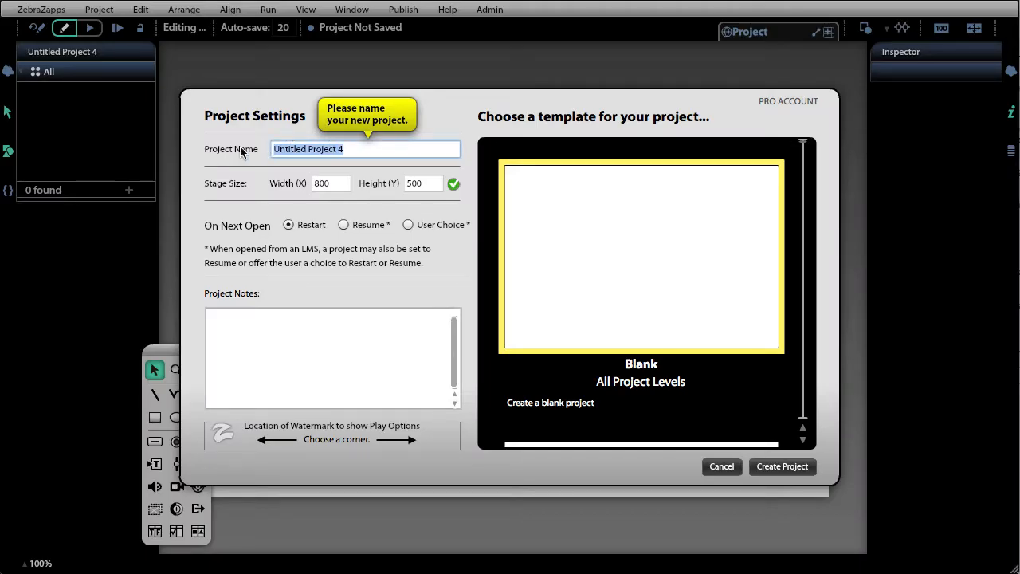
text(Seque)
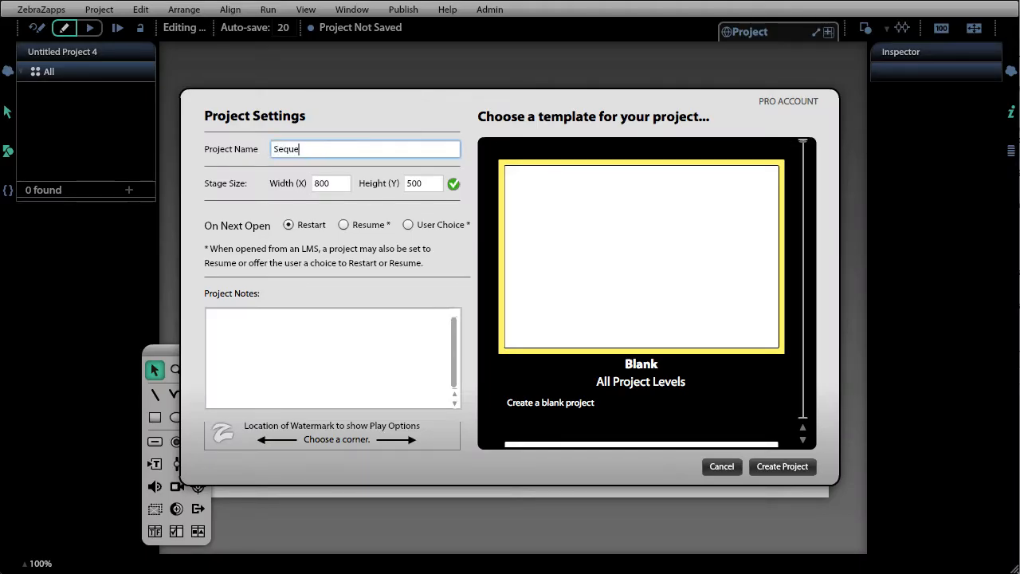
text(ncingActivity)
click(788, 467)
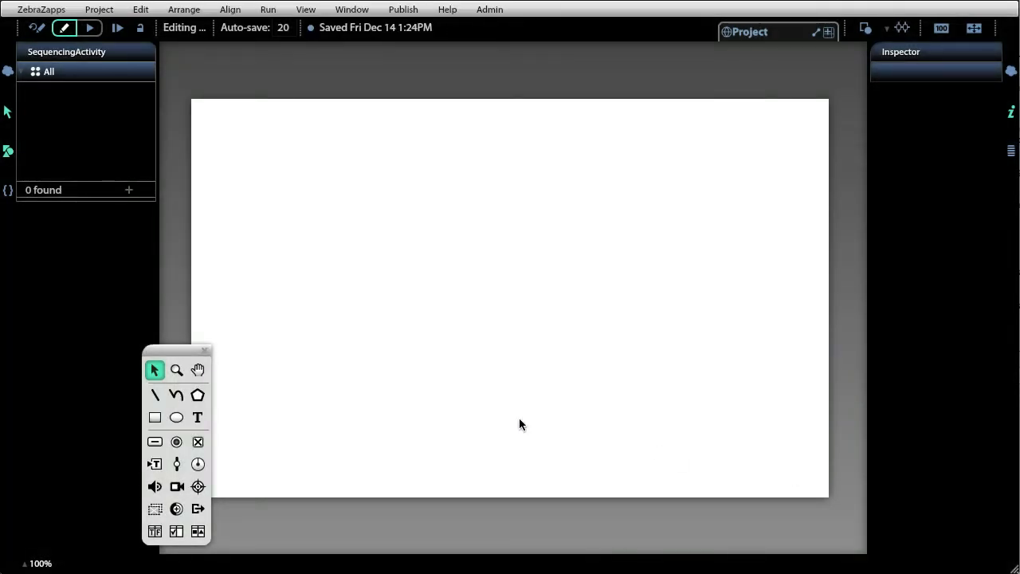
Upload all image files from 1.gif through low5.gif in the Sequence folder to the project's resources.
click(128, 190)
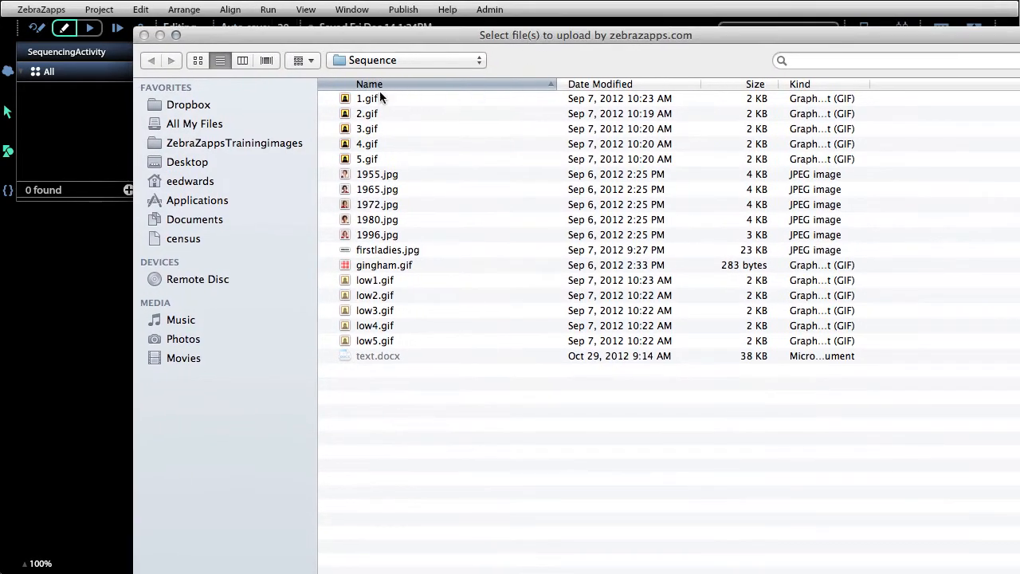
click(373, 100)
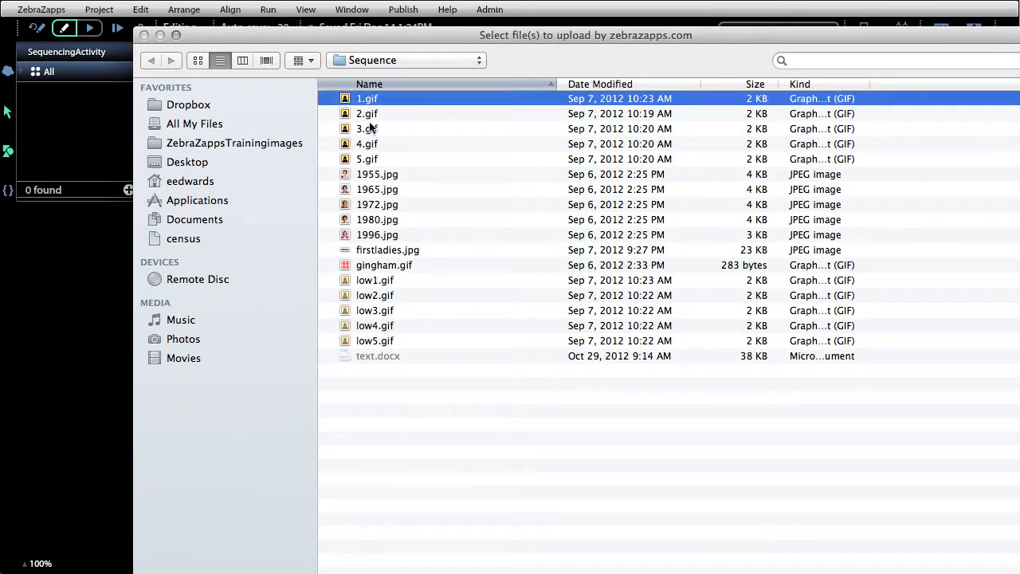
shift+click(380, 343)
key(Return)
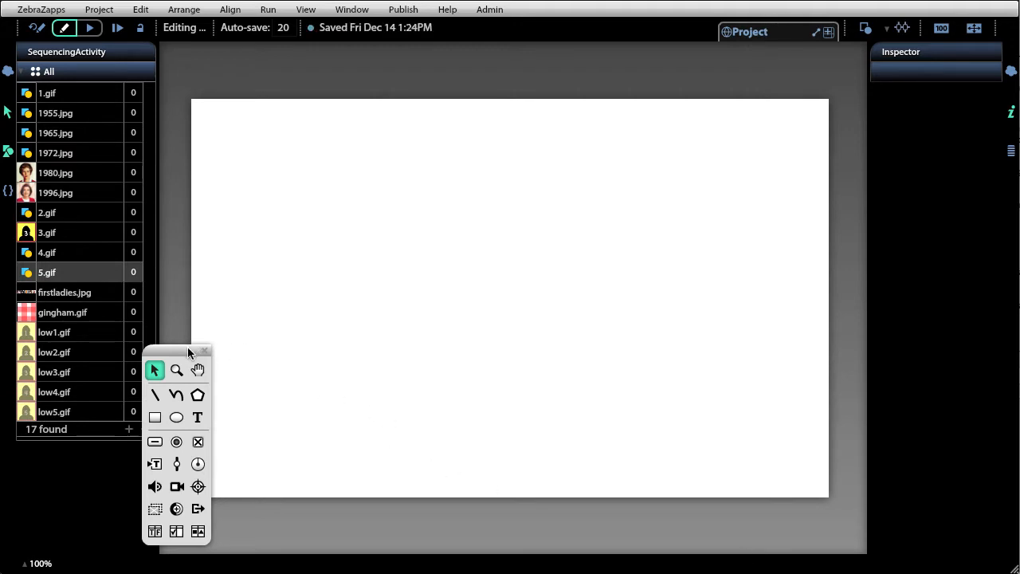
Draw a four-sided polygon about 490 by 490 on the stage and nudge it slightly right, near the stage's left edge.
drag(188, 349, 155, 334)
click(164, 380)
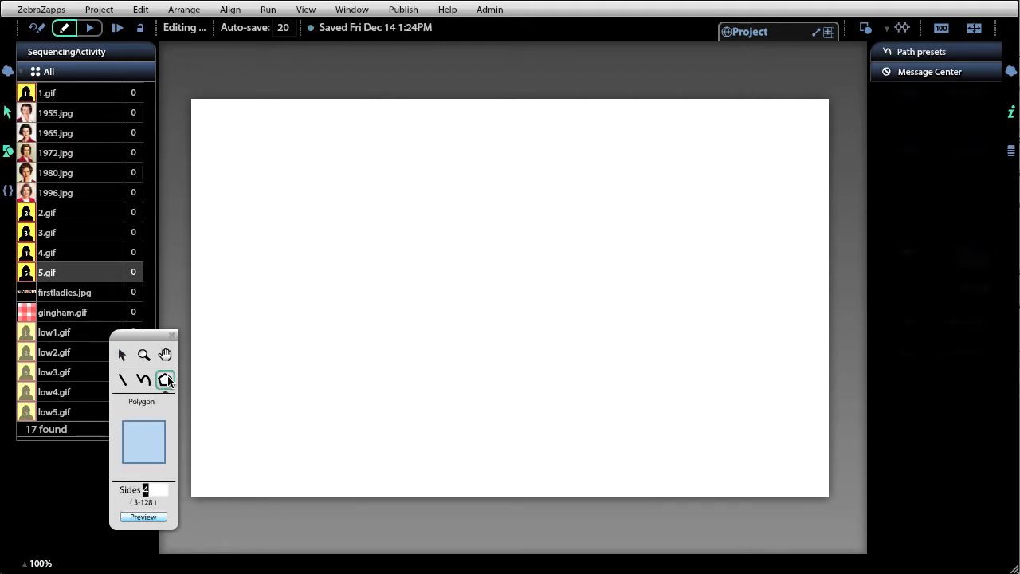
click(148, 490)
click(151, 491)
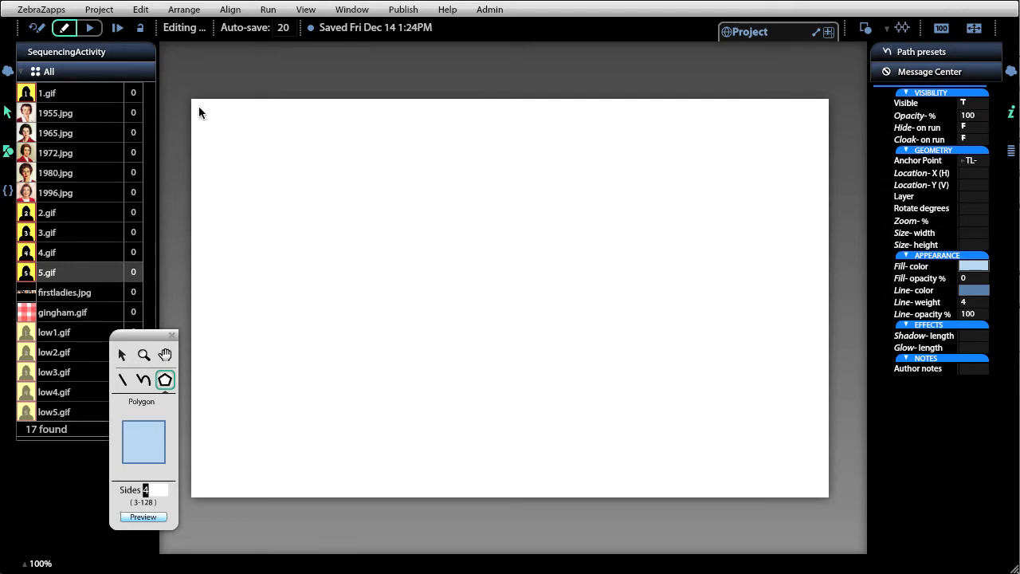
drag(198, 106, 610, 464)
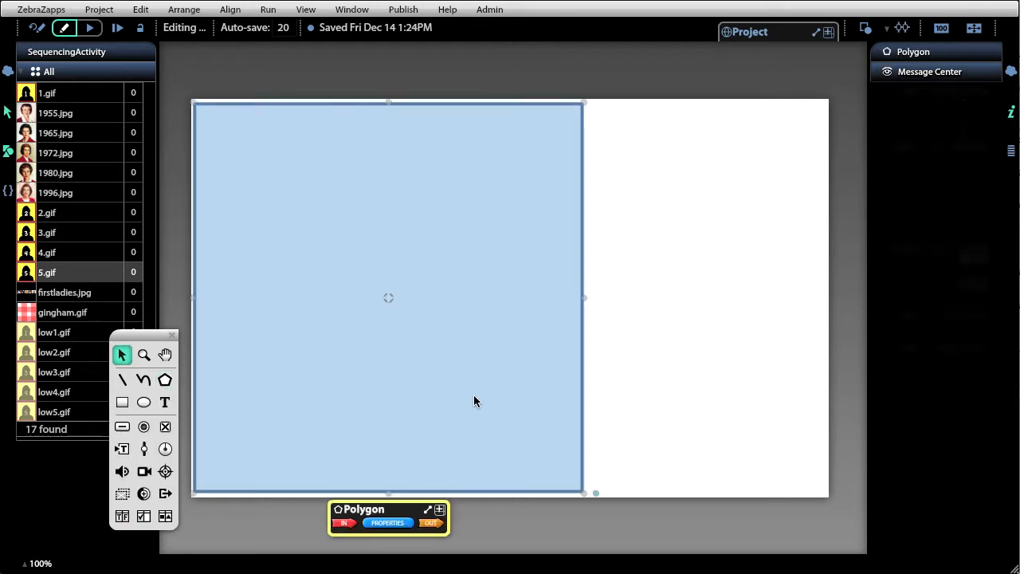
key(Right)
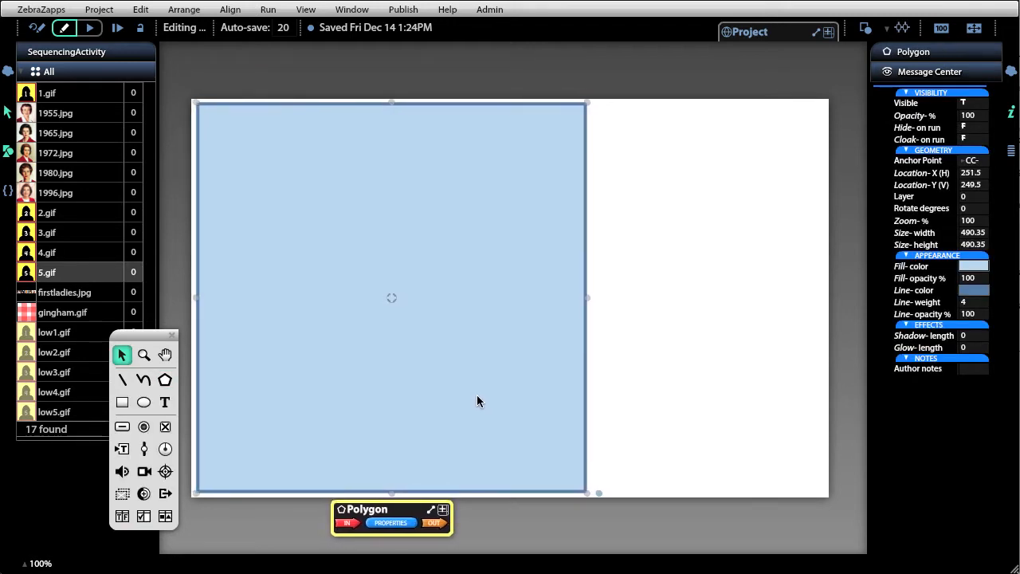
Turn off the polygon's Keep aspect ratio and stretch it across the stage to a width of about 788.
click(401, 519)
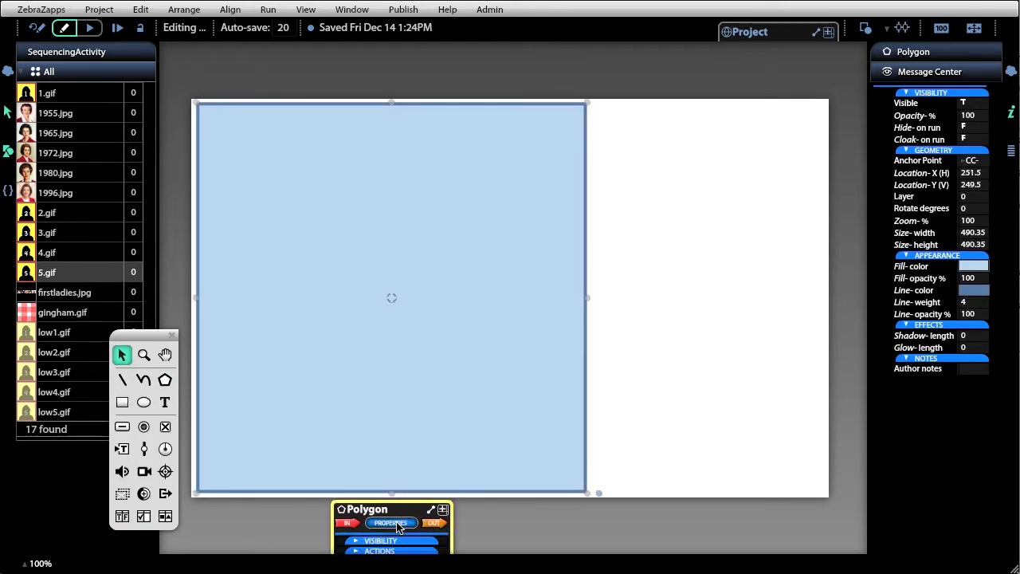
drag(398, 510, 395, 293)
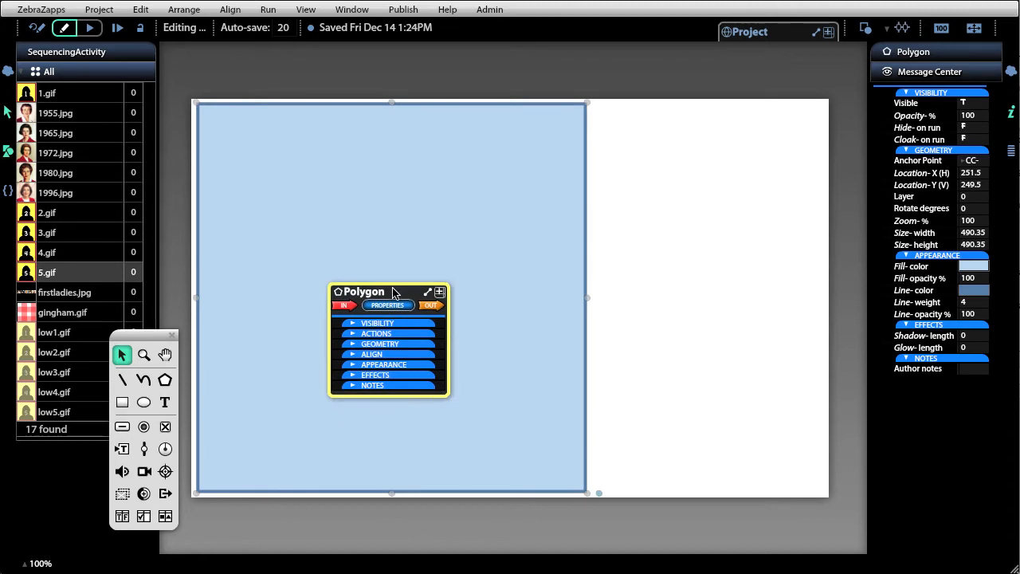
click(378, 345)
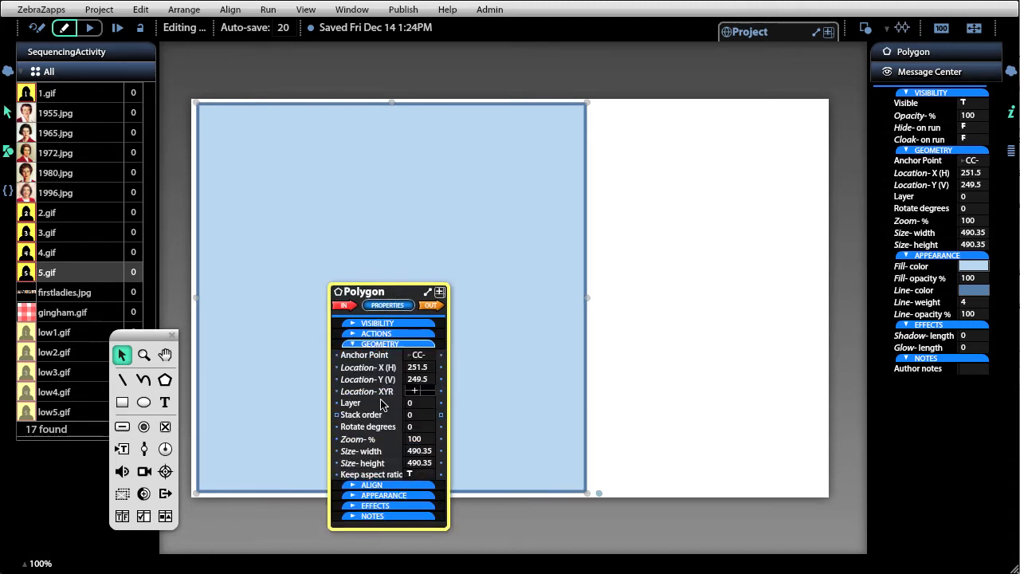
mouse_move(416, 476)
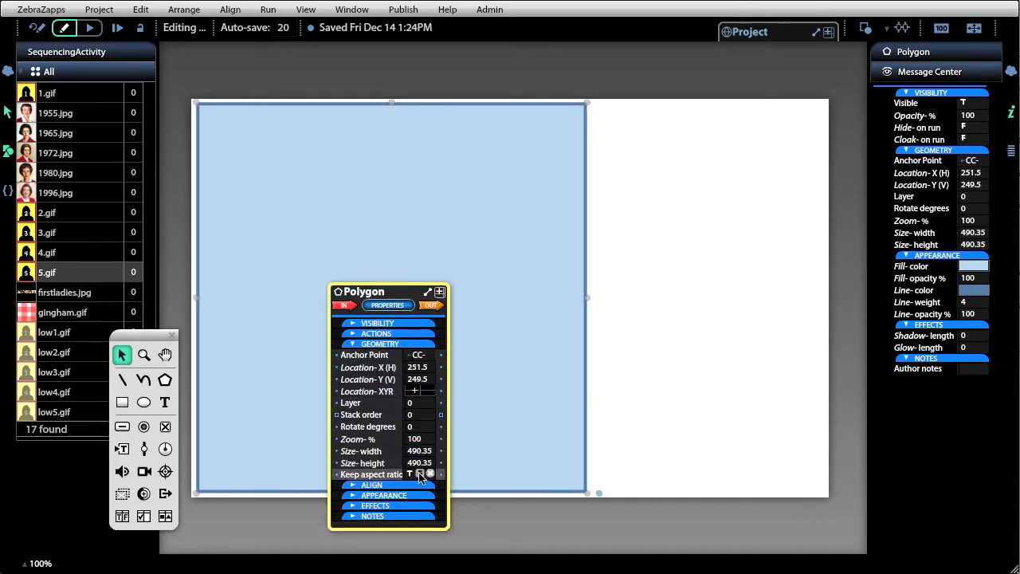
click(420, 474)
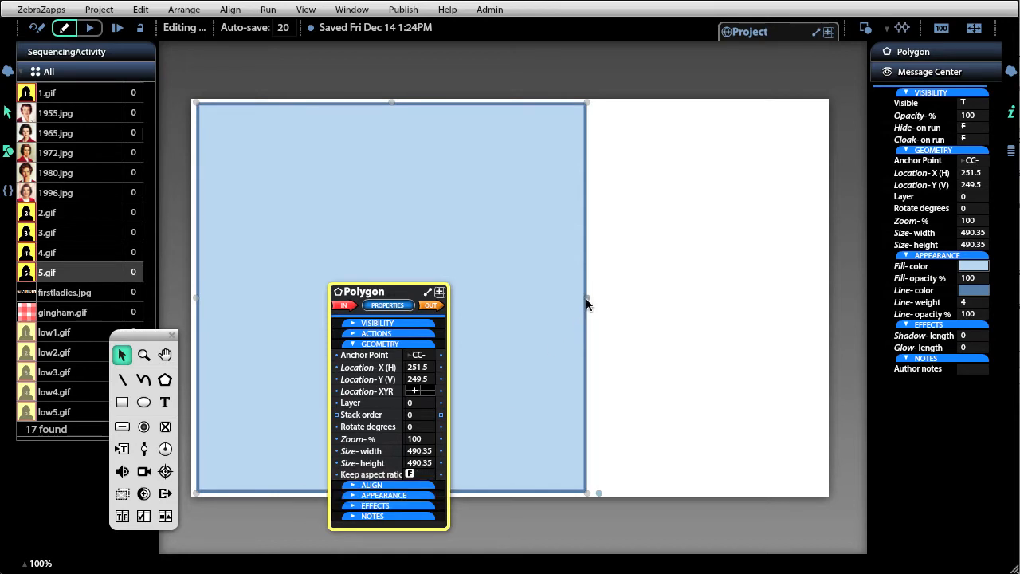
drag(587, 295, 823, 297)
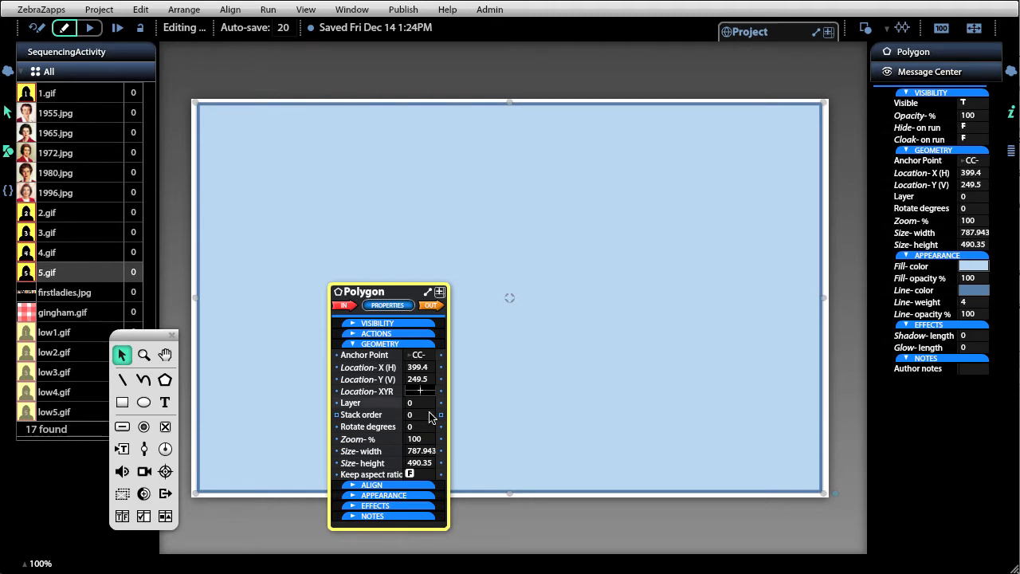
Use gingham.gif as the polygon's fill graphic and set its line weight to 0.
click(391, 495)
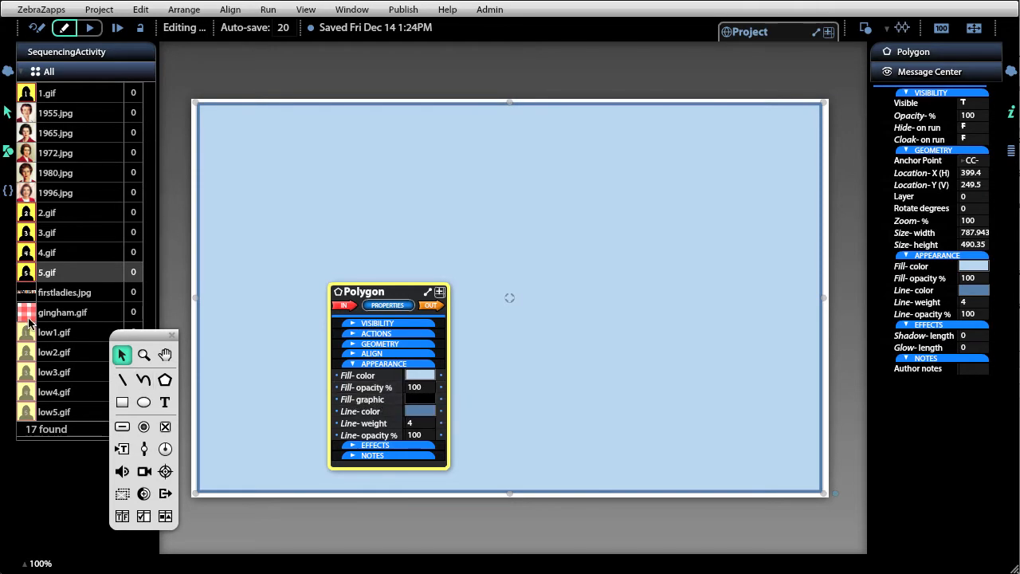
drag(28, 315, 434, 402)
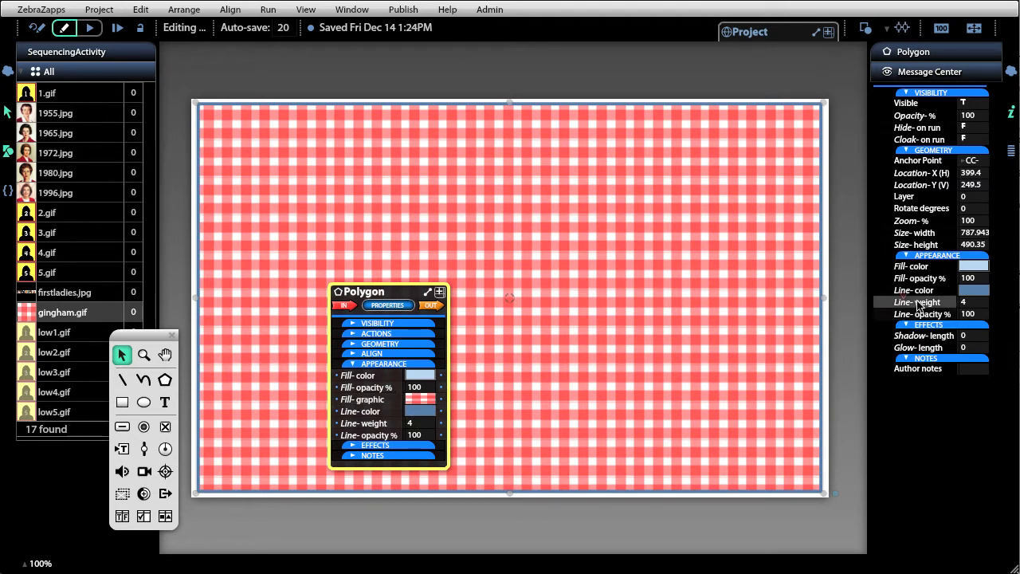
drag(904, 298, 886, 297)
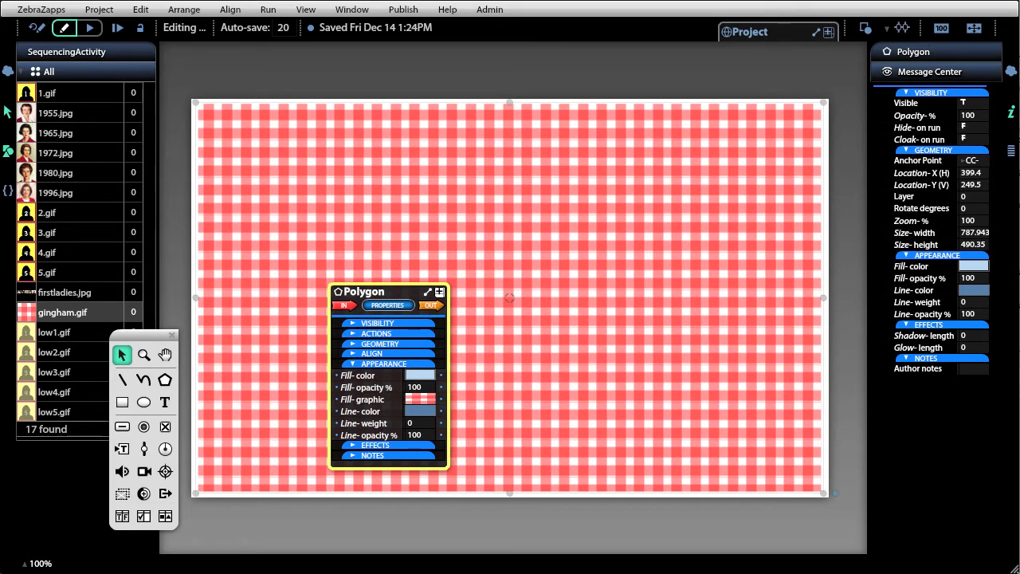
Switch to text.docx in Word, copy all of the instruction text, and return to ZebraZapps.
key(super+Tab)
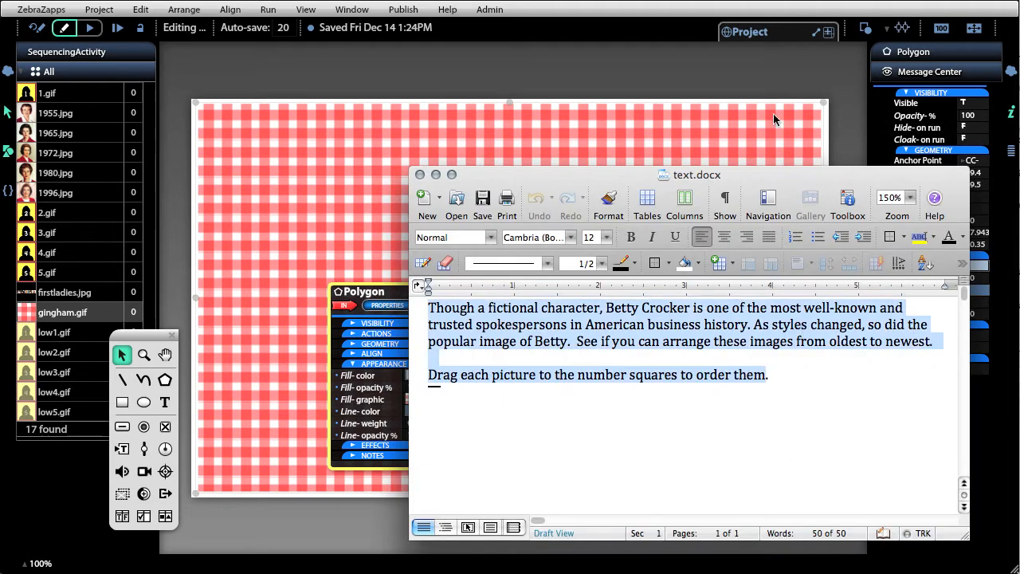
drag(730, 175, 696, 155)
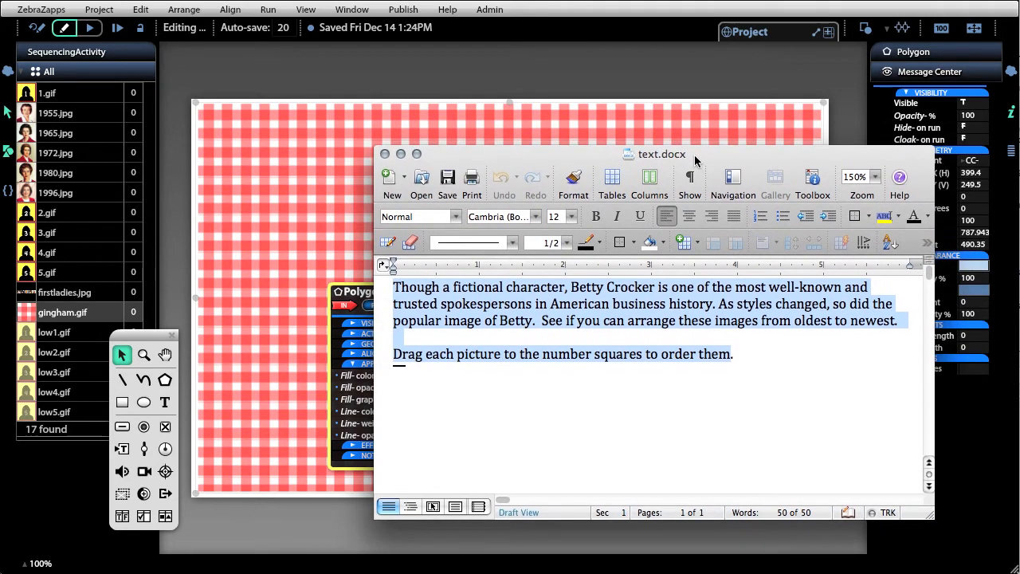
drag(742, 357, 387, 293)
key(ctrl+c)
click(346, 194)
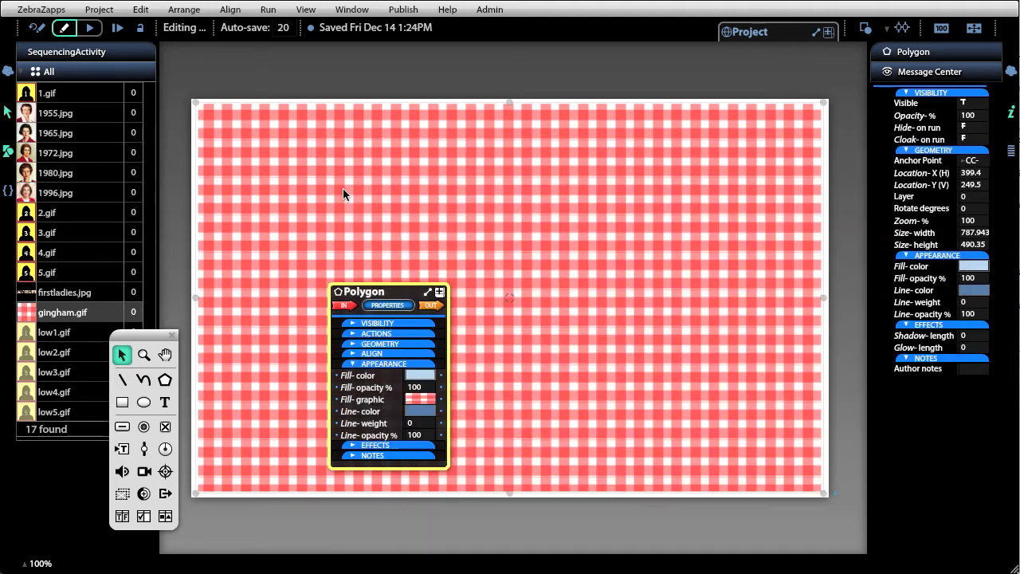
Add a text object near the stage's upper-left corner and paste the copied instructions into it.
click(163, 406)
click(218, 126)
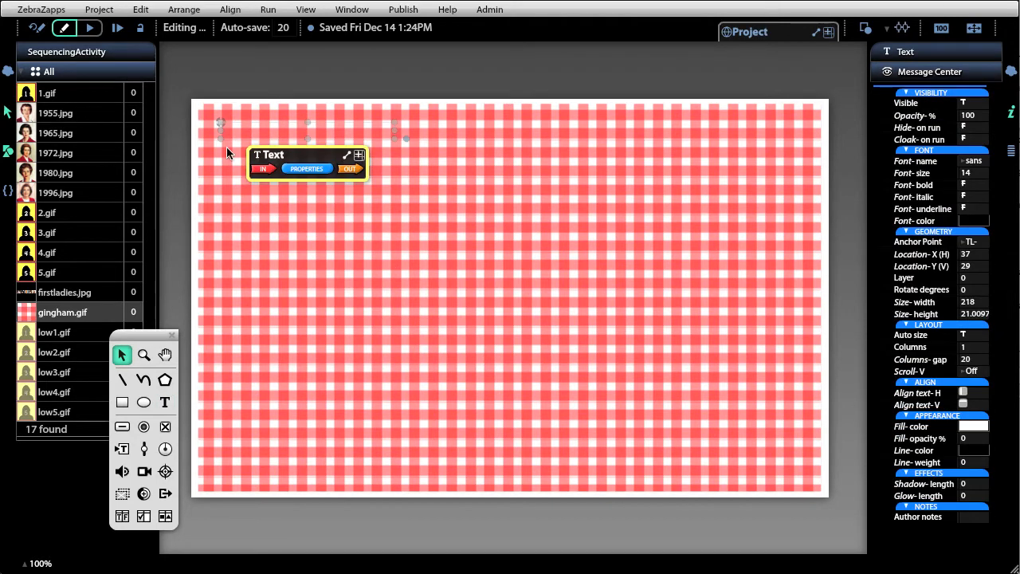
key(ctrl+v)
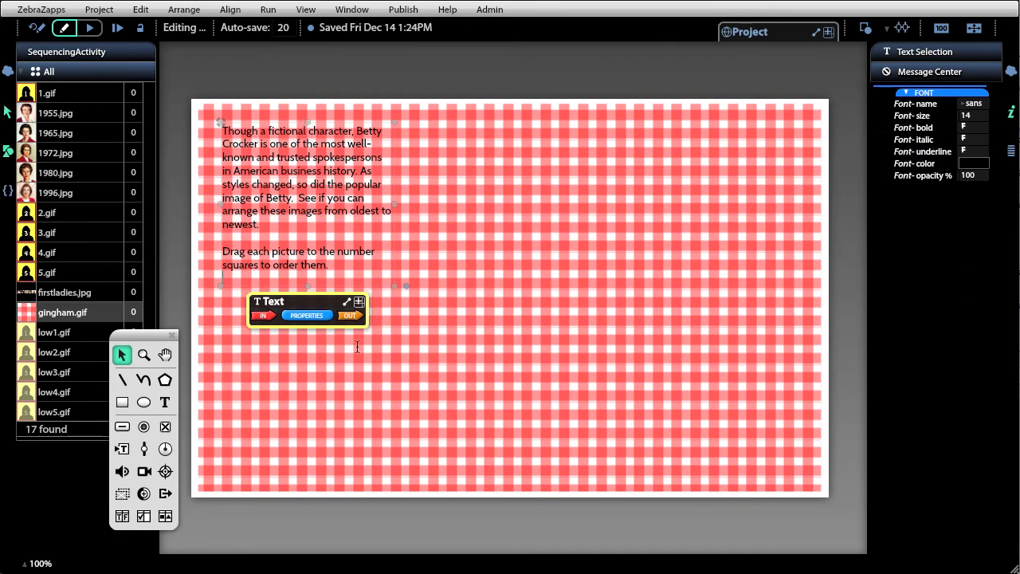
click(346, 369)
Format the instruction text object with fill opacity 100, shadow length 5 and a width narrowed to about 199.
click(318, 213)
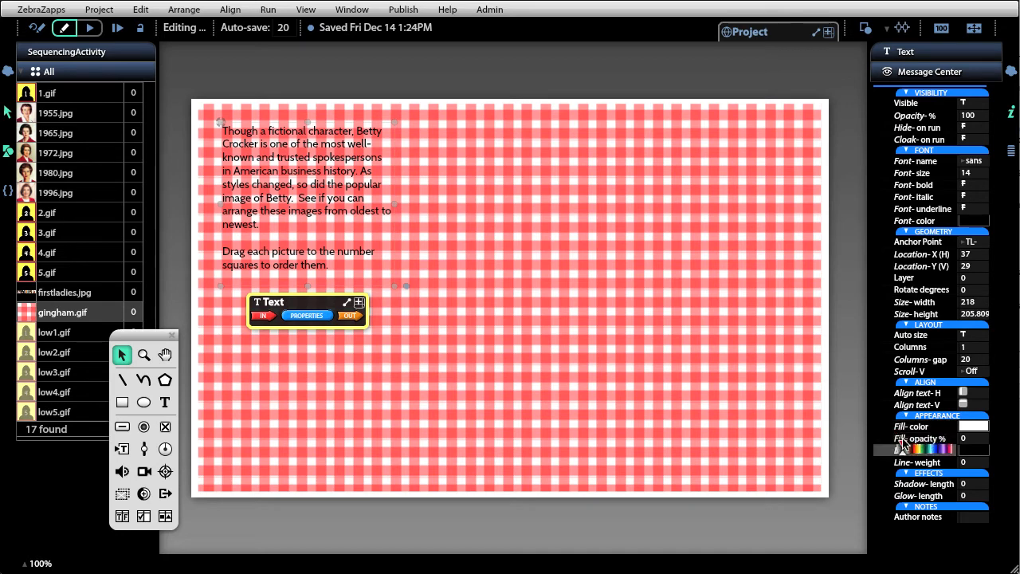
drag(897, 432, 968, 430)
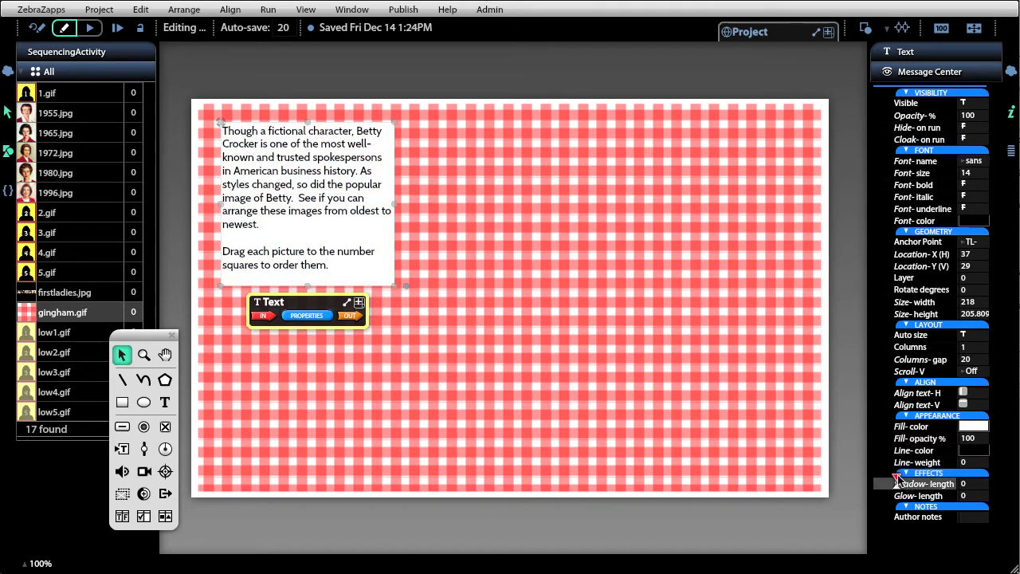
drag(898, 478, 906, 478)
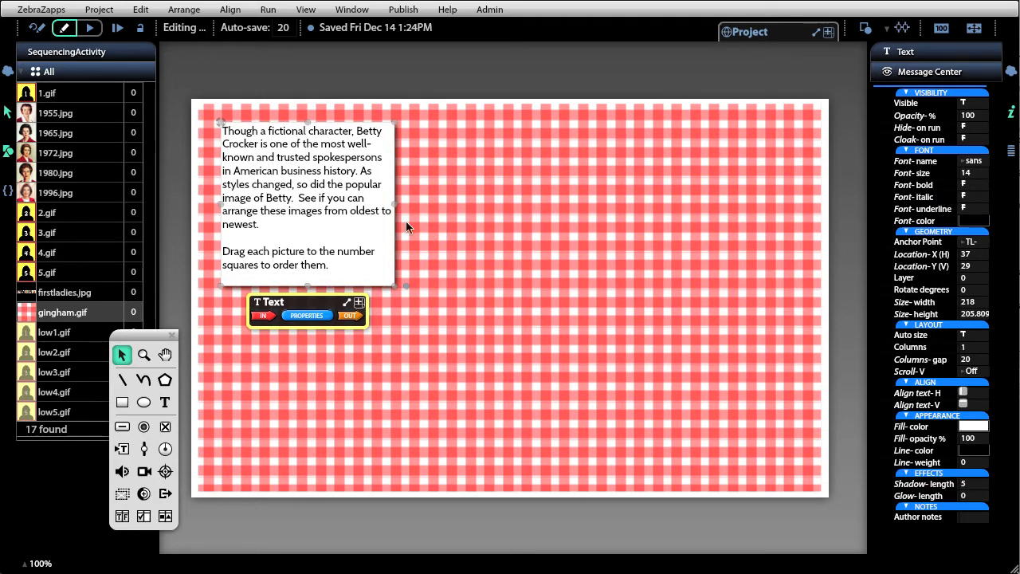
drag(395, 209, 379, 202)
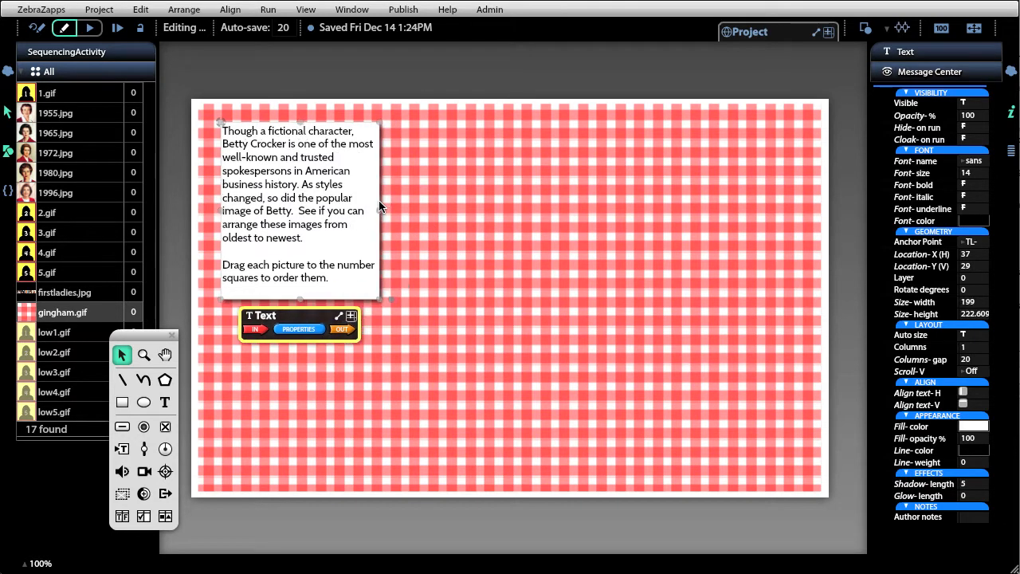
Set the instruction text's margin to 10 and move the text object to about X 23, Y 23.
click(299, 329)
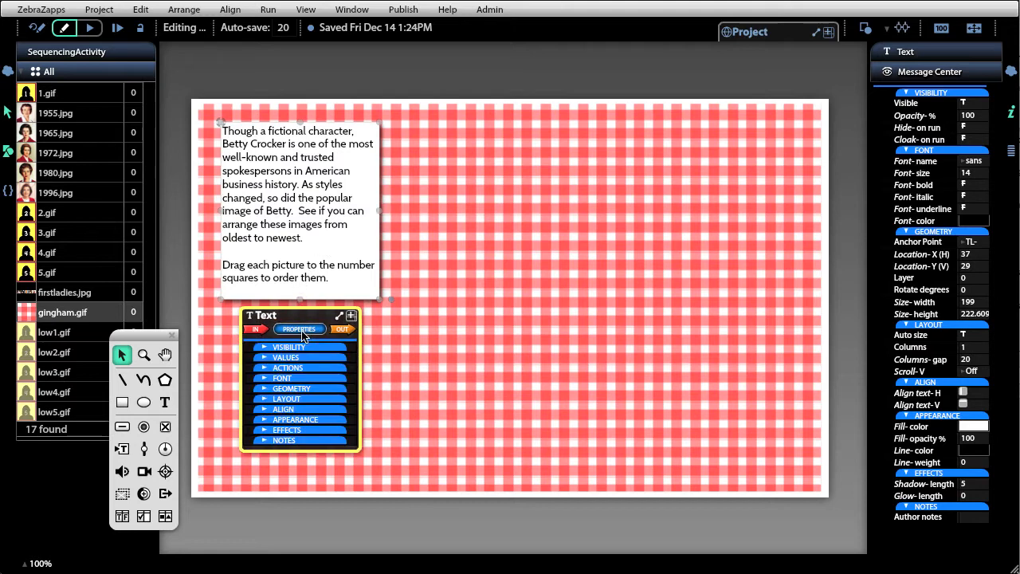
click(291, 399)
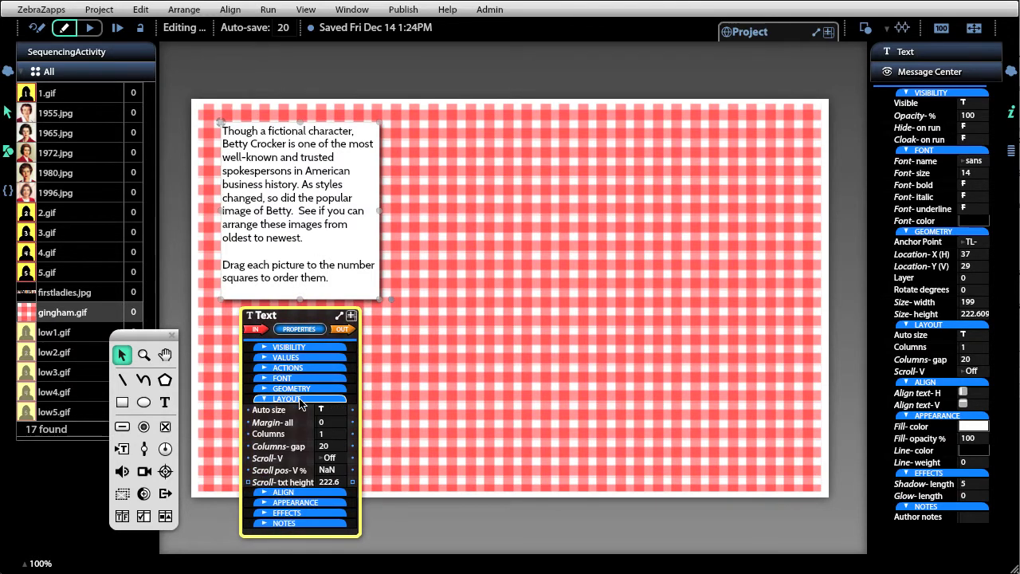
click(321, 423)
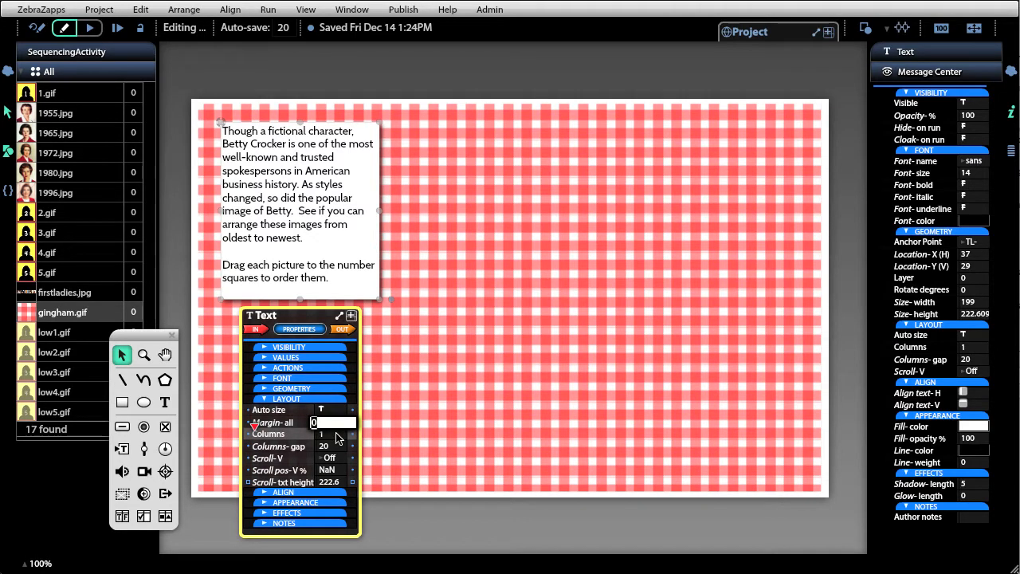
text(10)
key(Return)
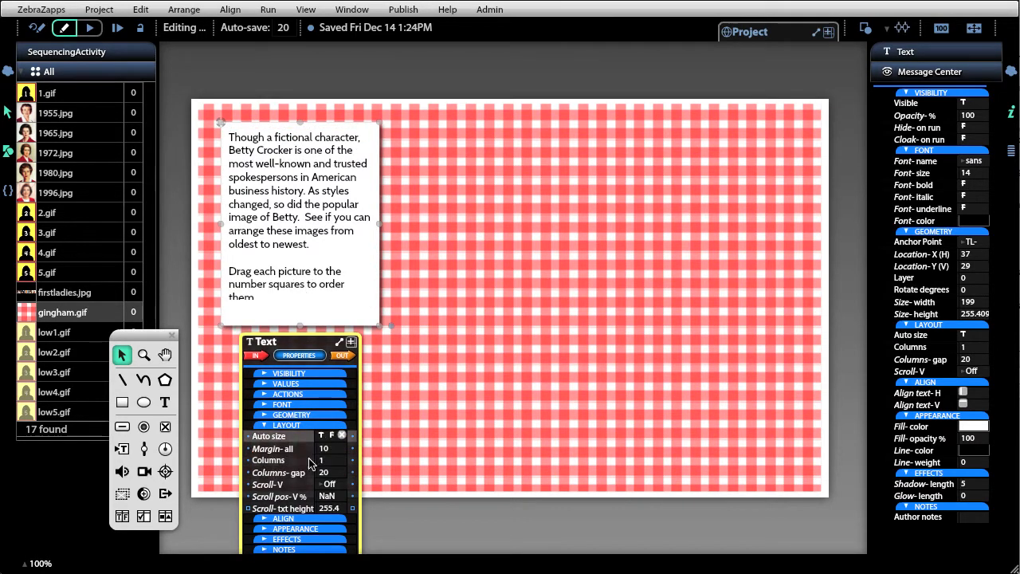
click(421, 426)
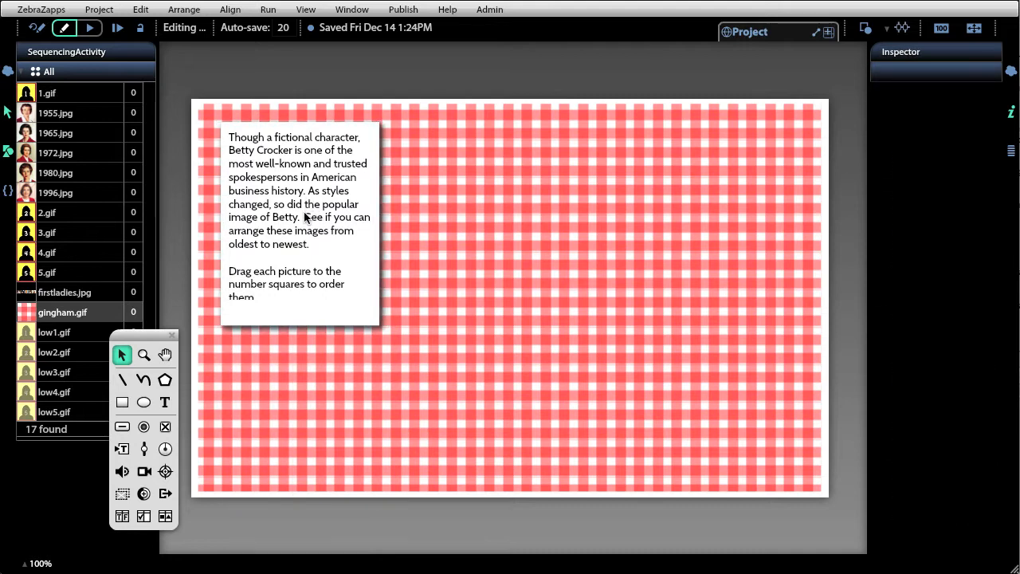
drag(310, 205, 293, 212)
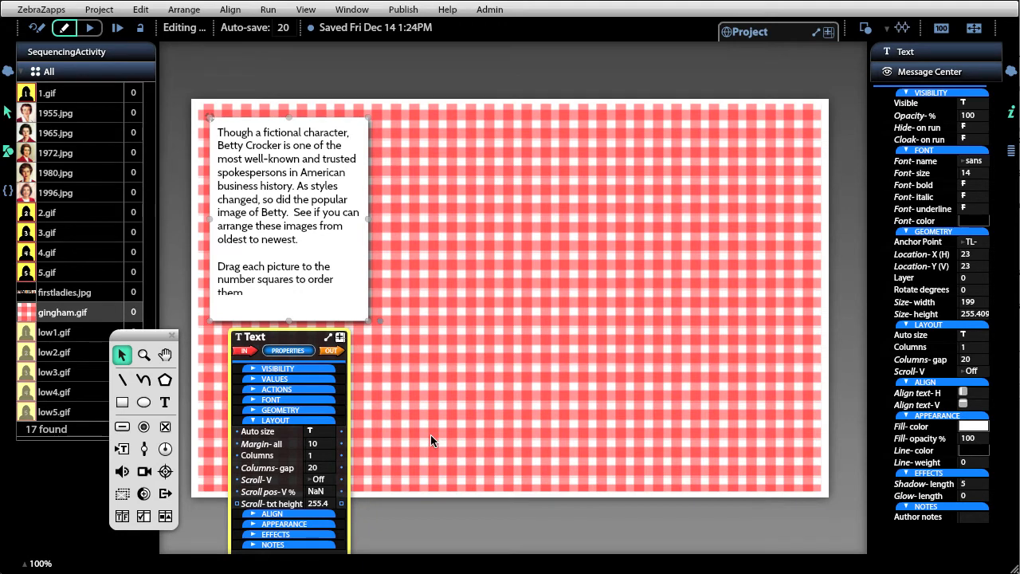
click(441, 91)
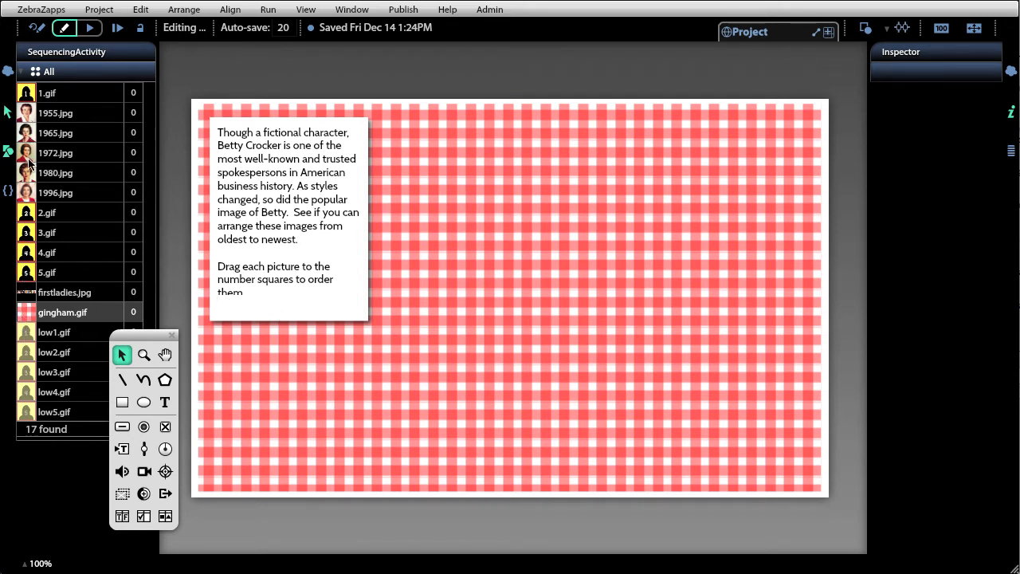
Place low1.gif, low2.gif, low3.gif, low4.gif and low5.gif in numerical order in a row beside the instruction text.
drag(26, 337, 420, 281)
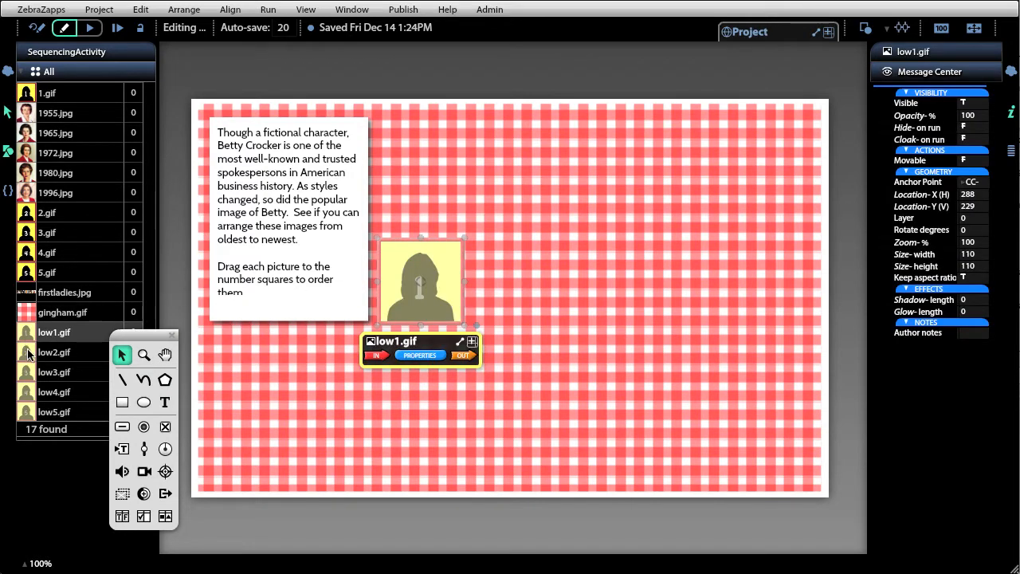
drag(27, 355, 497, 298)
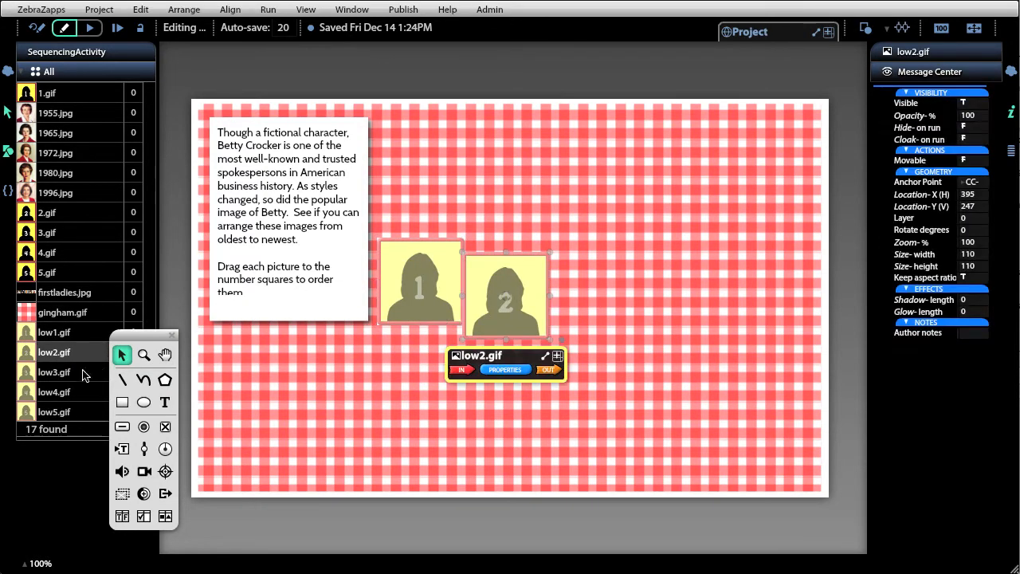
drag(28, 372, 570, 294)
drag(27, 392, 681, 284)
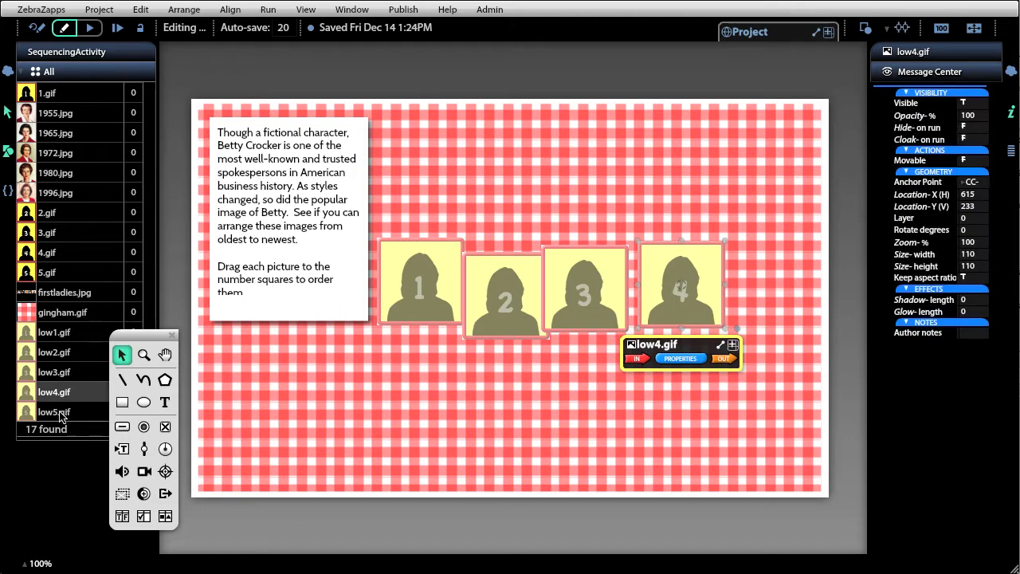
drag(28, 415, 770, 285)
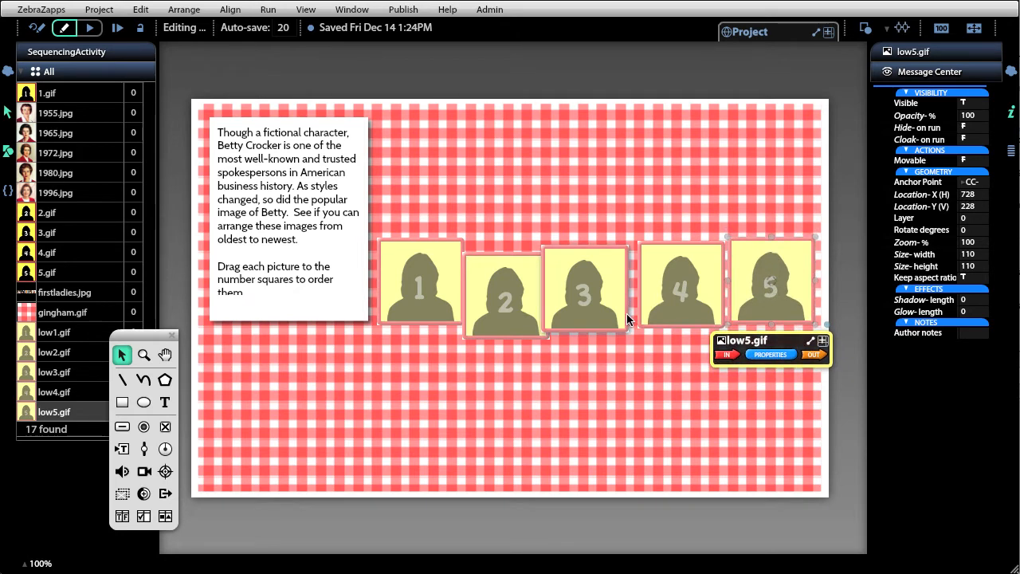
Select all five low silhouette images on the stage and align their top edges.
click(400, 295)
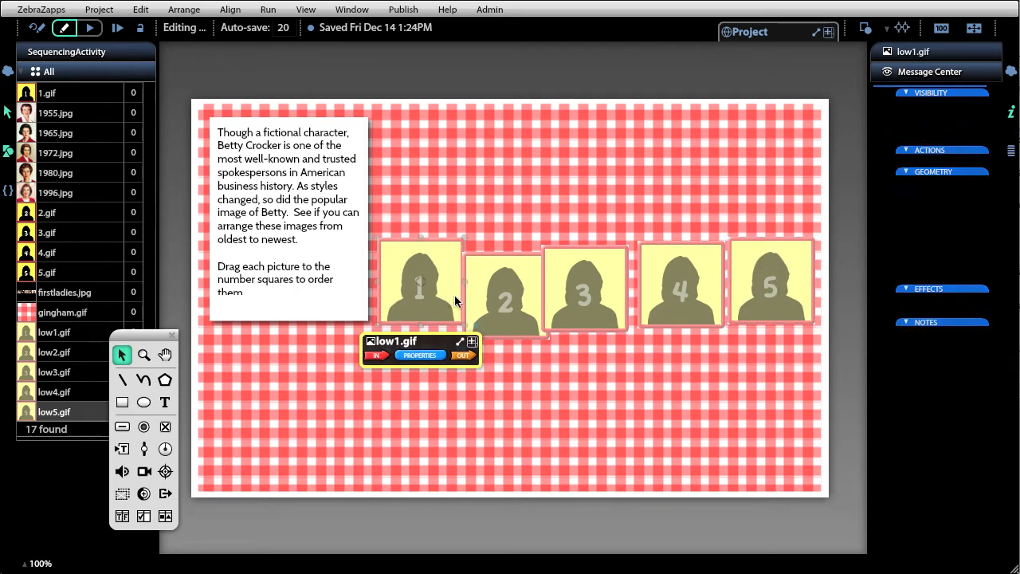
shift+click(502, 306)
shift+click(572, 295)
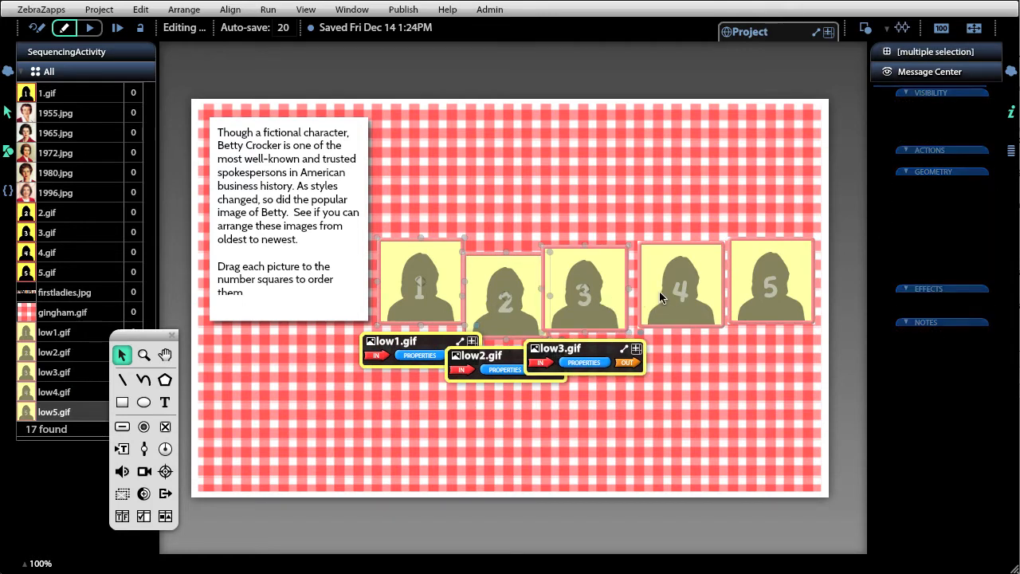
shift+click(659, 297)
shift+click(772, 285)
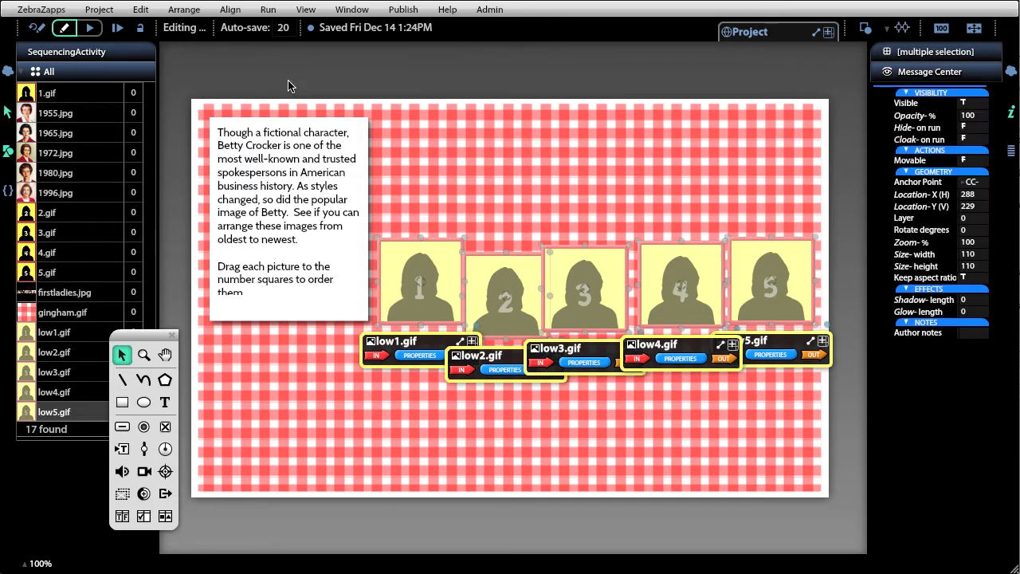
click(233, 11)
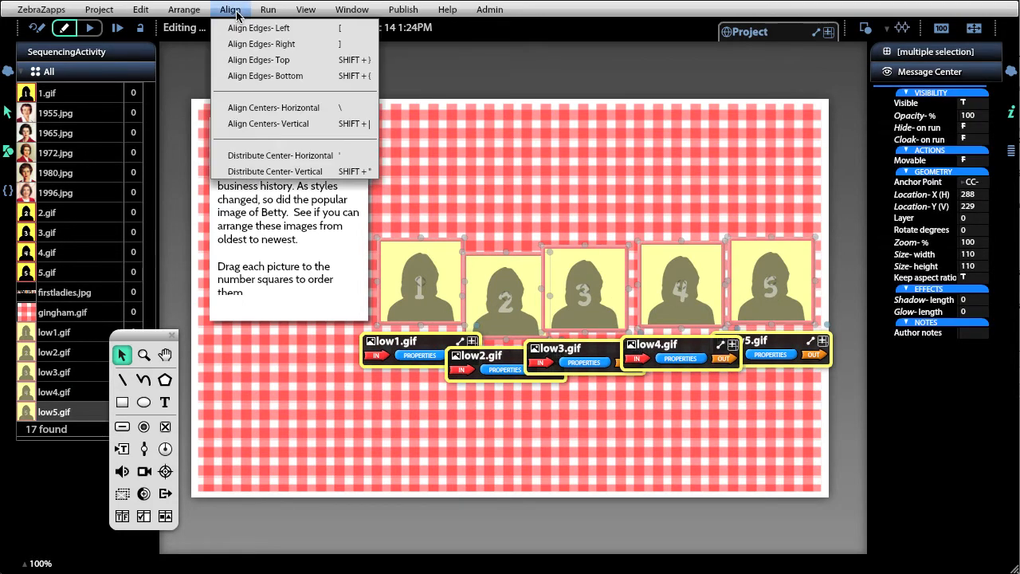
click(244, 59)
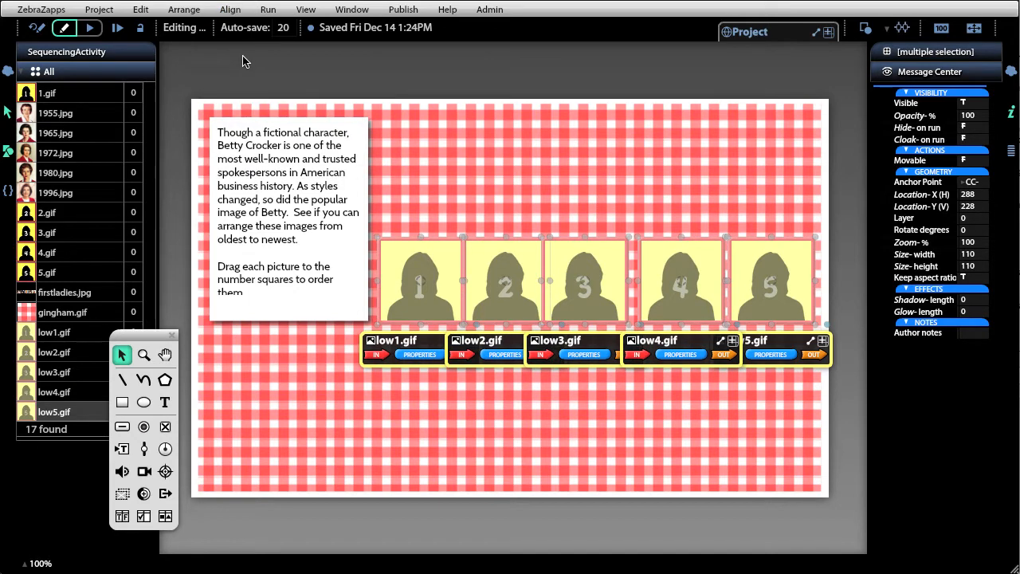
Distribute the five silhouettes' centers horizontally and shift the row so low1.gif sits at about X 286, Y 225.
click(230, 9)
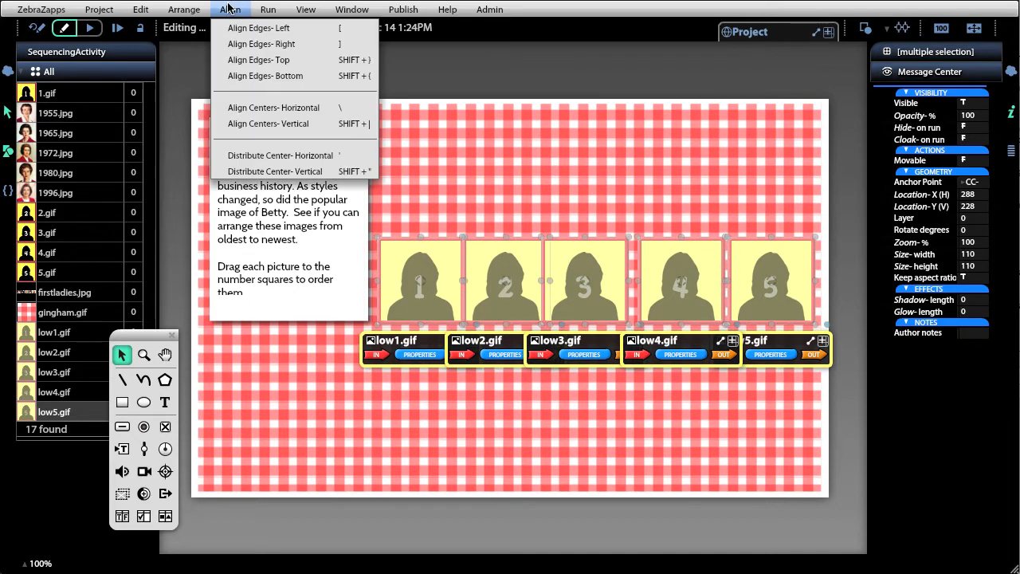
click(255, 155)
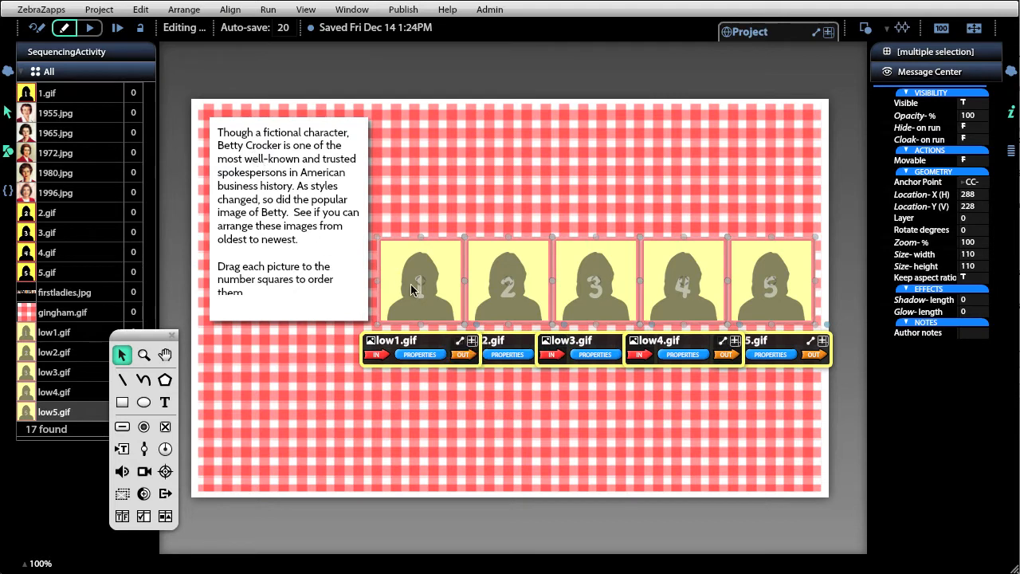
drag(412, 291, 406, 285)
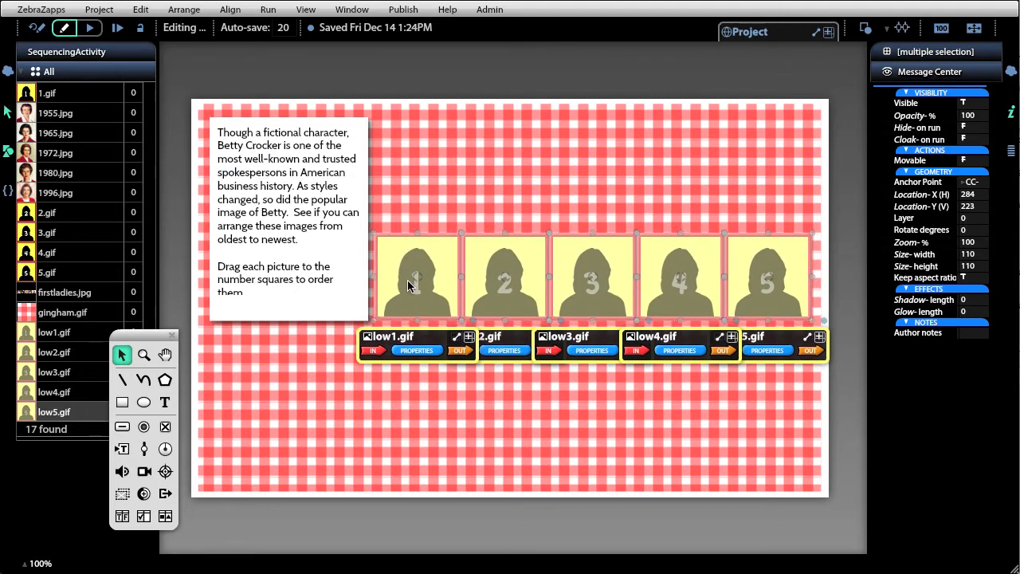
drag(408, 287, 410, 287)
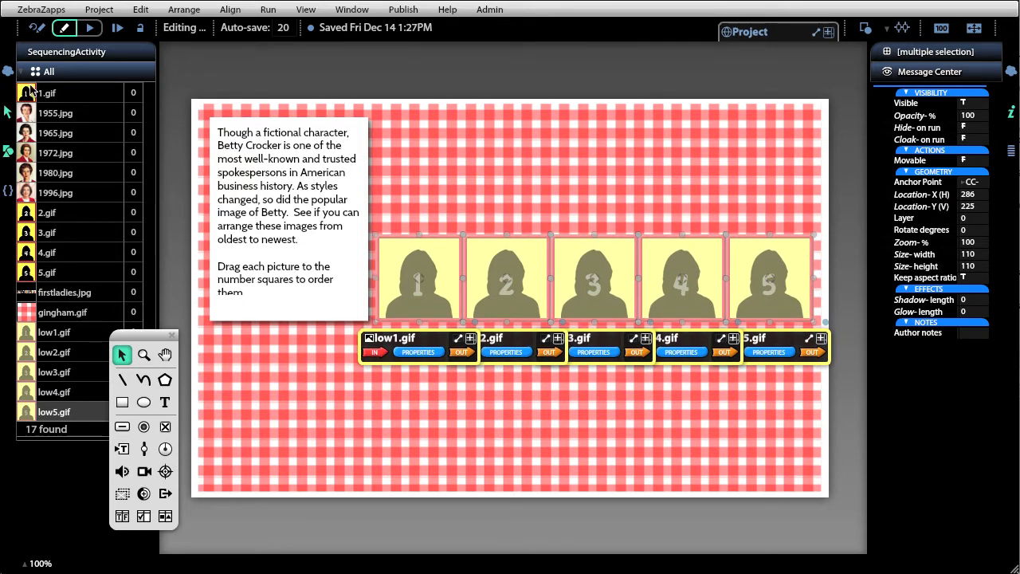
Place 1.gif above the silhouette row and connect low1.gif's Location-XYR property to the Location-XYR of 1.gif.
drag(29, 93, 403, 145)
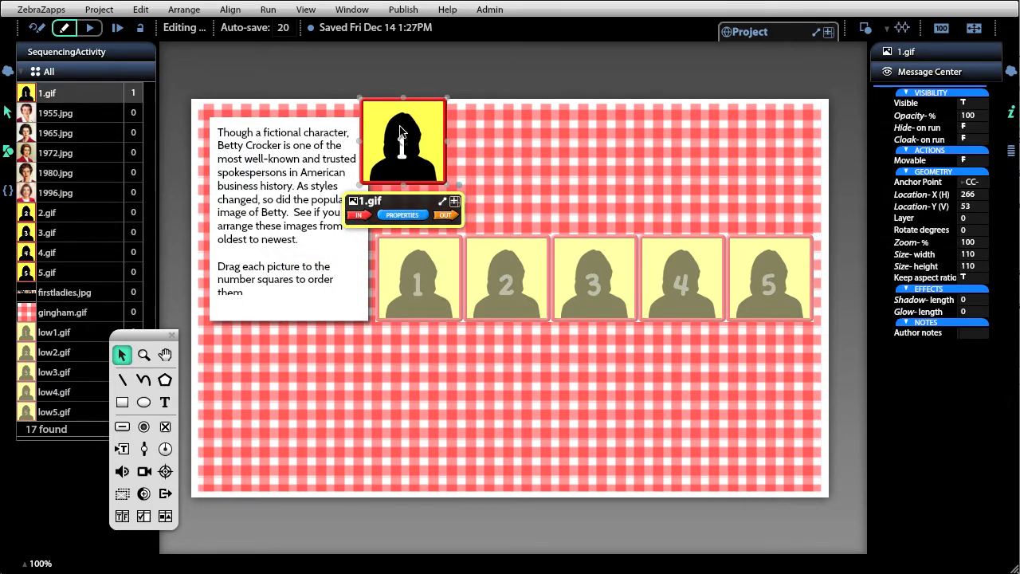
drag(404, 140, 401, 100)
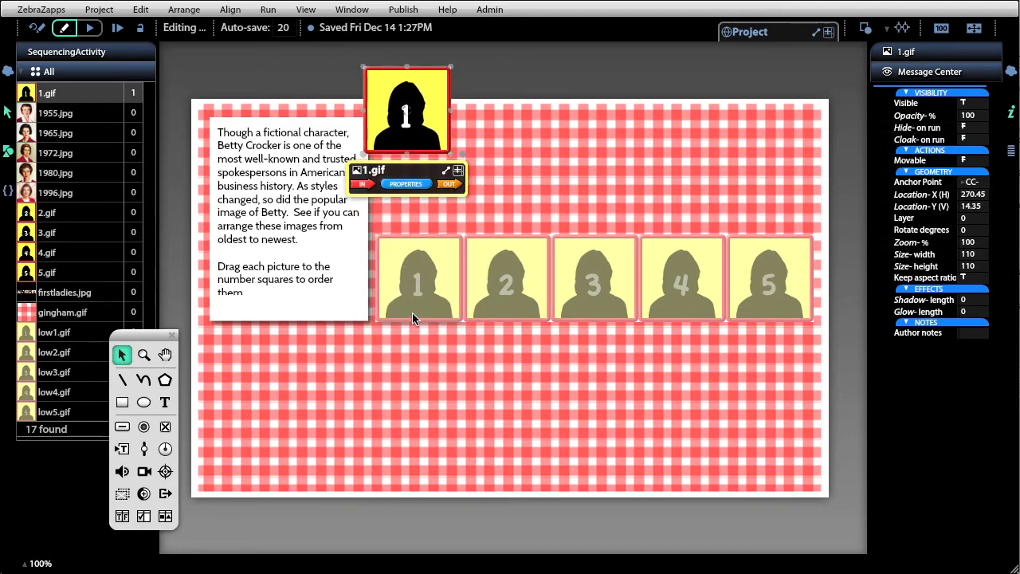
click(412, 313)
click(410, 349)
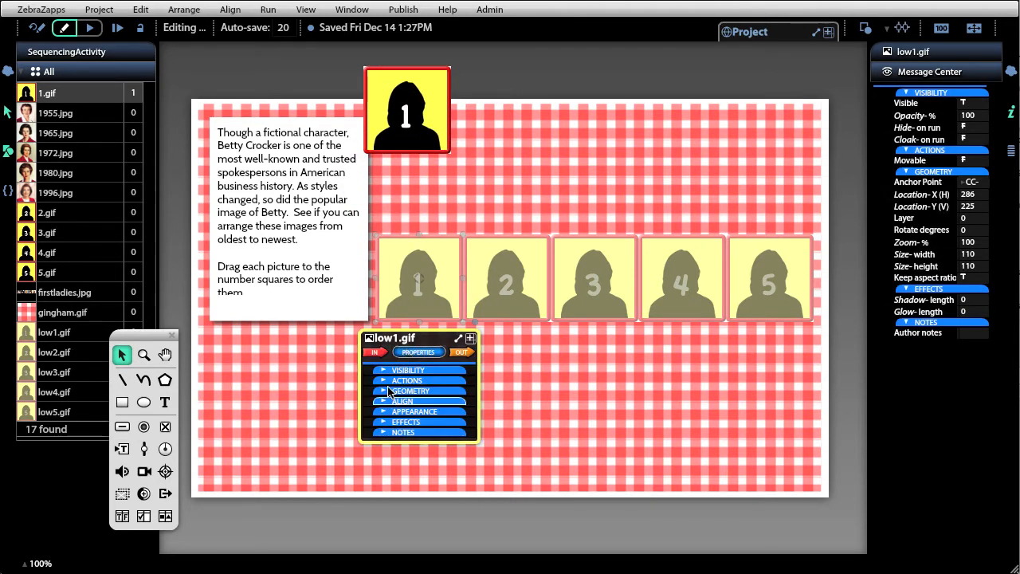
click(390, 392)
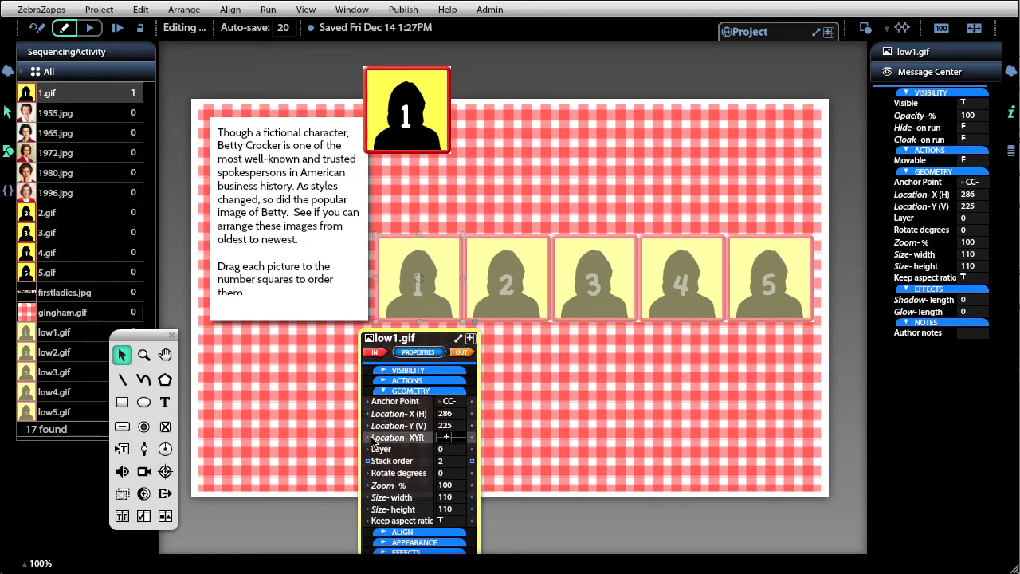
drag(368, 438, 383, 141)
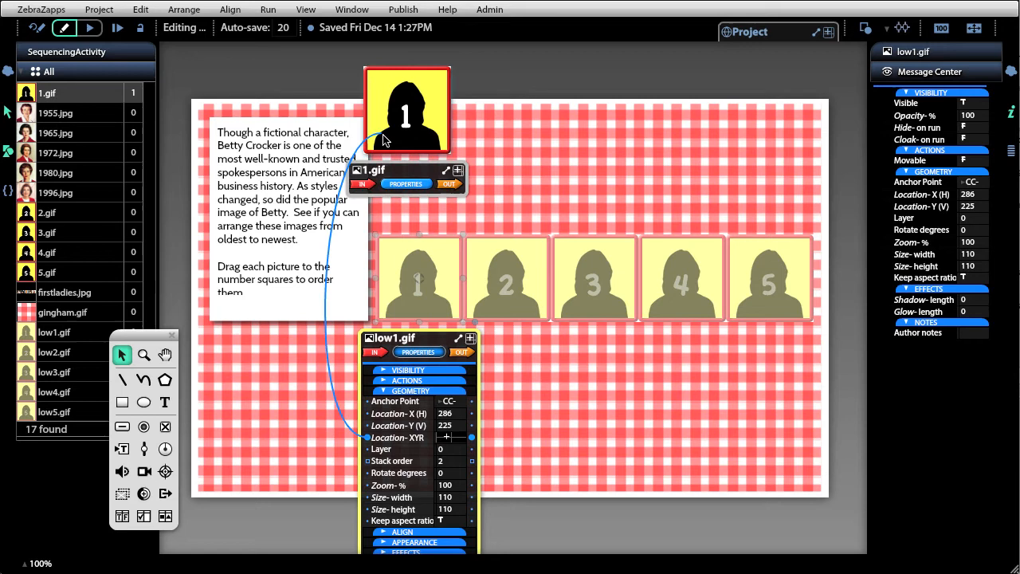
click(389, 185)
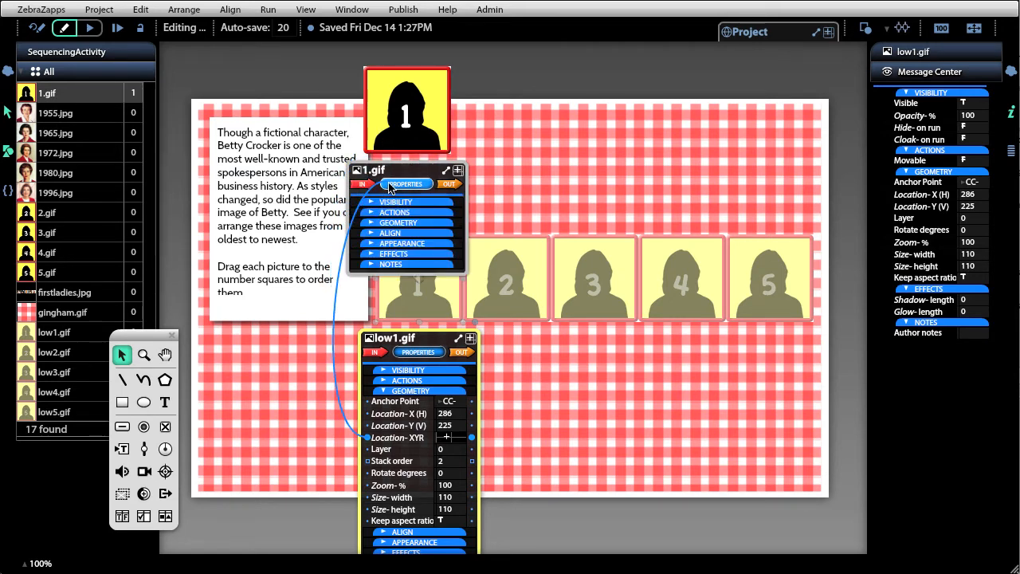
click(375, 223)
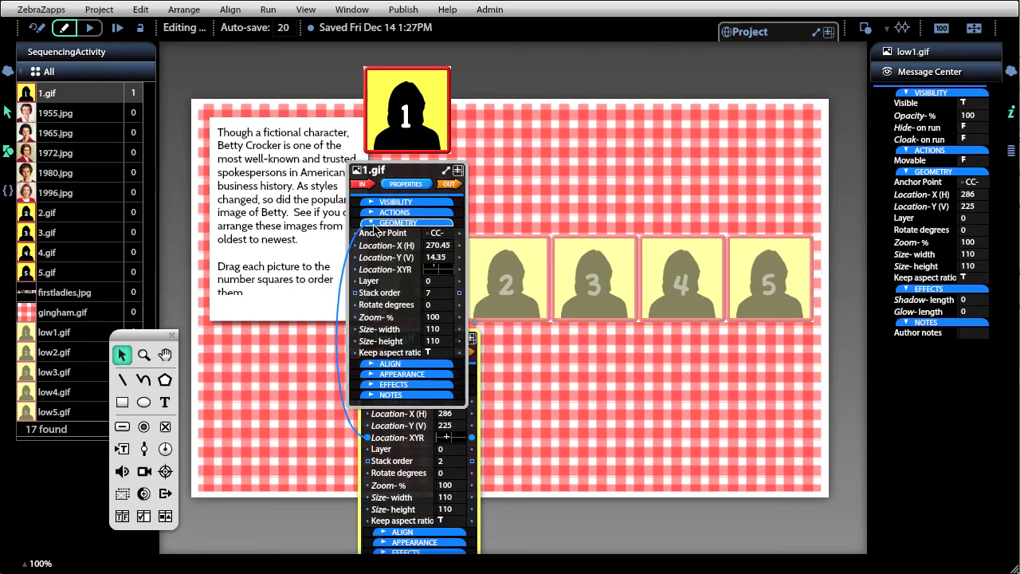
click(368, 271)
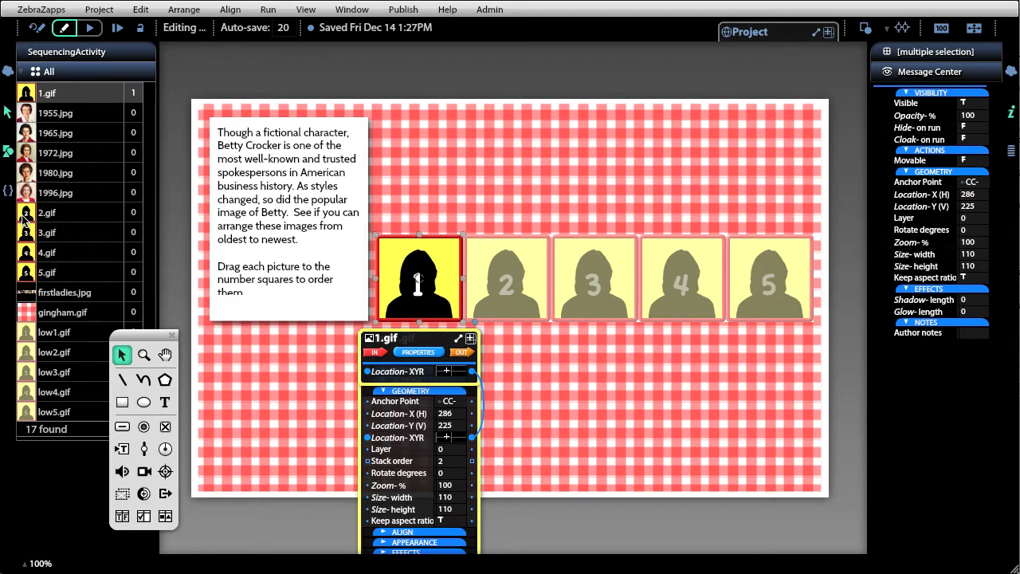
Place 2.gif above the silhouette row and connect low2.gif's Location-XYR property to the Location-XYR of 2.gif.
drag(24, 215, 487, 133)
click(509, 278)
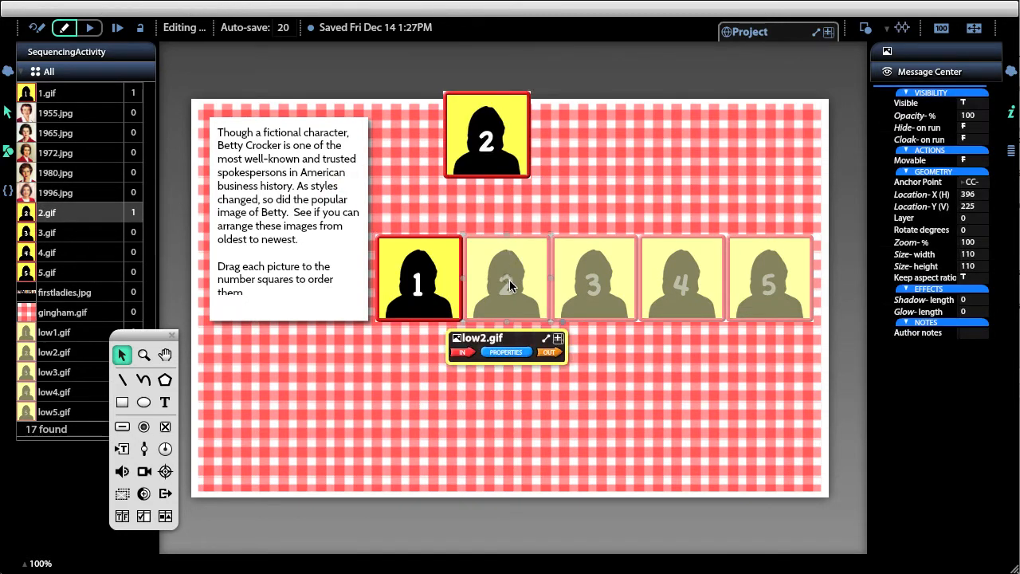
click(495, 353)
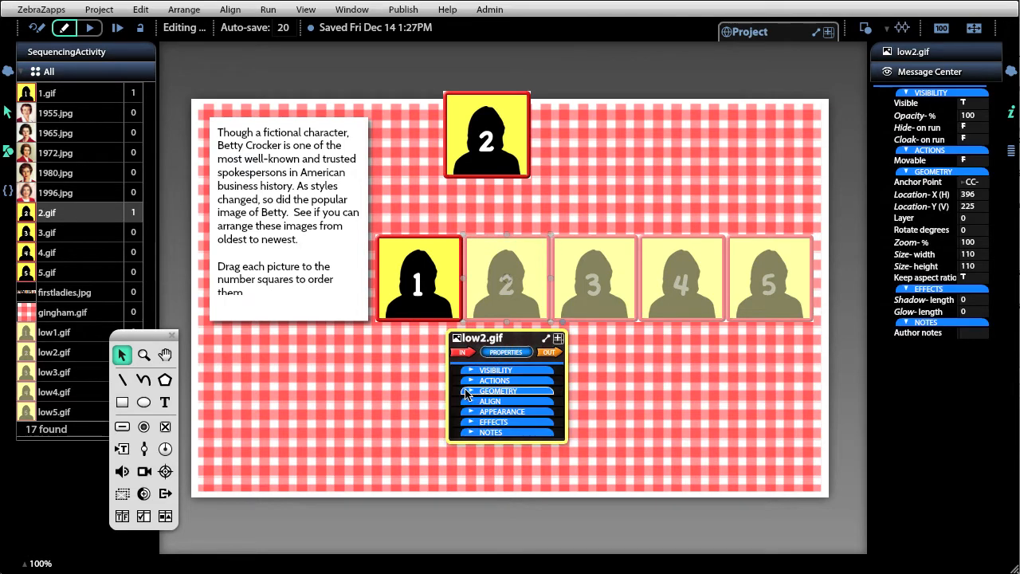
click(466, 391)
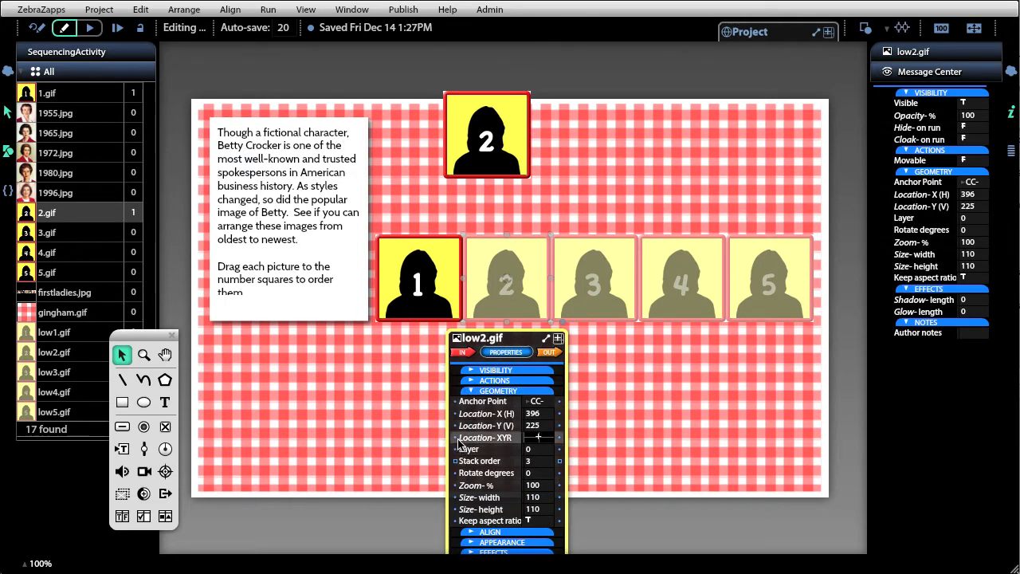
drag(459, 443, 451, 295)
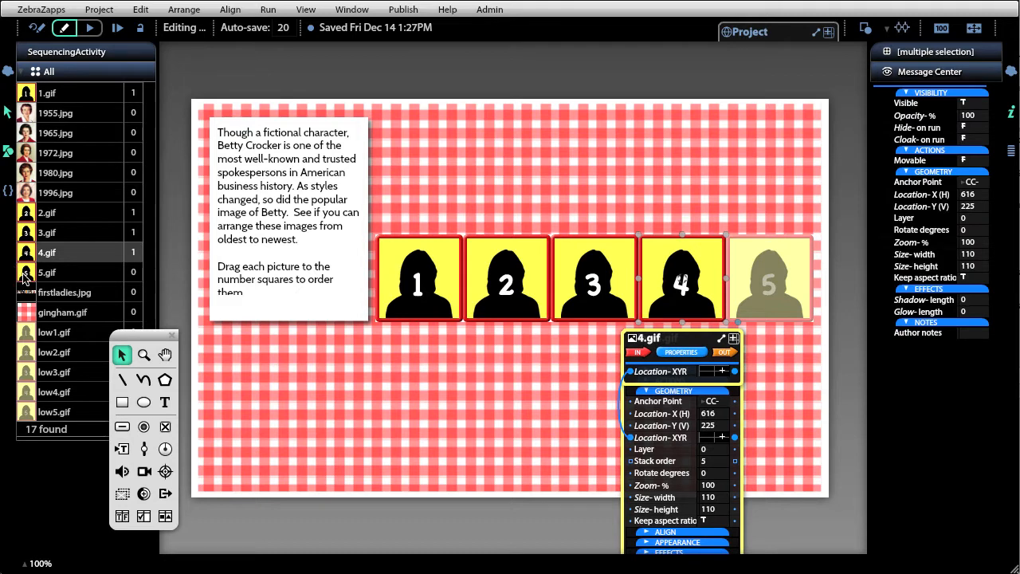
Place 5.gif above the silhouette row and connect its Location-XYR property to the Location-XYR of low5.gif.
drag(24, 277, 690, 149)
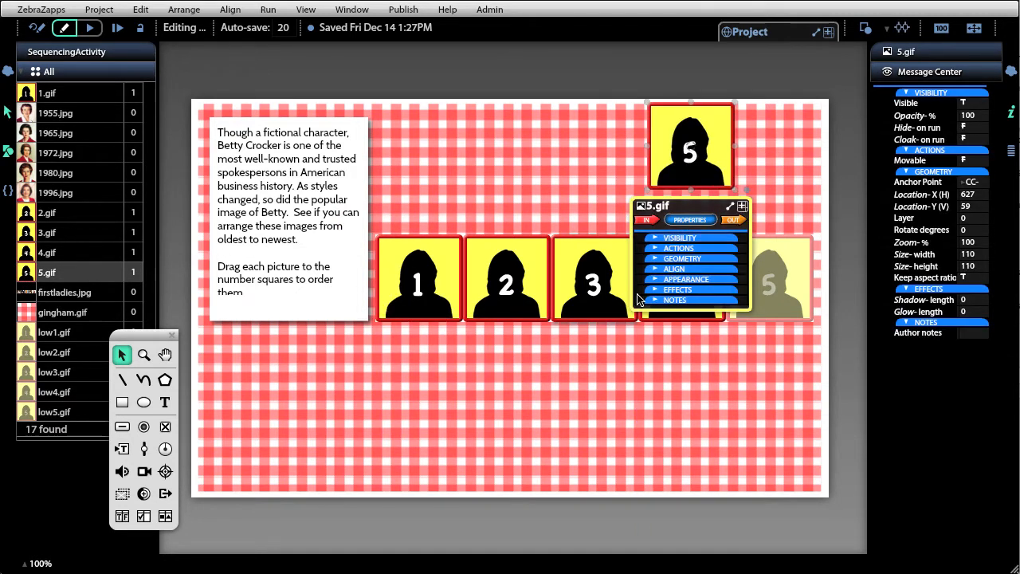
click(669, 258)
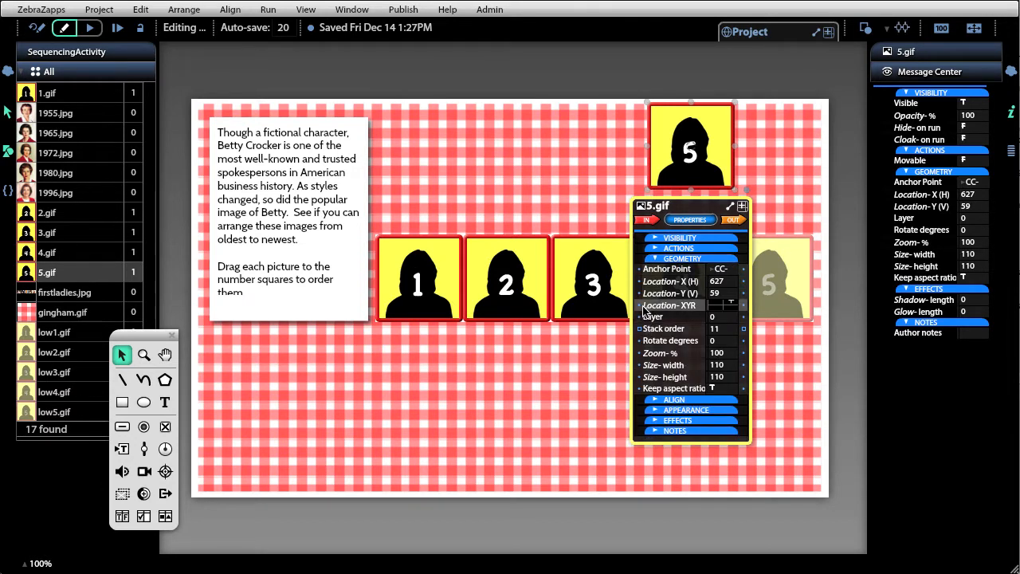
drag(642, 308, 770, 407)
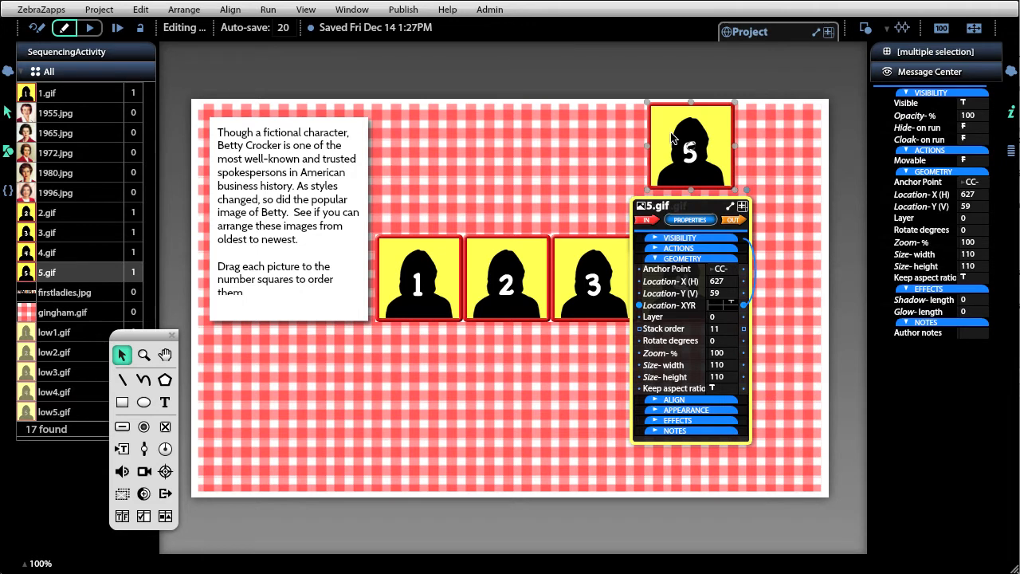
Undo the last Location-XYR connection and instead connect low5.gif's Location-XYR to the Location-XYR of 5.gif.
key(ctrl+z)
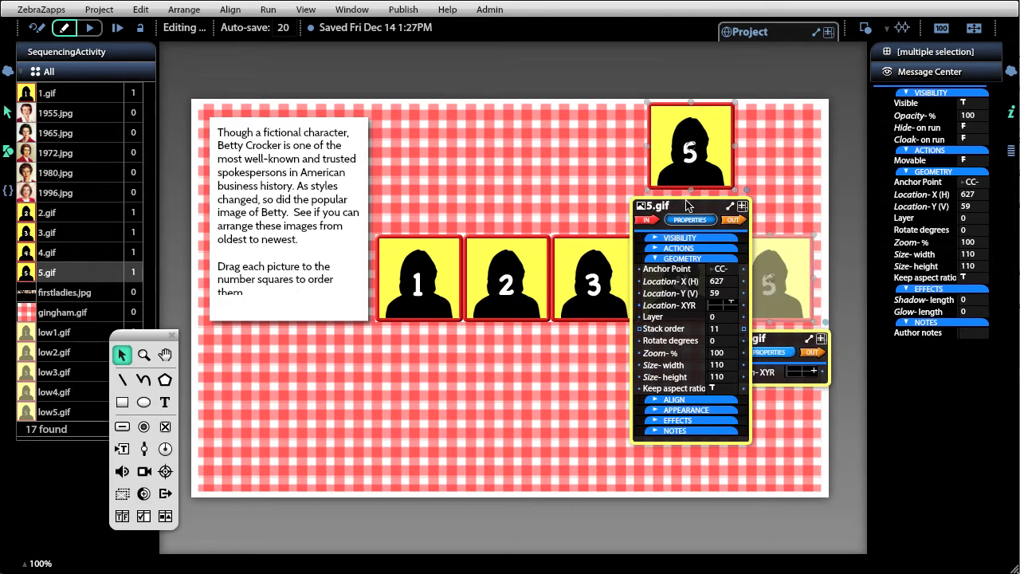
double_click(787, 335)
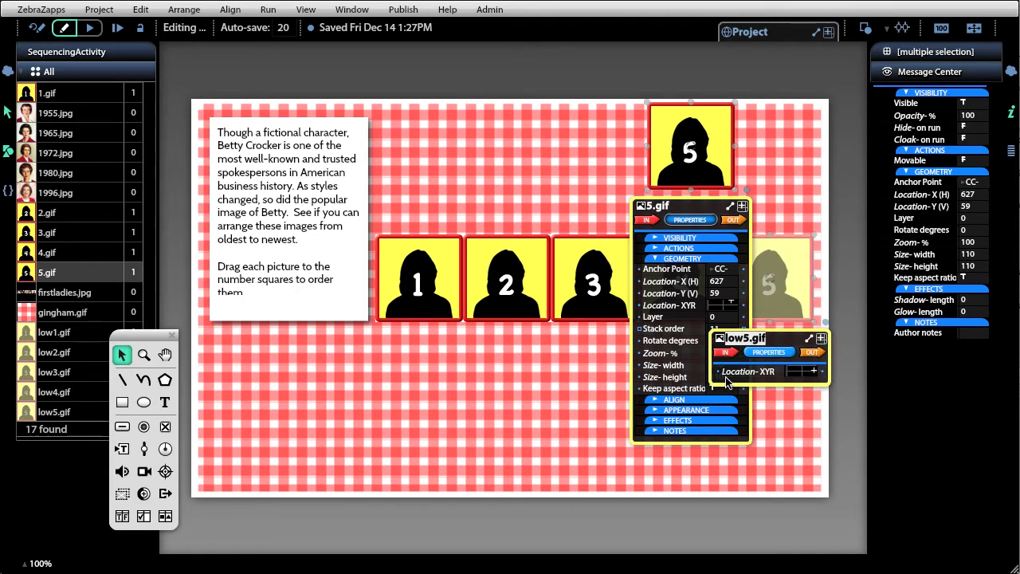
drag(717, 372, 648, 307)
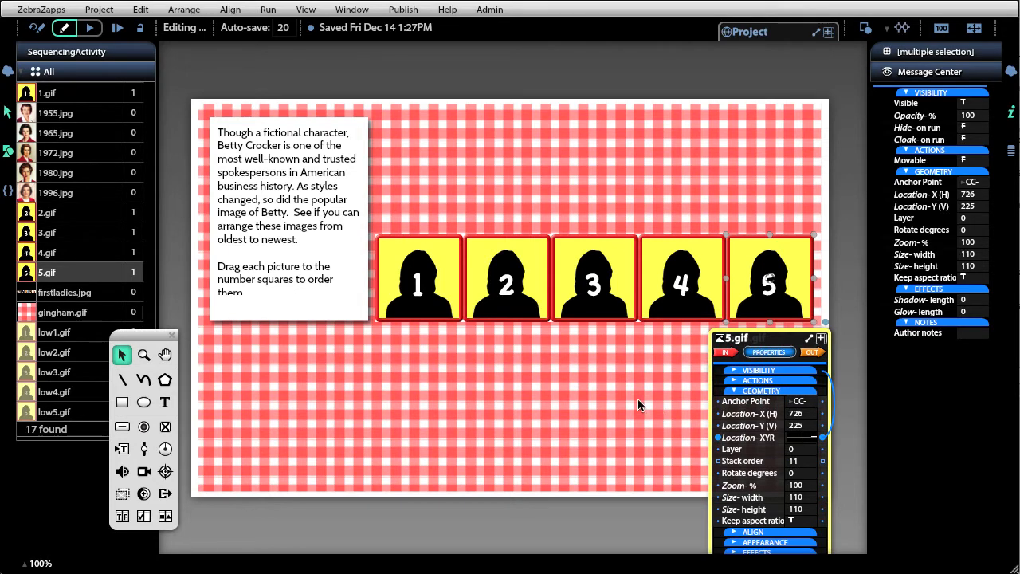
Set Hide on run to T for 2.gif, 3.gif, 4.gif and 5.gif together, leaving nothing selected.
click(494, 311)
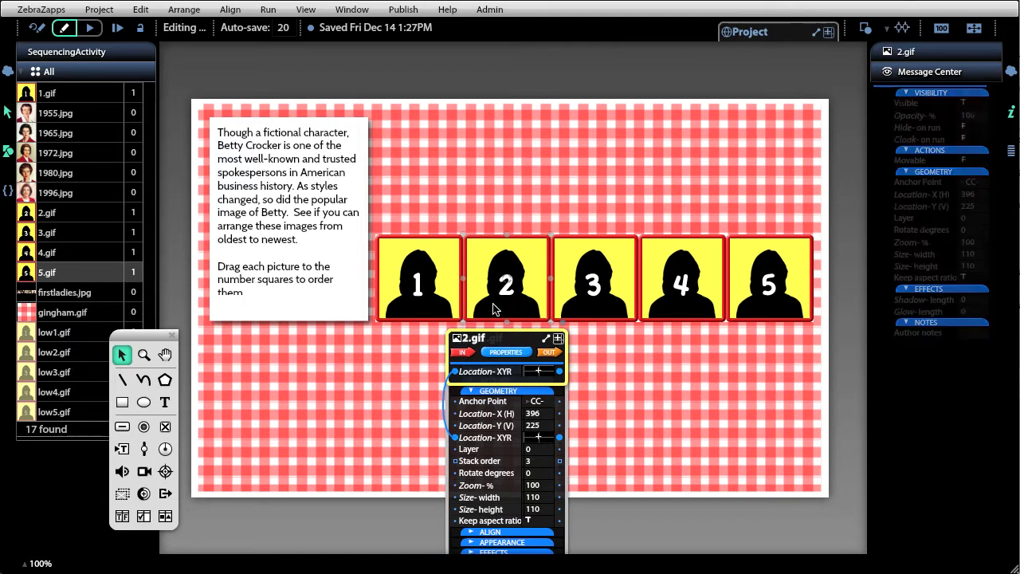
shift+click(594, 290)
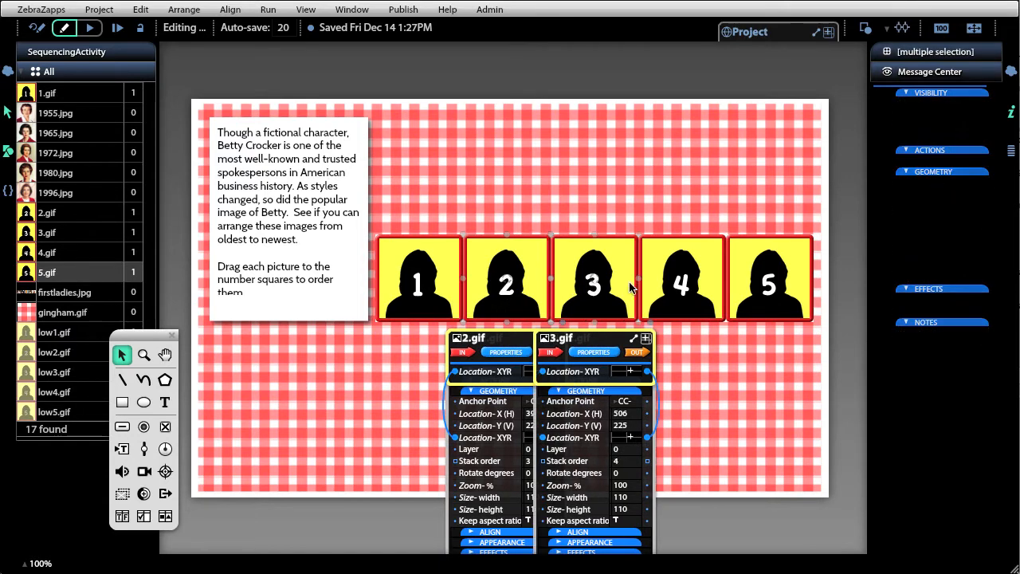
shift+click(719, 286)
shift+click(768, 285)
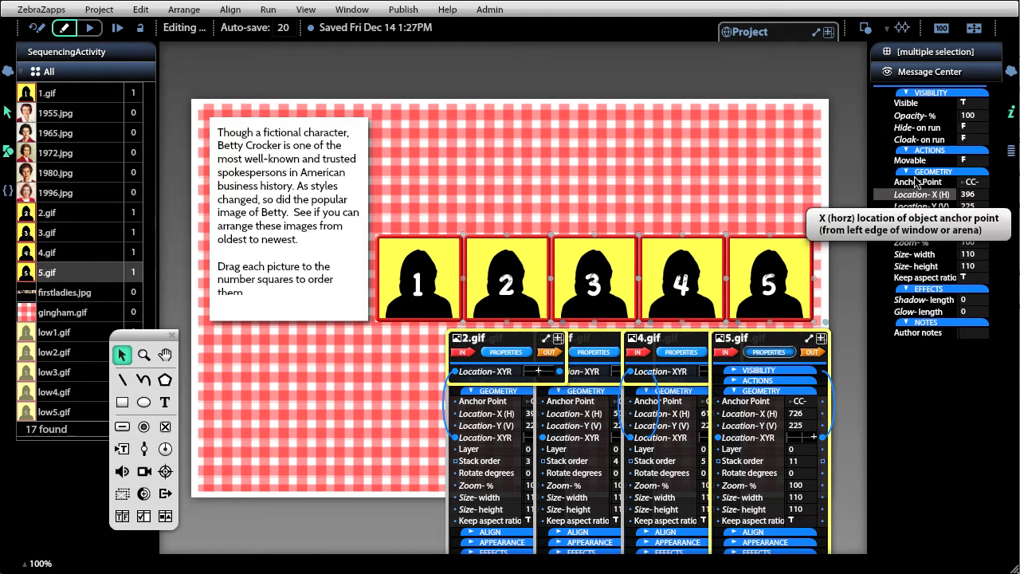
click(963, 129)
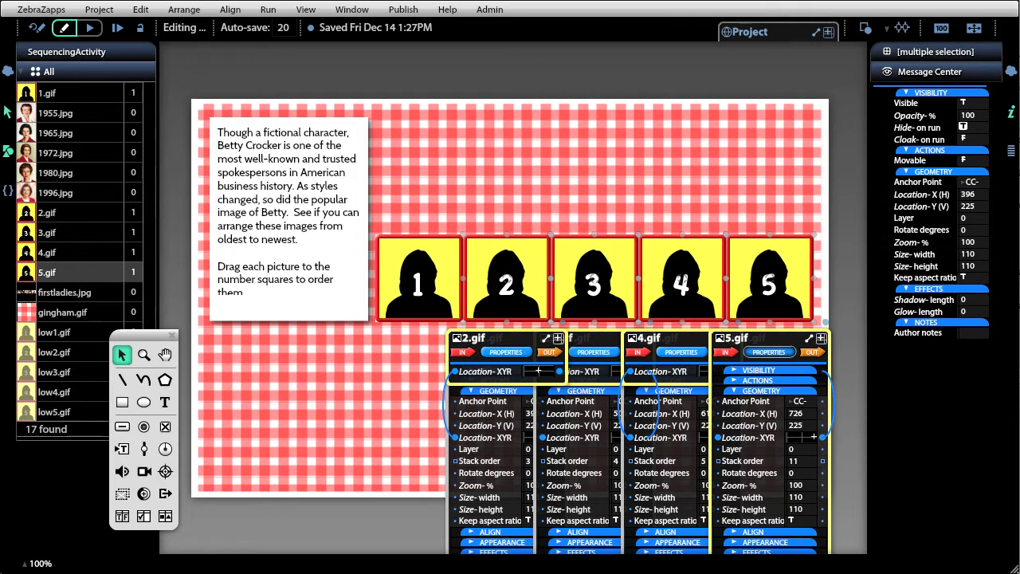
click(356, 516)
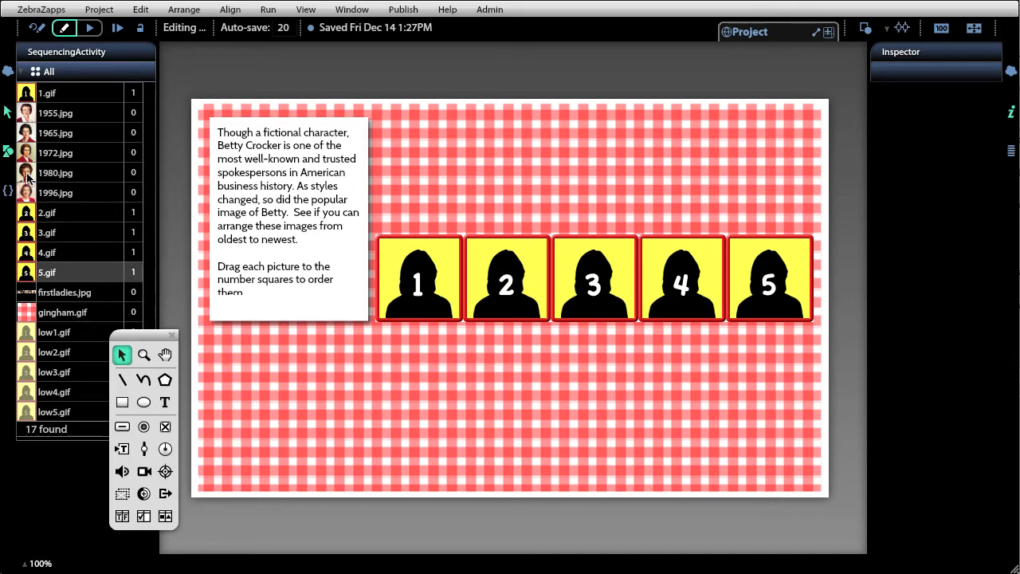
Place 1980.jpg above the silhouette row, set its Movable action to T and move its resource panel over the instruction text.
drag(28, 177, 461, 173)
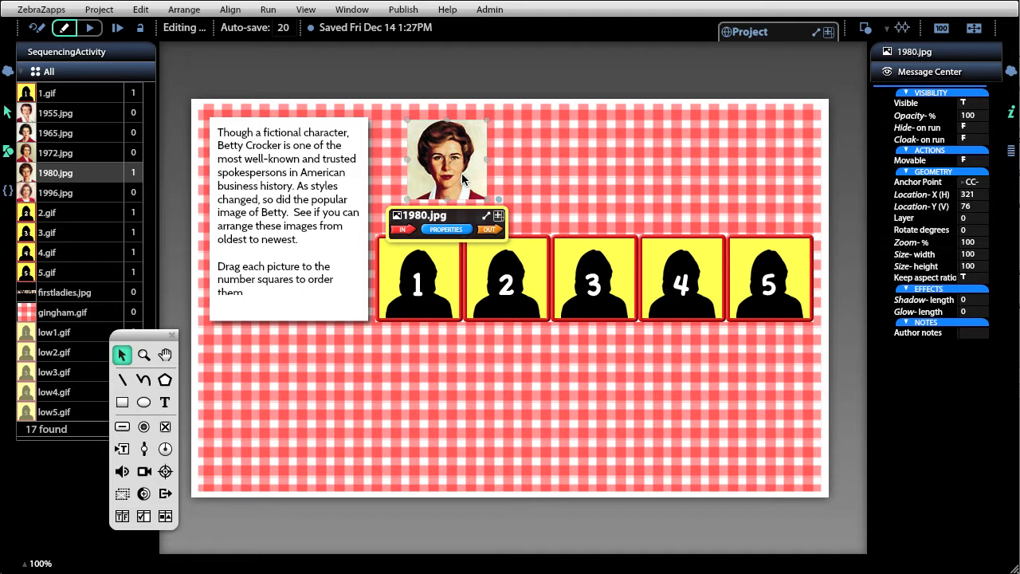
click(448, 229)
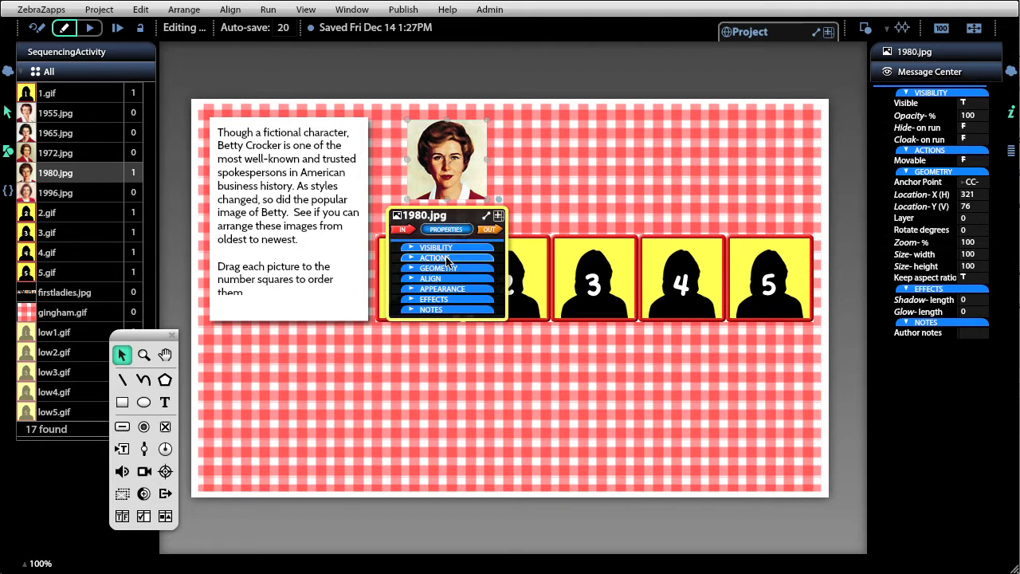
click(445, 257)
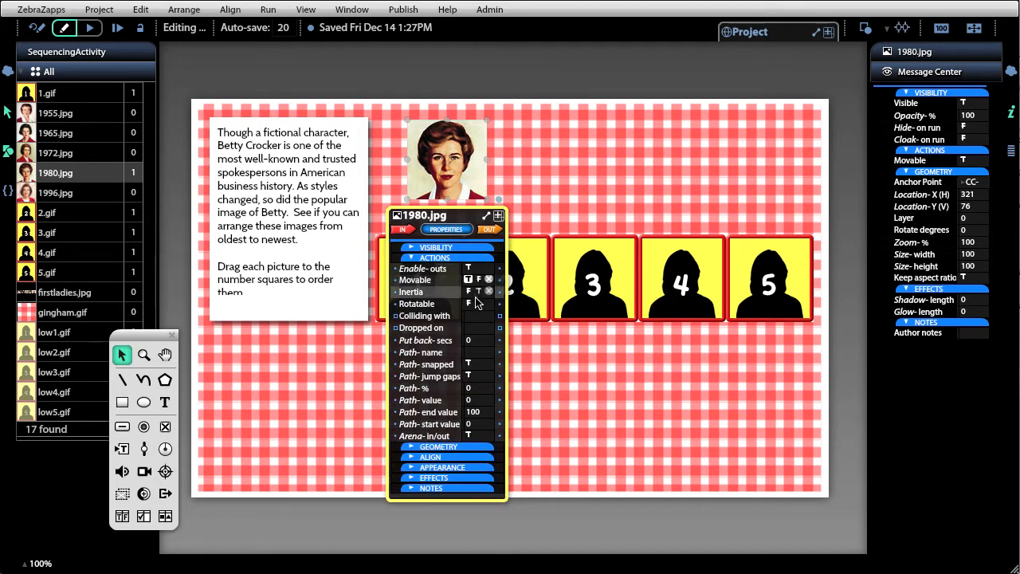
drag(447, 209, 292, 141)
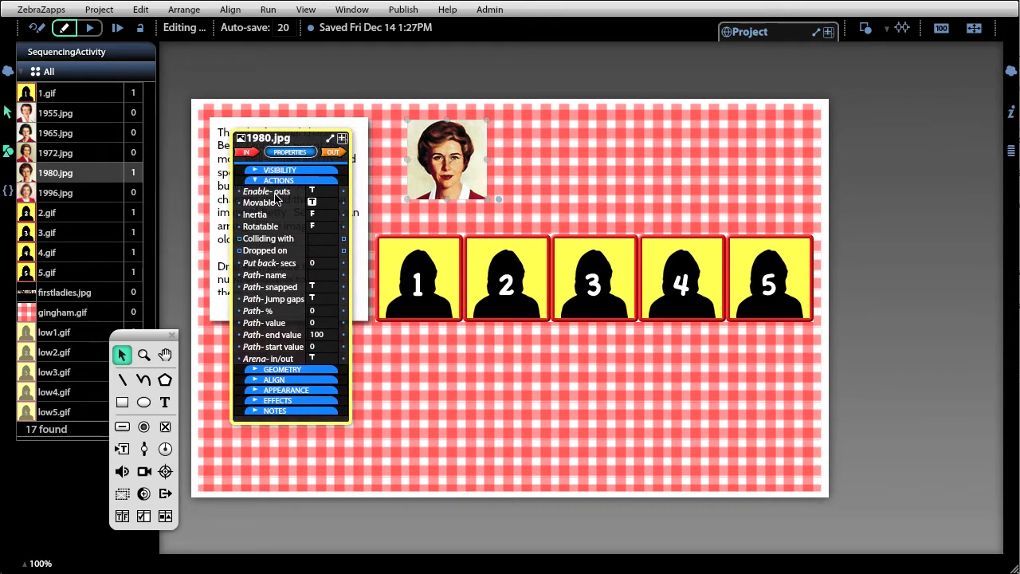
Add a drag-and-drop Dropped on event to 1980.jpg with 1.gif as the target object.
click(333, 153)
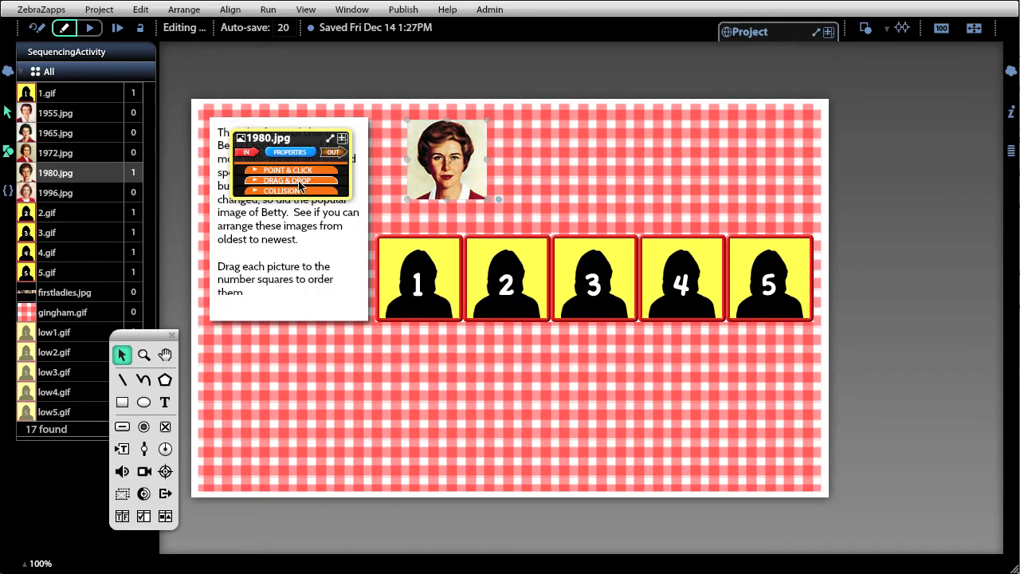
click(255, 180)
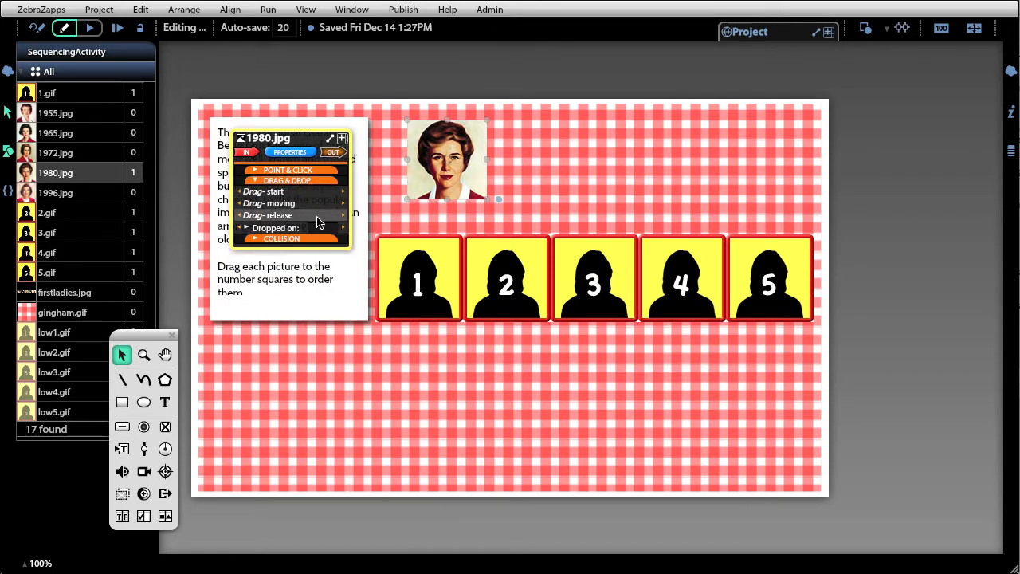
click(318, 231)
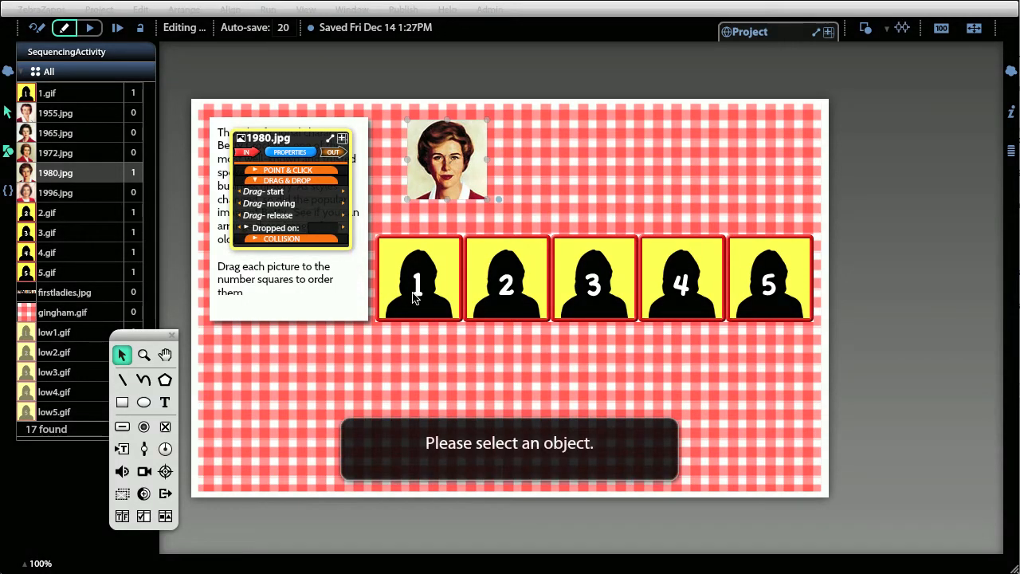
click(414, 296)
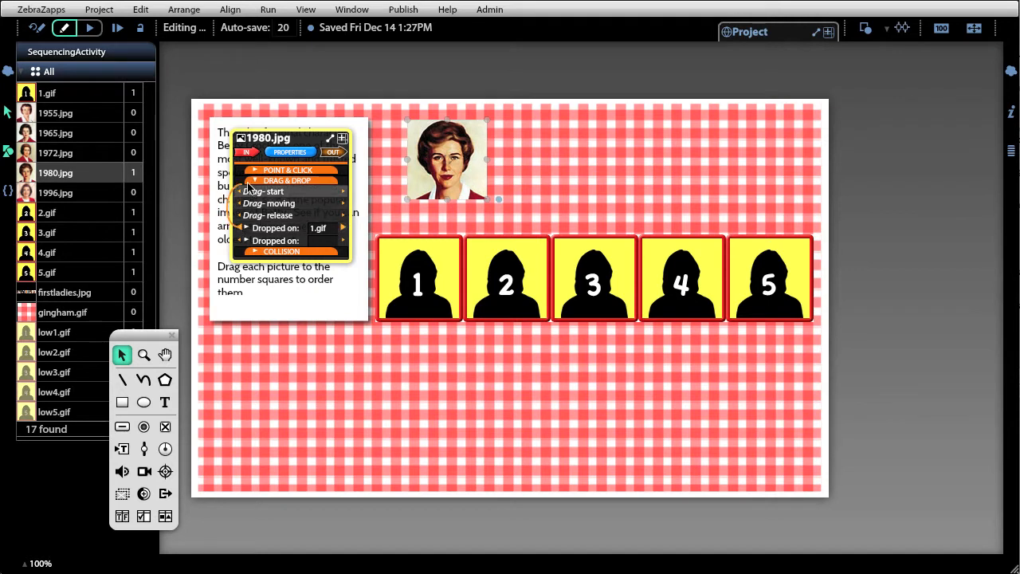
Make the Dropped on 1.gif event trigger 1980.jpg's Location-XYR, taking the value from 1.gif's Location-XYR.
click(285, 154)
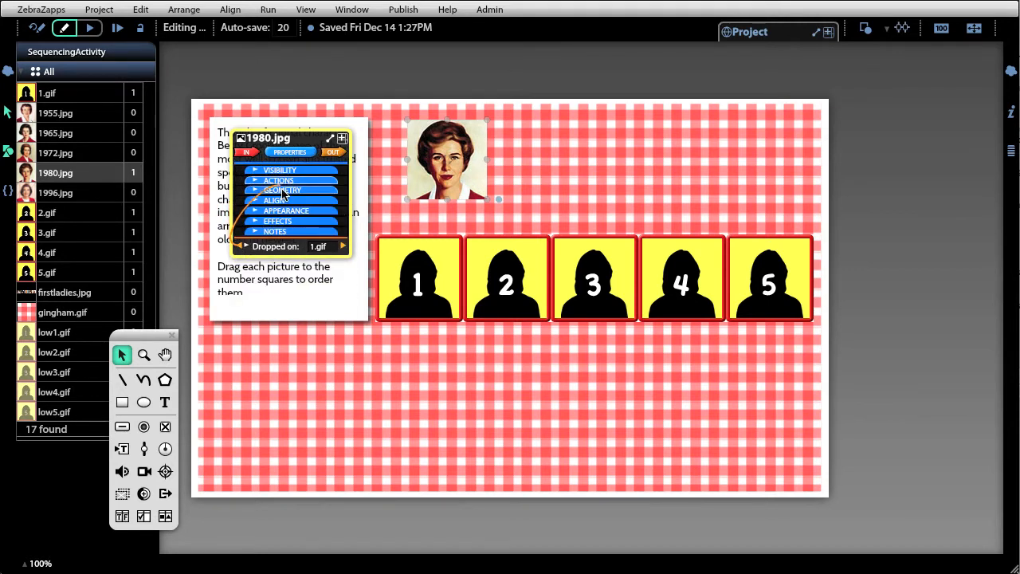
click(281, 189)
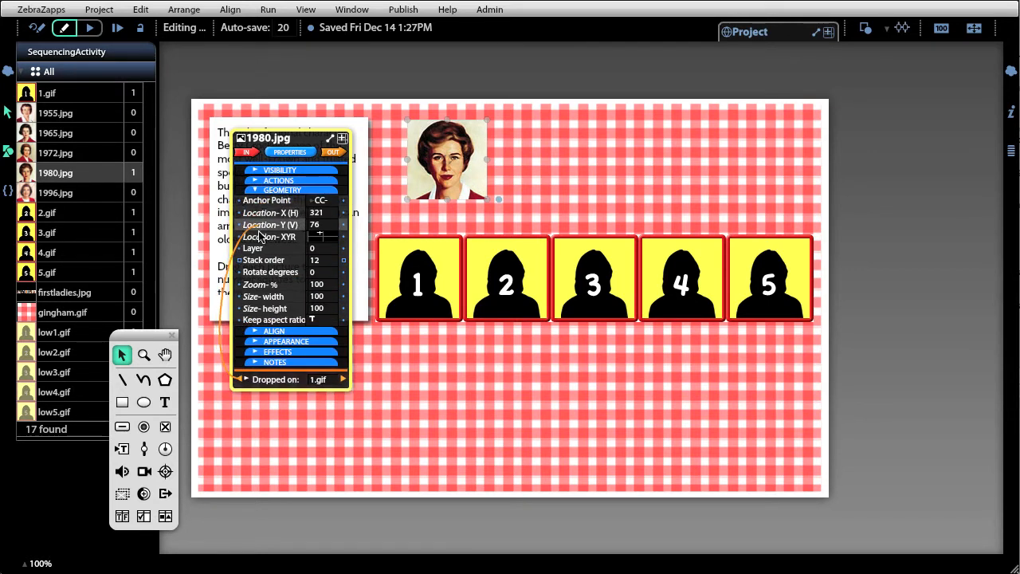
click(260, 238)
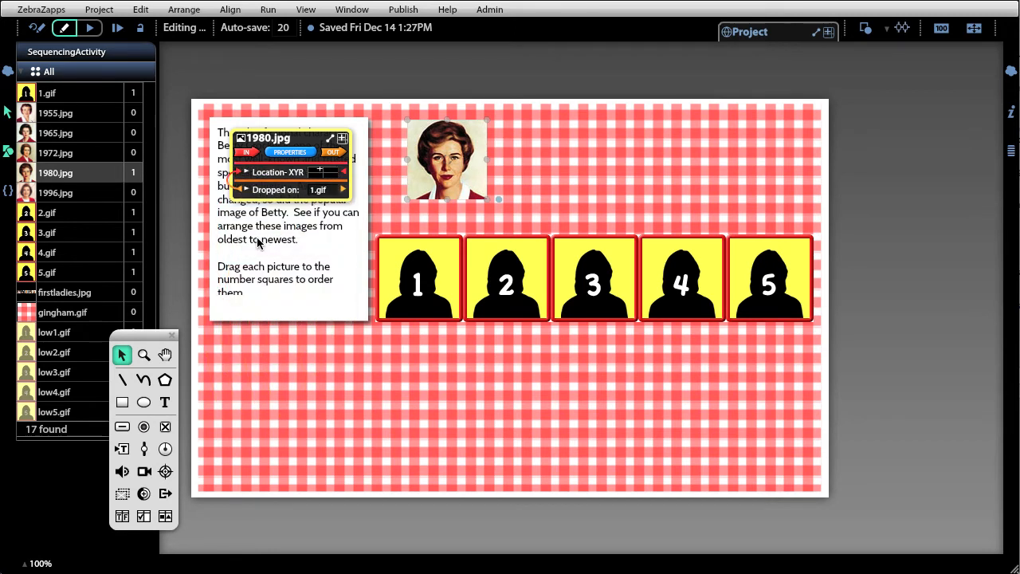
click(247, 173)
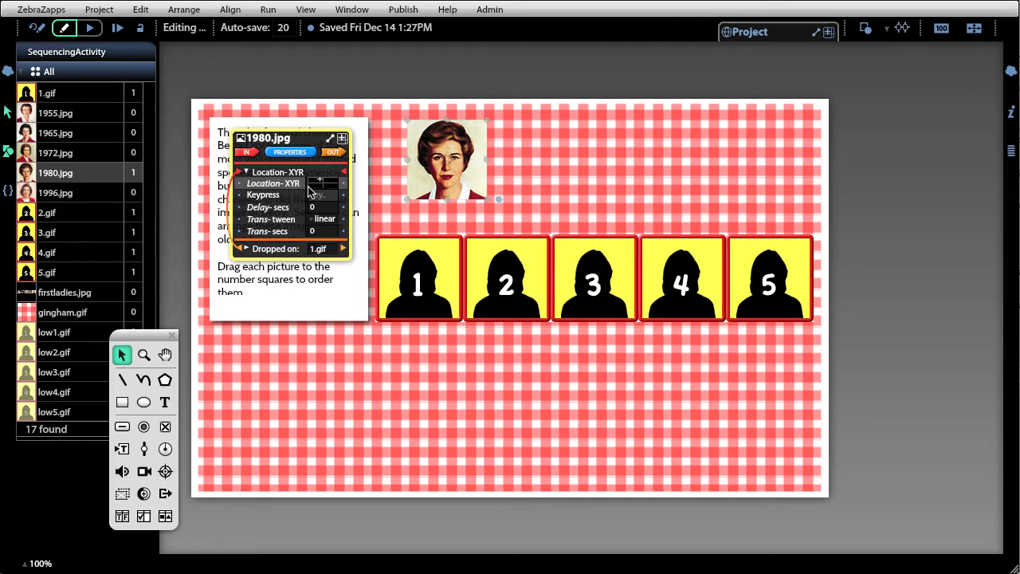
drag(297, 190, 435, 298)
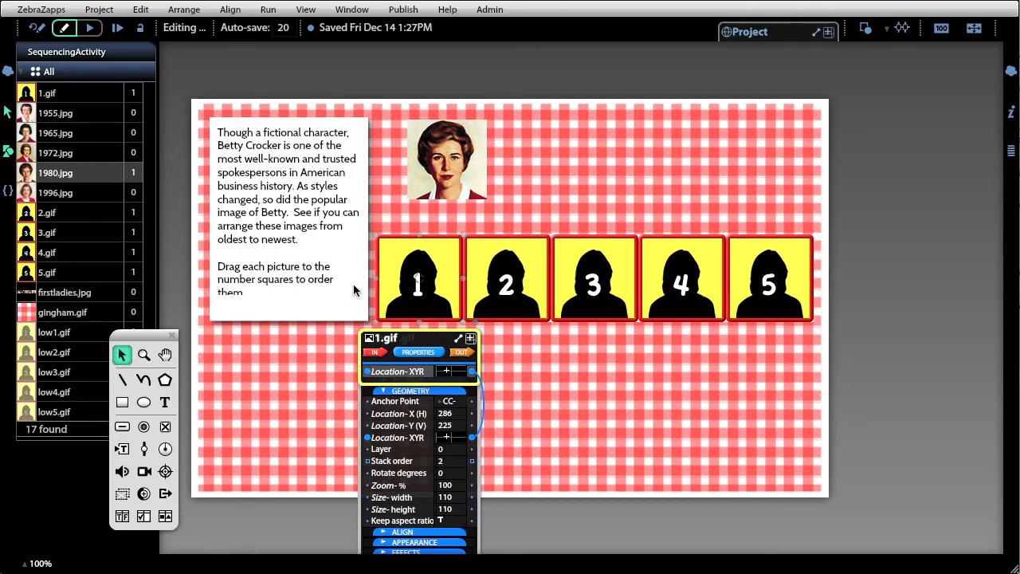
drag(366, 372, 263, 184)
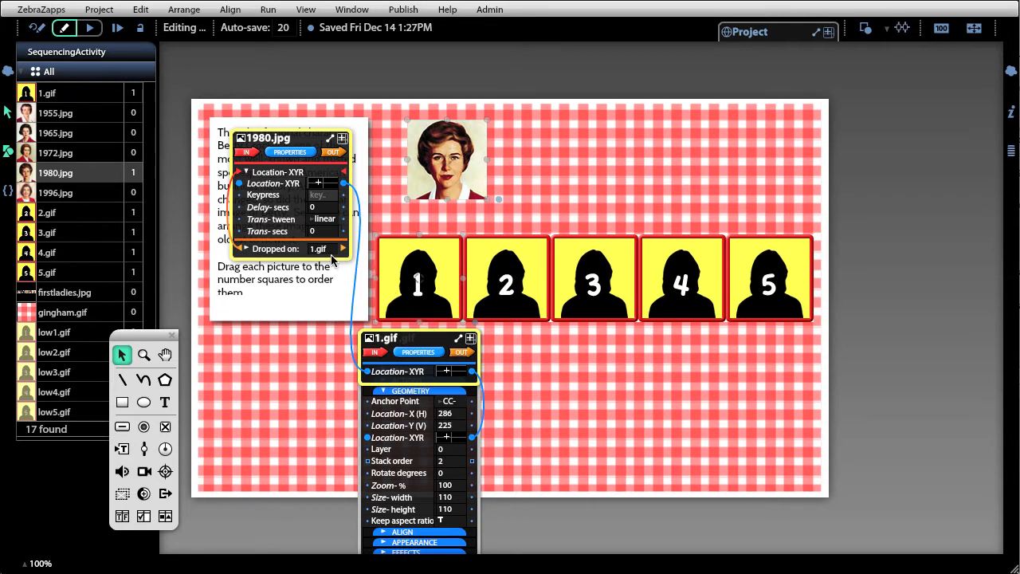
Connect the Dropped on 1.gif event of 1980.jpg to Hide on 1.gif and Show on 2.gif.
drag(353, 253, 376, 400)
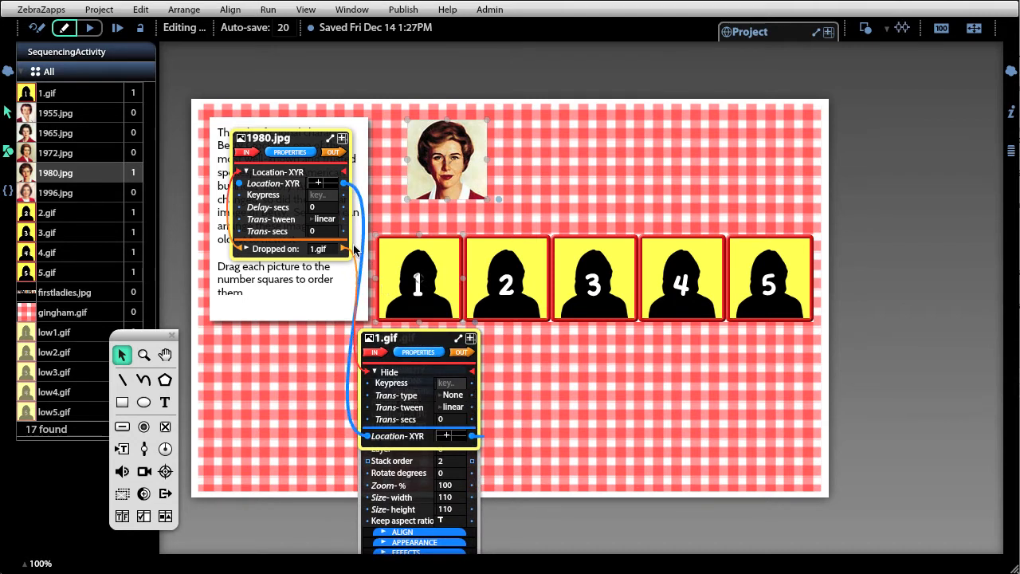
drag(343, 252, 472, 382)
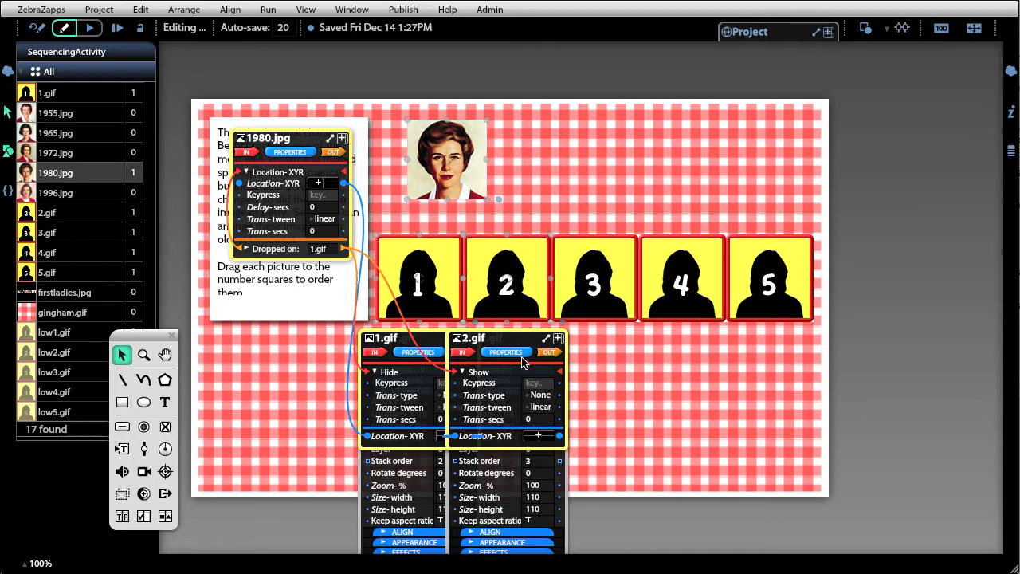
Run the project, test dropping the 1980.jpg portrait on square 1, and return to editing.
click(90, 29)
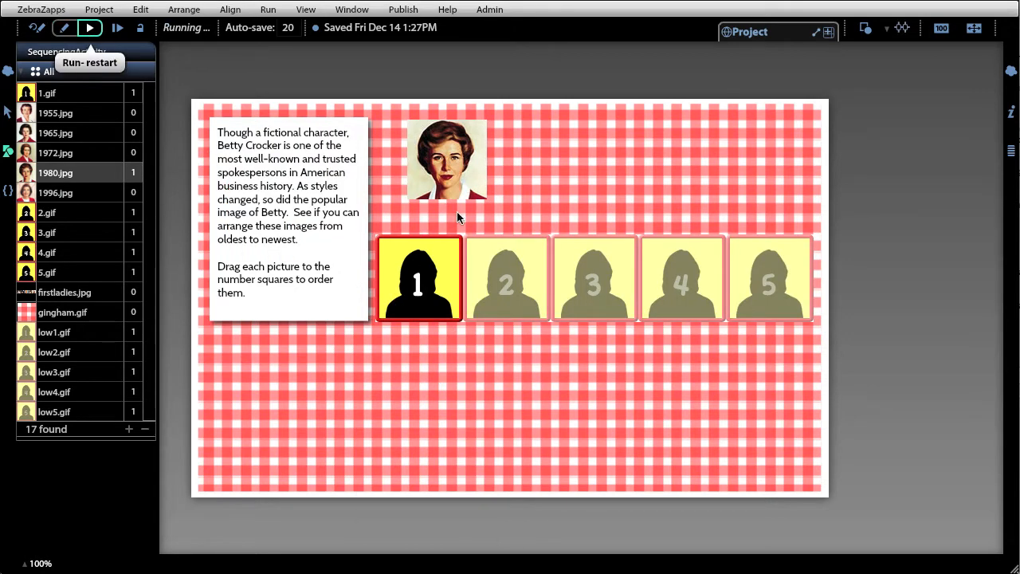
drag(466, 169, 445, 270)
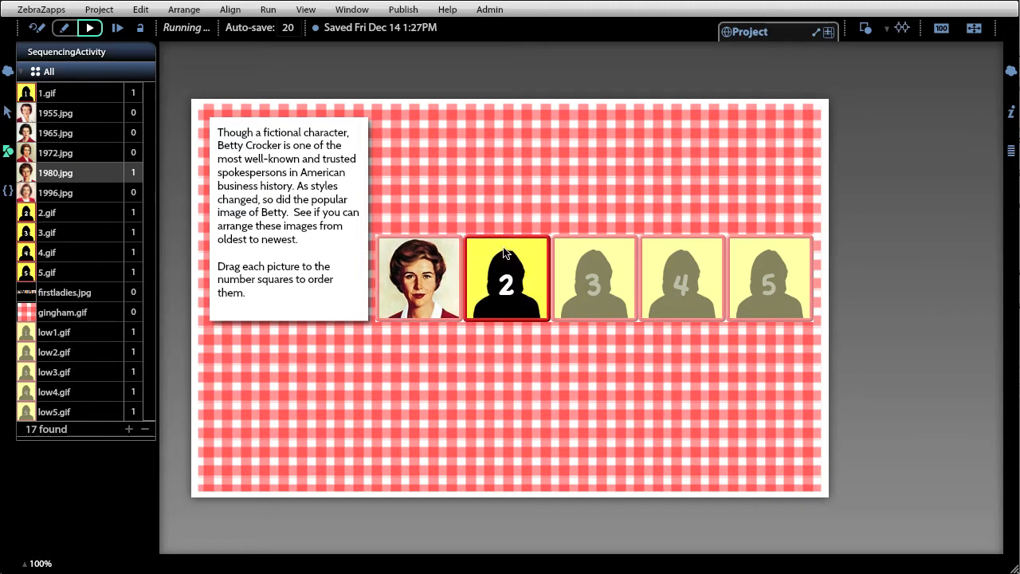
click(36, 29)
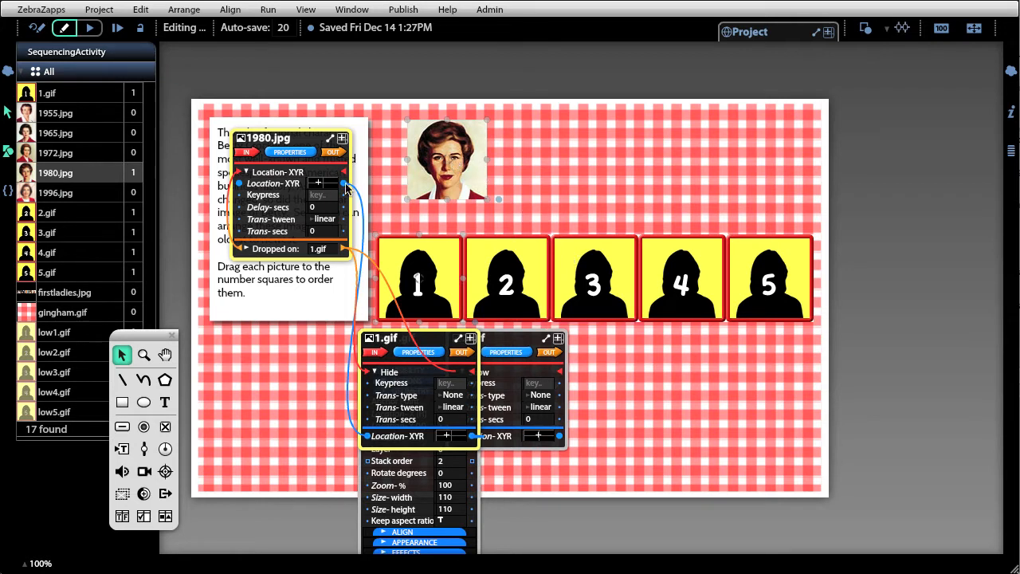
Add a Dropped on event for 2.gif to 1980.jpg, connect it to a new Location-XYR input and expand that input.
click(331, 153)
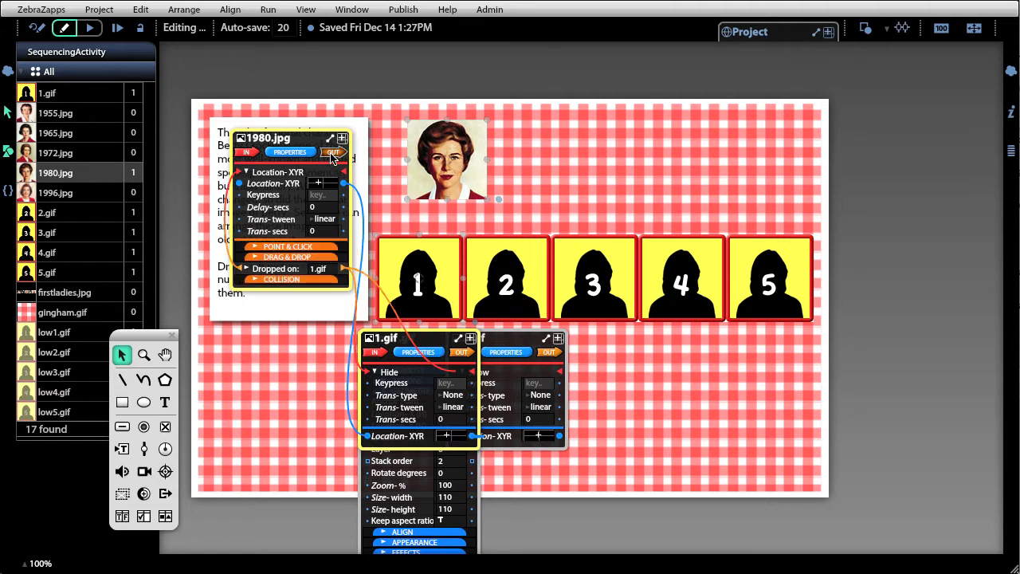
click(284, 258)
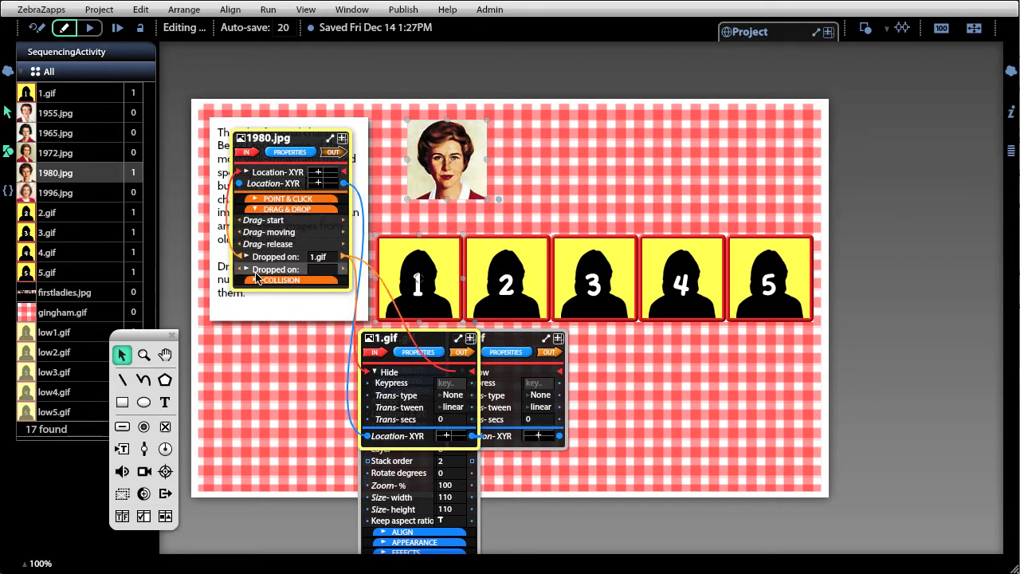
click(508, 271)
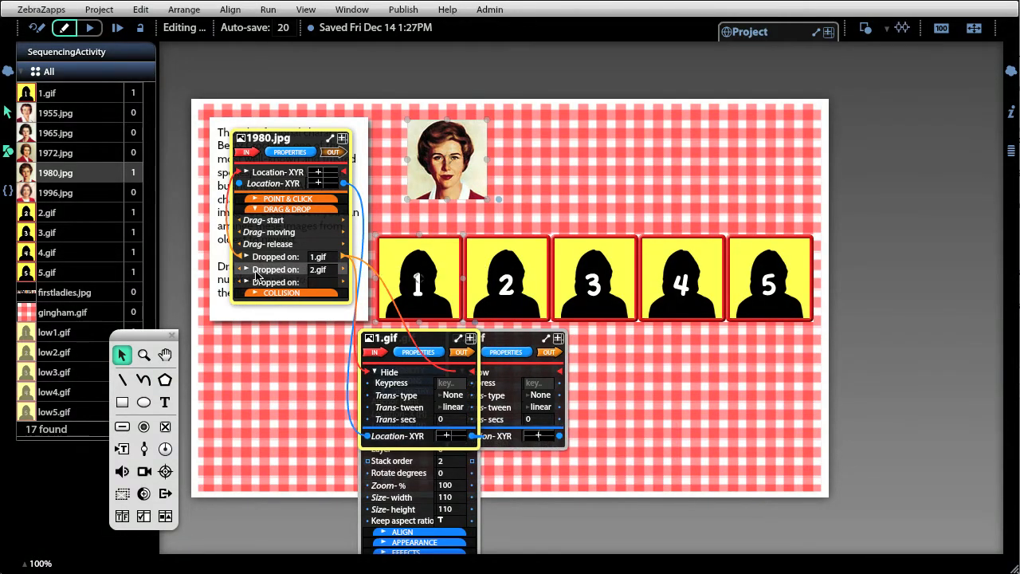
mouse_move(239, 270)
mouse_down()
mouse_move(284, 150)
mouse_move(249, 271)
mouse_up()
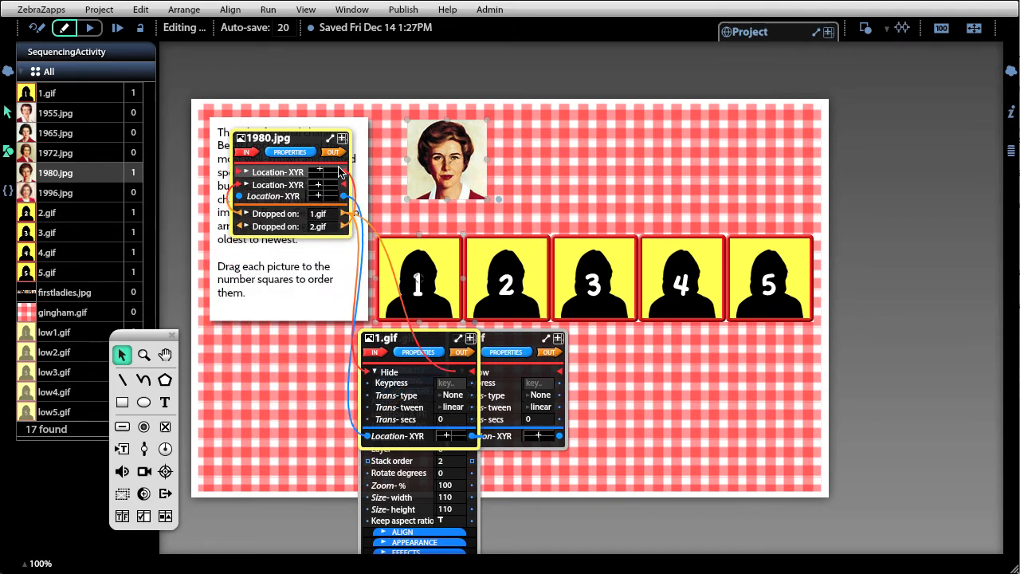
click(246, 172)
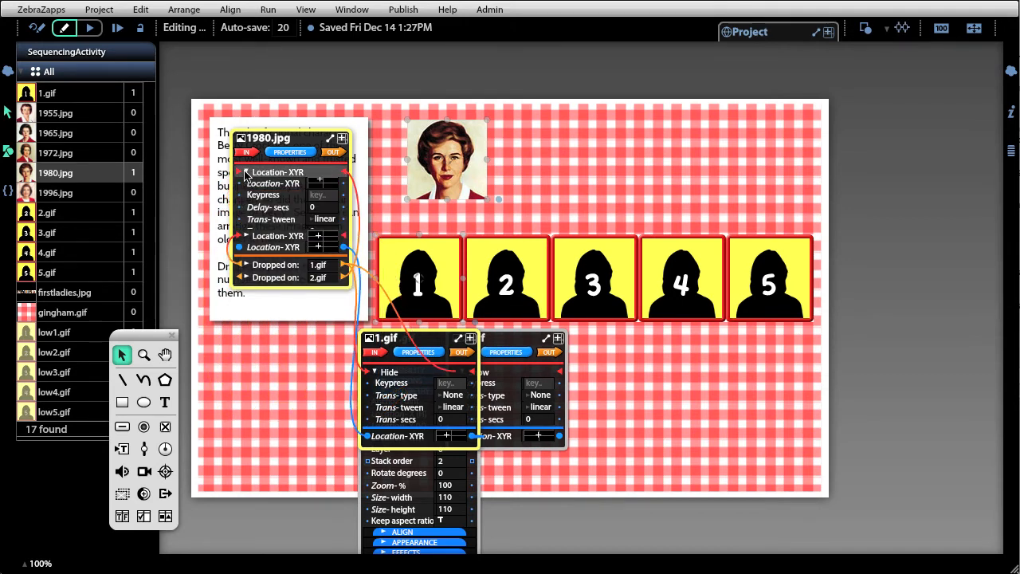
Supply 1980.jpg's new Location-XYR input for the square 2 drop with the Location-XYR value of 2.gif.
click(512, 295)
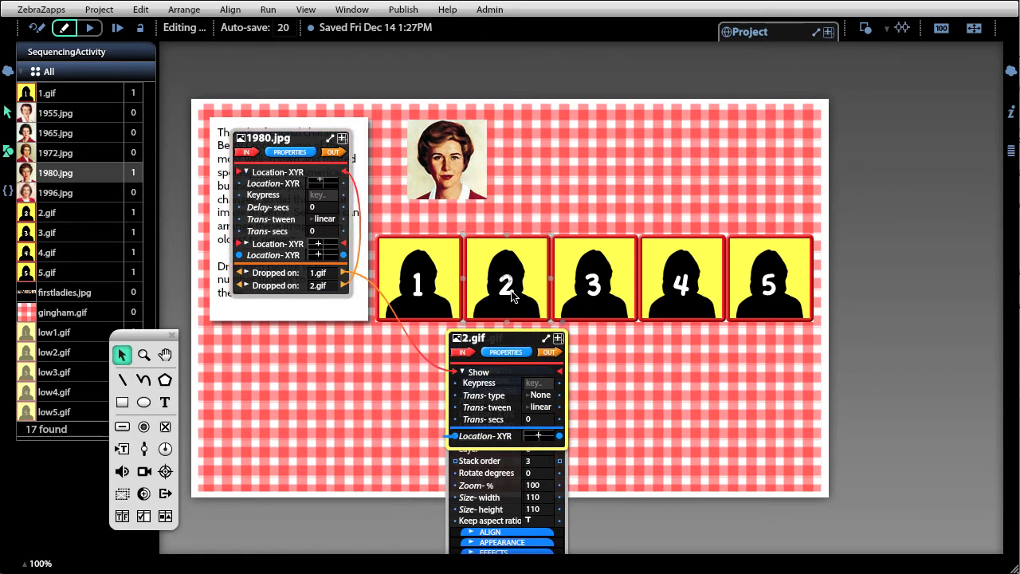
click(500, 354)
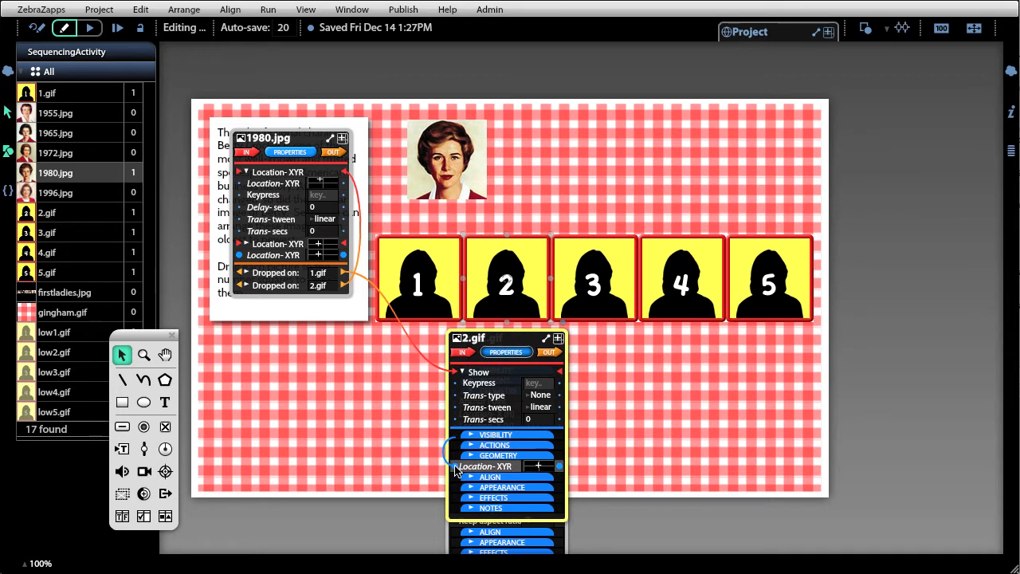
drag(455, 470, 351, 186)
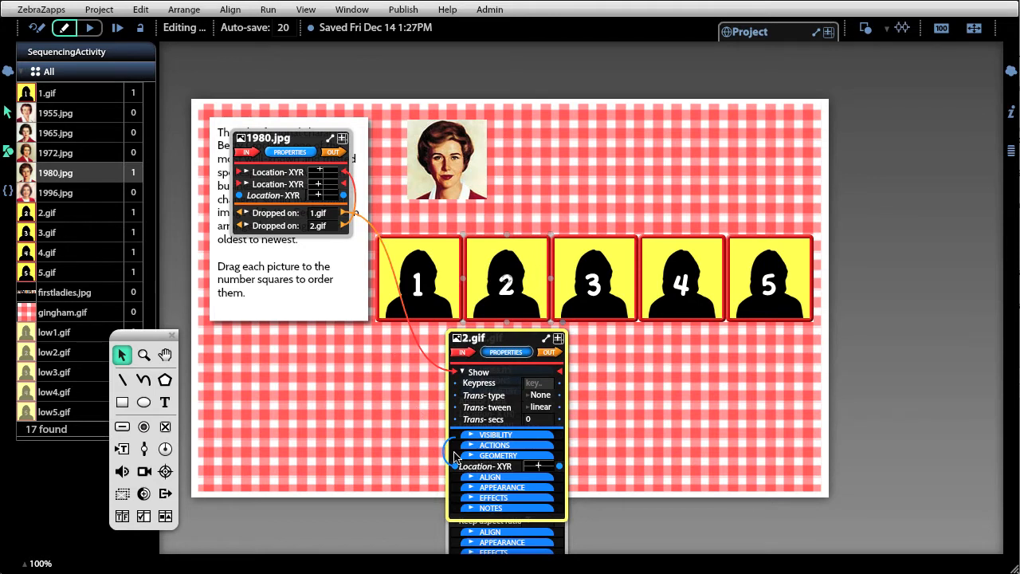
drag(455, 457, 283, 177)
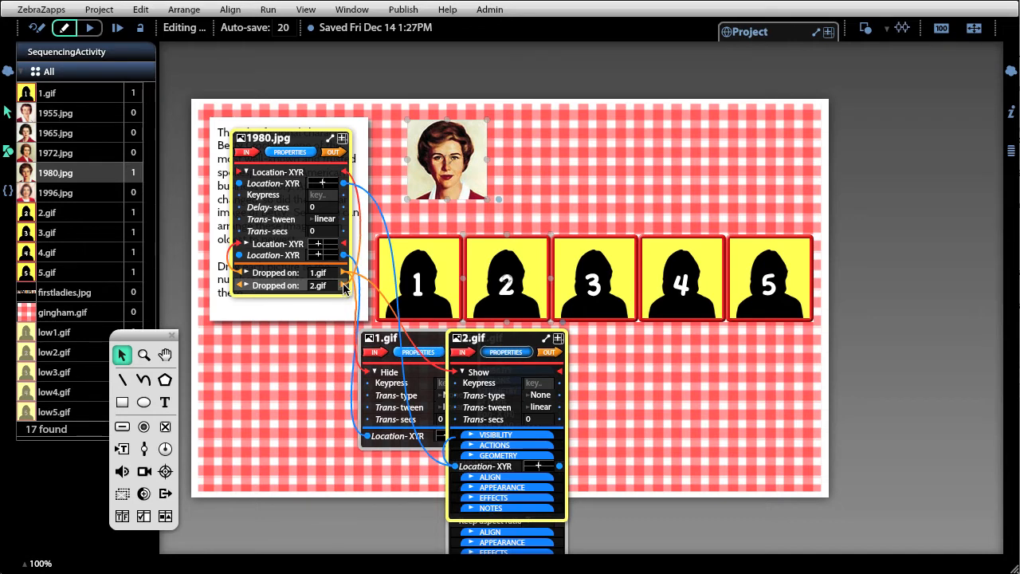
Connect the Dropped on 2.gif event of 1980.jpg to Hide on 2.gif and Show on 3.gif.
drag(343, 285, 456, 392)
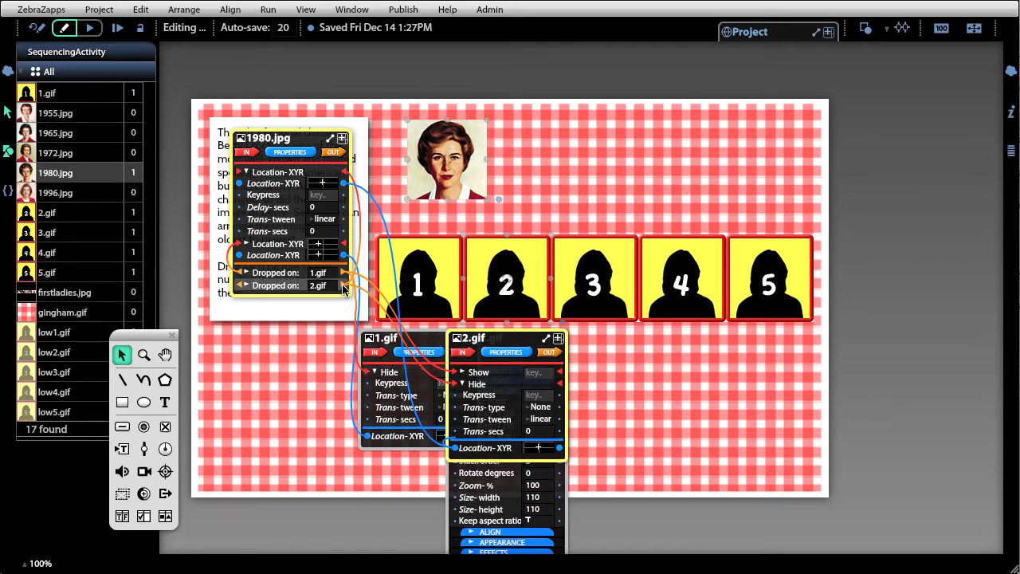
drag(344, 289, 558, 386)
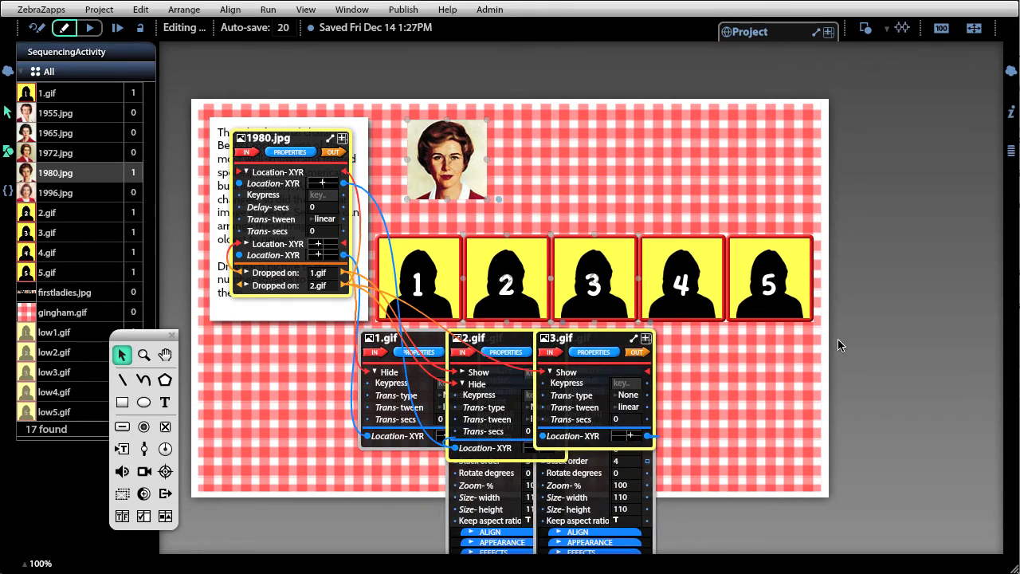
Run the project, test dropping the 1980.jpg portrait on square 2, and return to editing.
click(90, 29)
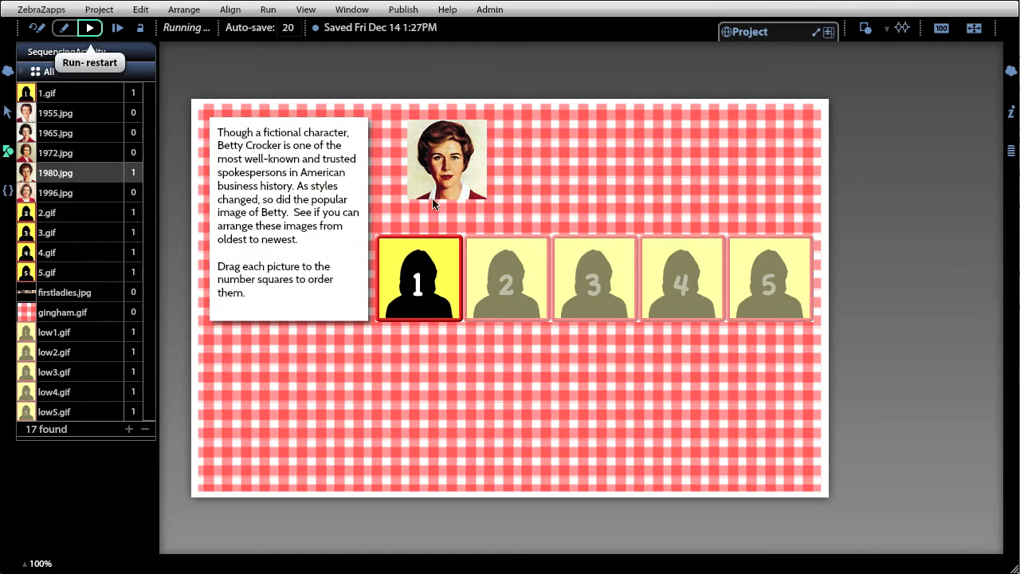
drag(432, 203, 495, 283)
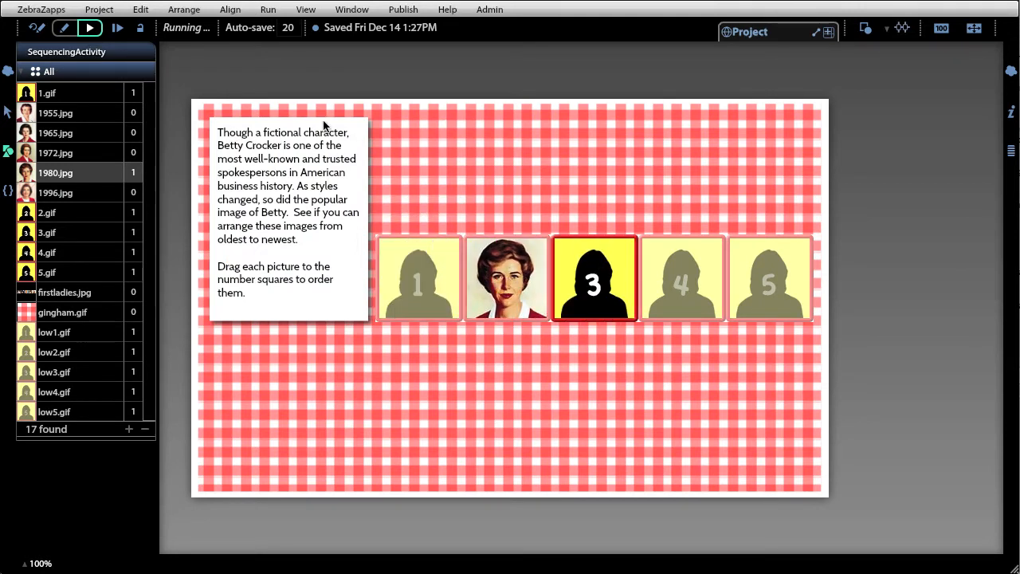
click(36, 30)
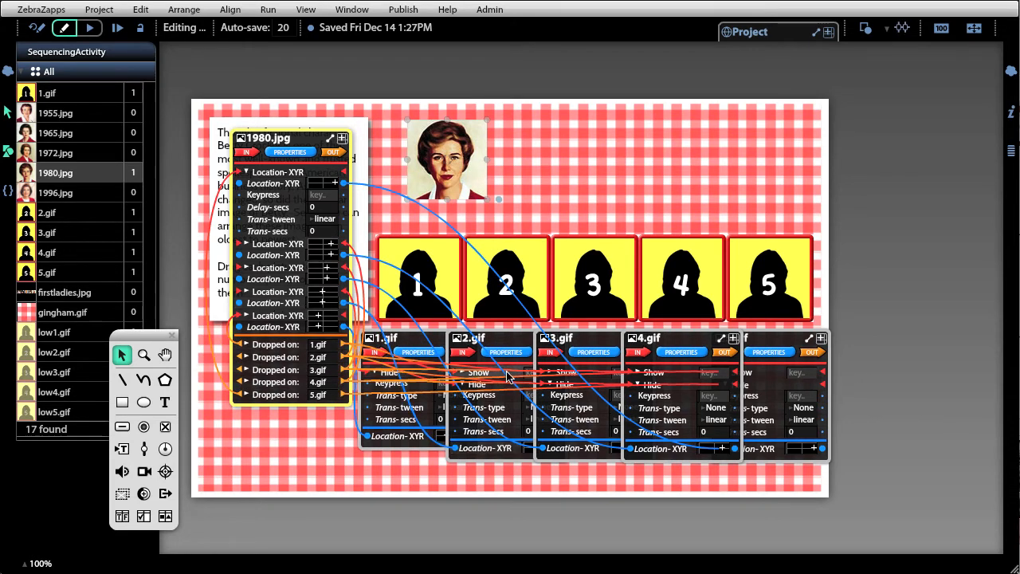
Review the connections of 1.gif and 2.gif, and test-run dropping the 1980.jpg portrait on square 5 before returning to editing.
click(631, 169)
click(417, 283)
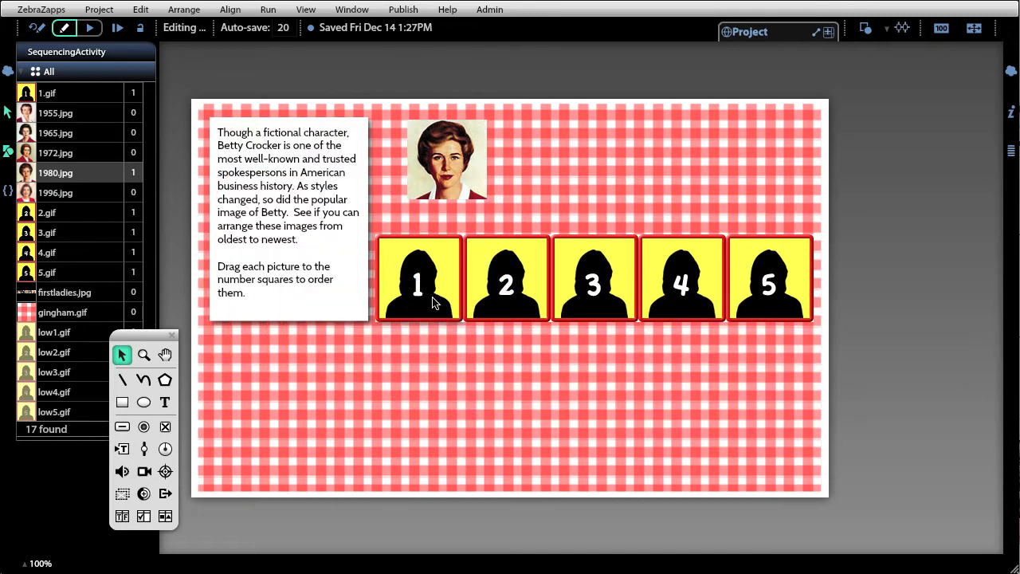
mouse_move(445, 348)
mouse_down()
mouse_move(602, 349)
mouse_move(427, 345)
mouse_up()
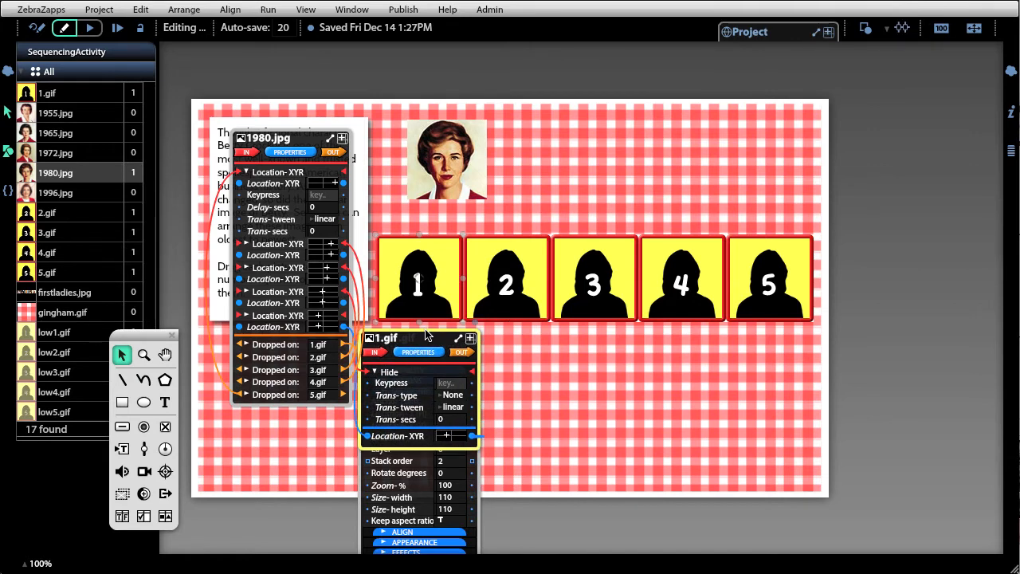
click(505, 289)
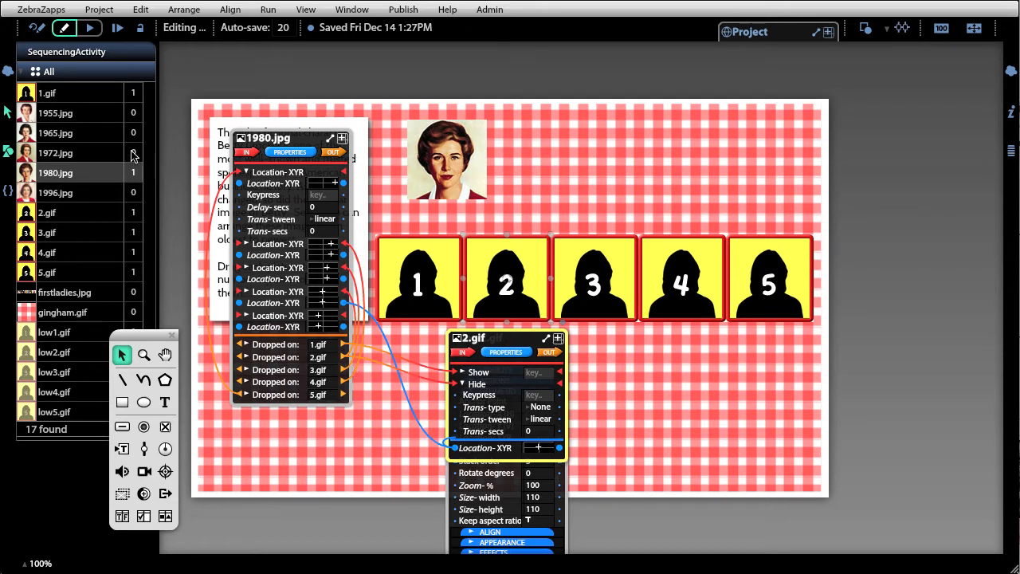
click(89, 29)
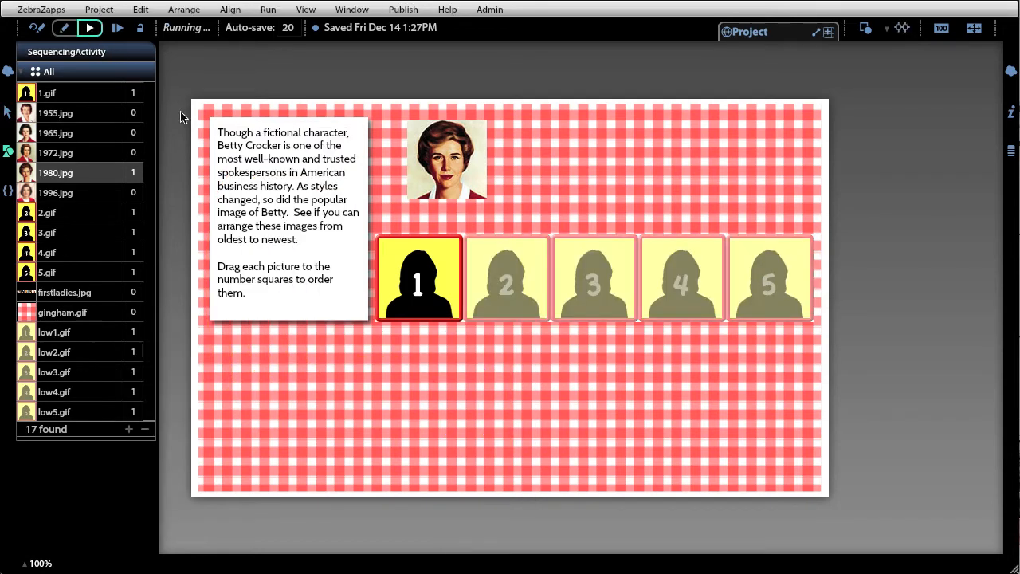
drag(442, 174, 749, 317)
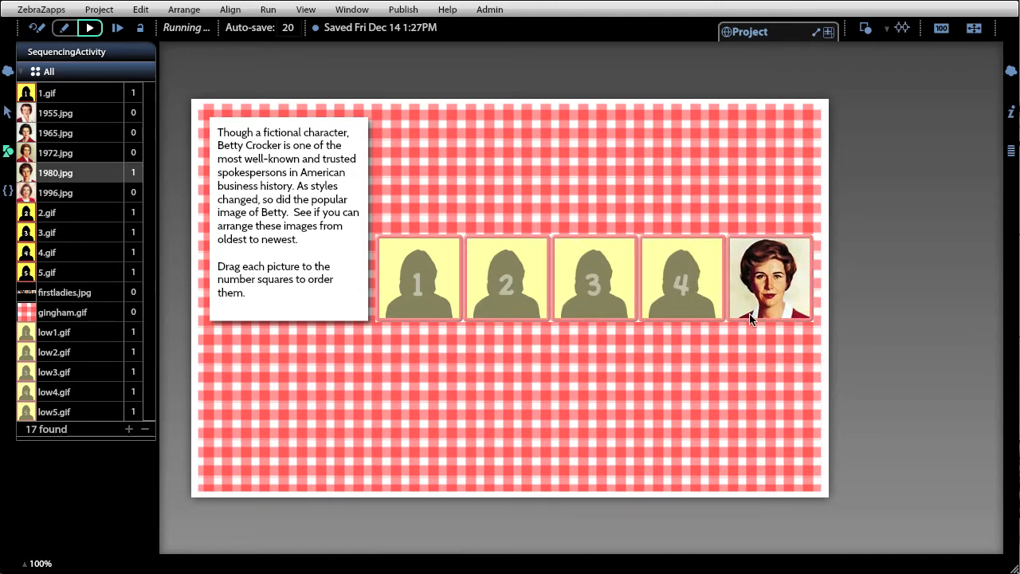
click(37, 31)
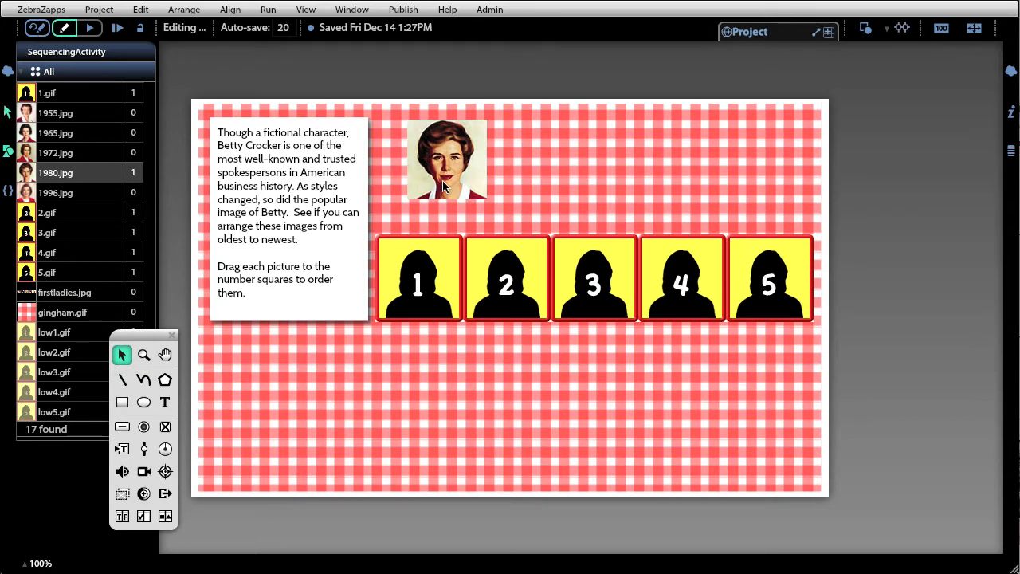
Add a Movable input set to F to 1980.jpg and trigger it from its Dropped on events for 1.gif through 5.gif.
click(420, 285)
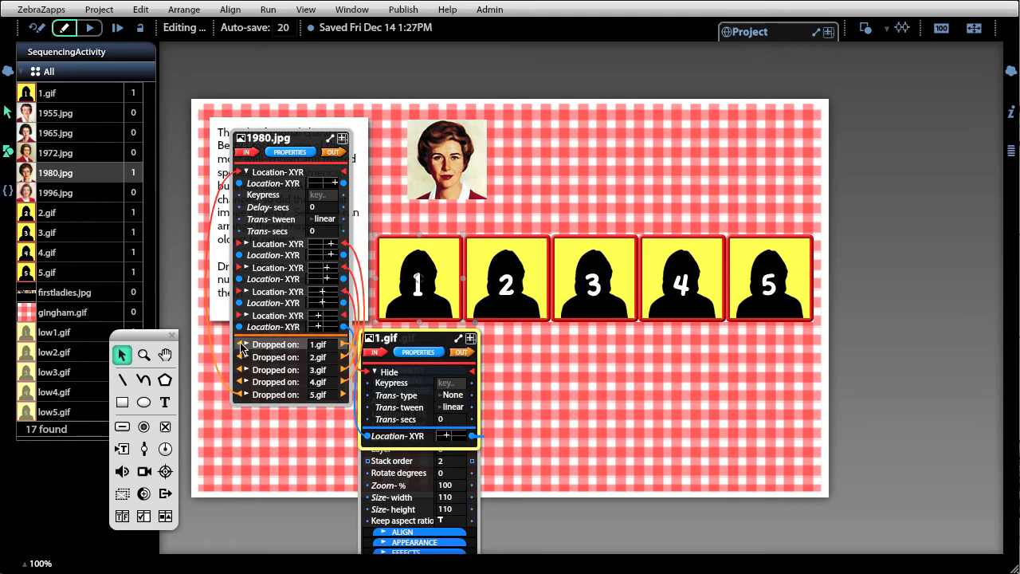
drag(241, 348, 249, 257)
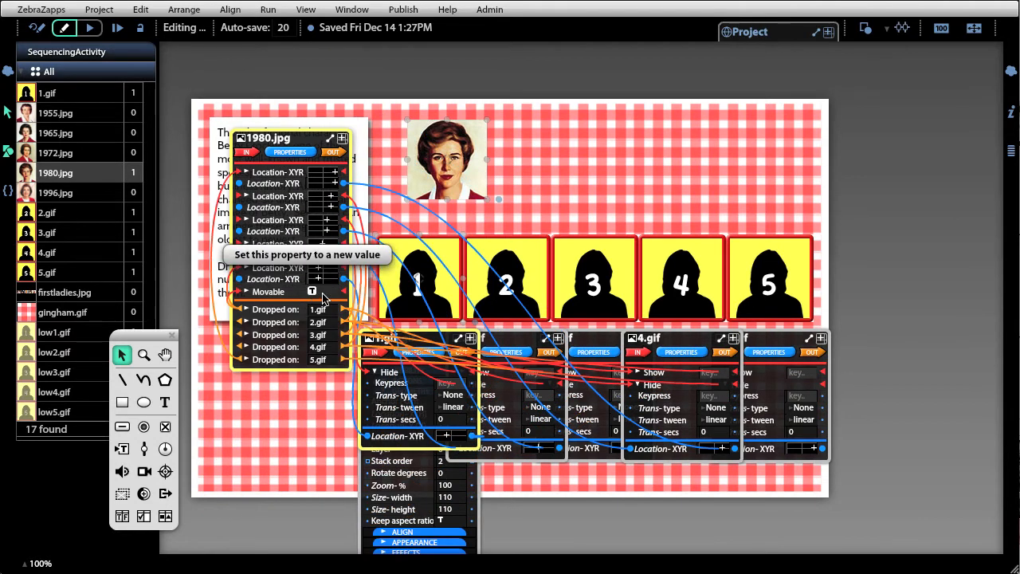
click(323, 297)
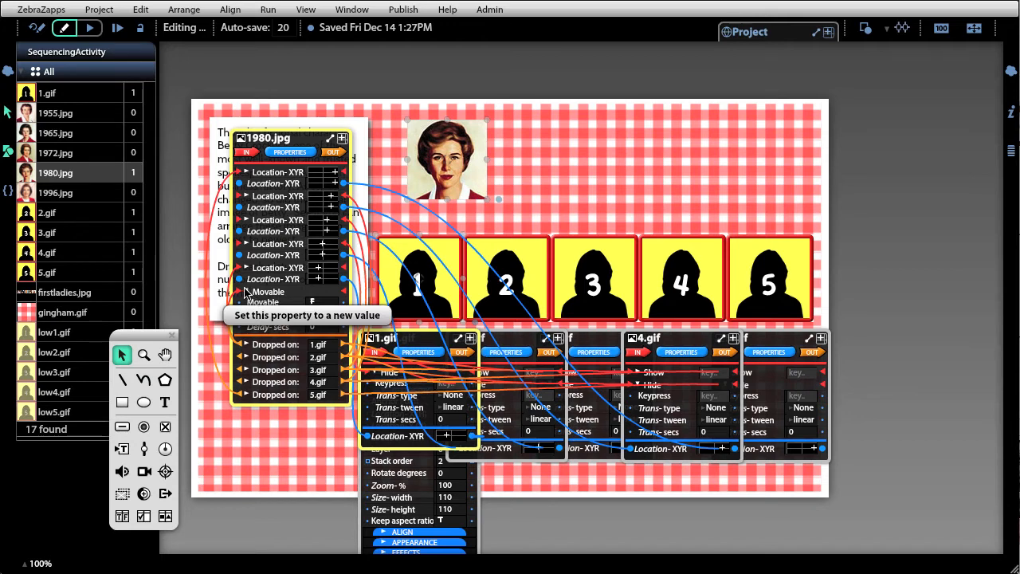
click(278, 296)
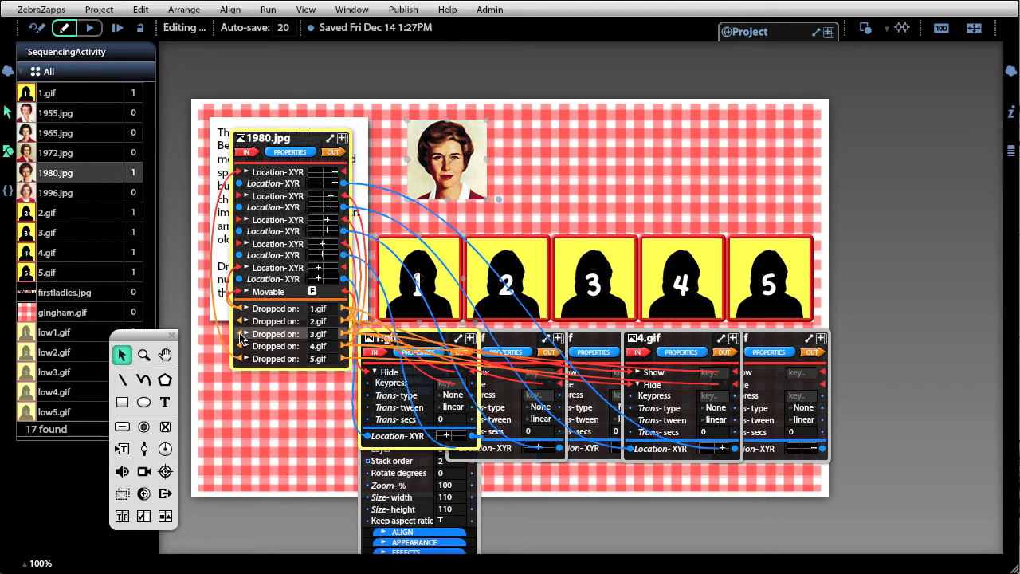
click(240, 292)
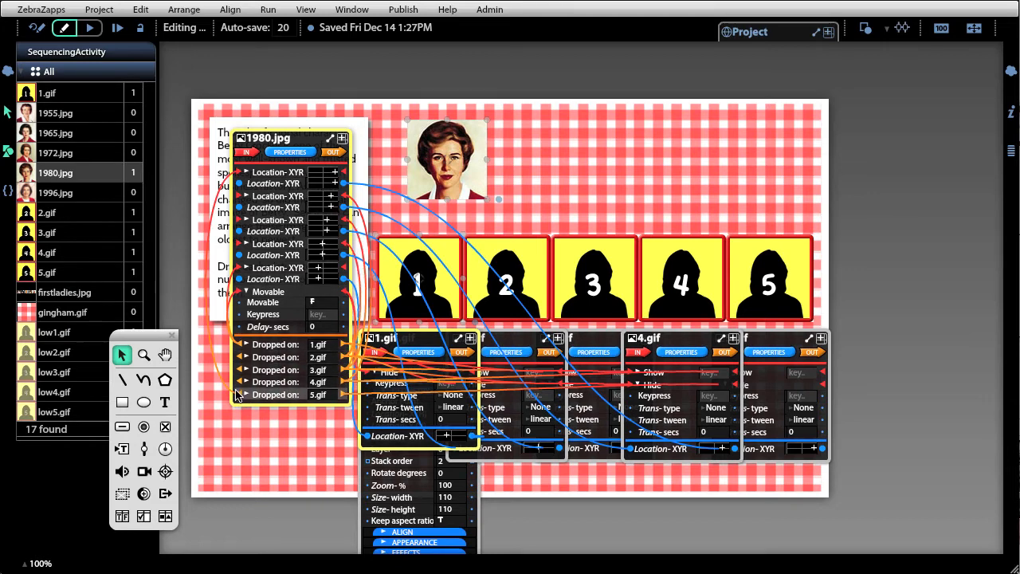
click(242, 291)
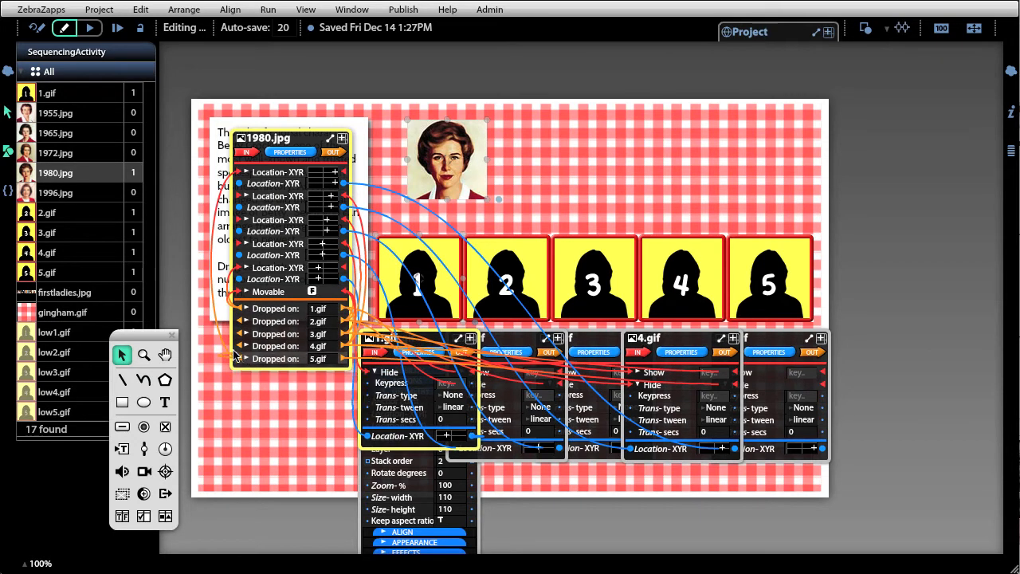
click(245, 291)
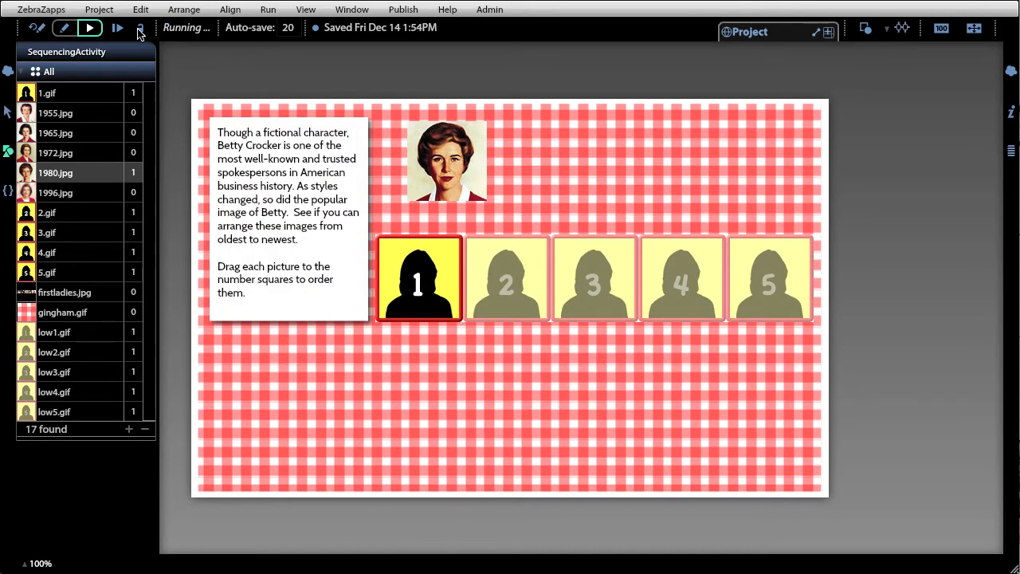
Turn on the lock for the running project, test dropping the 1980.jpg portrait on square 1, and return to editing.
click(140, 29)
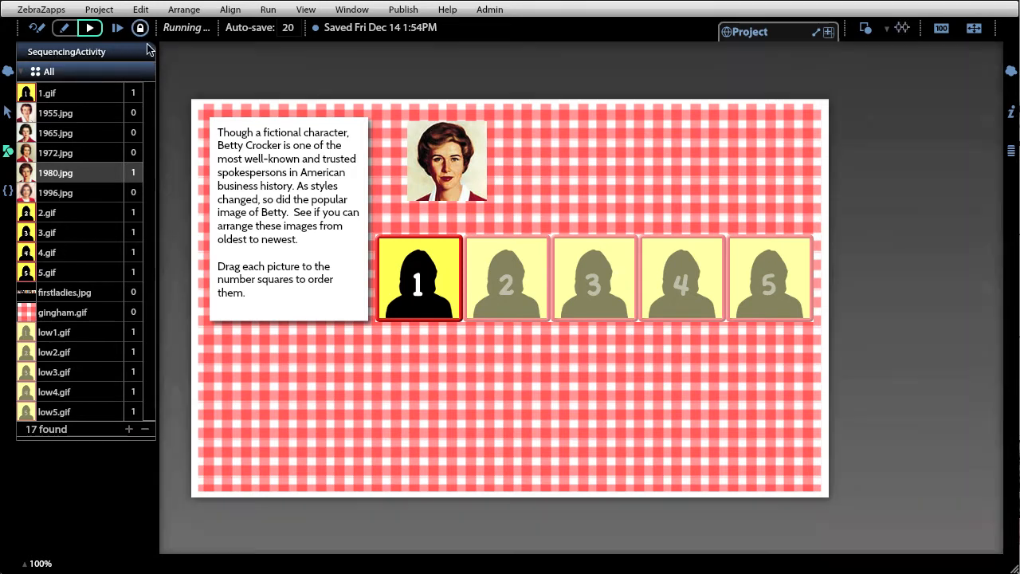
drag(465, 169, 429, 279)
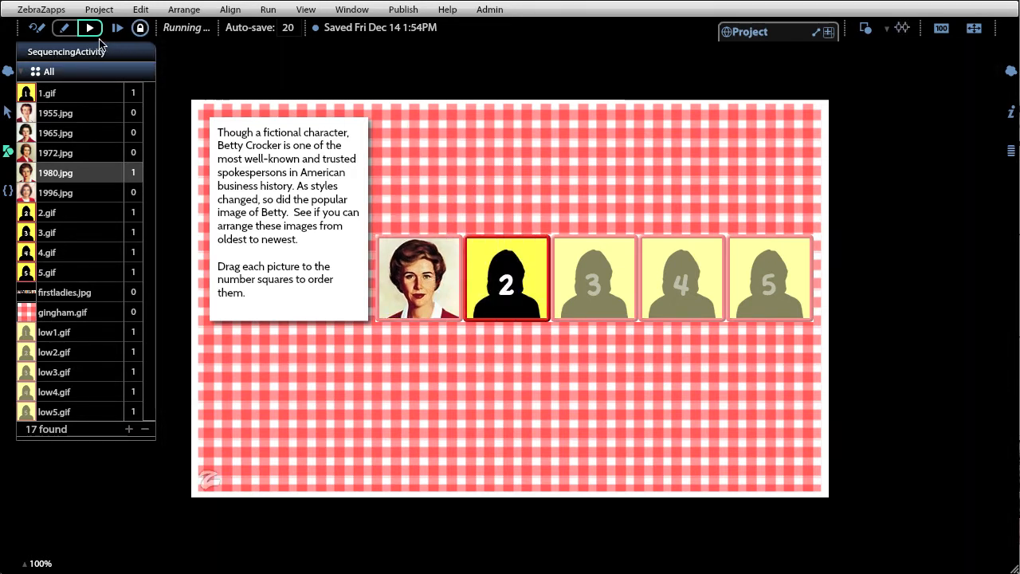
click(36, 28)
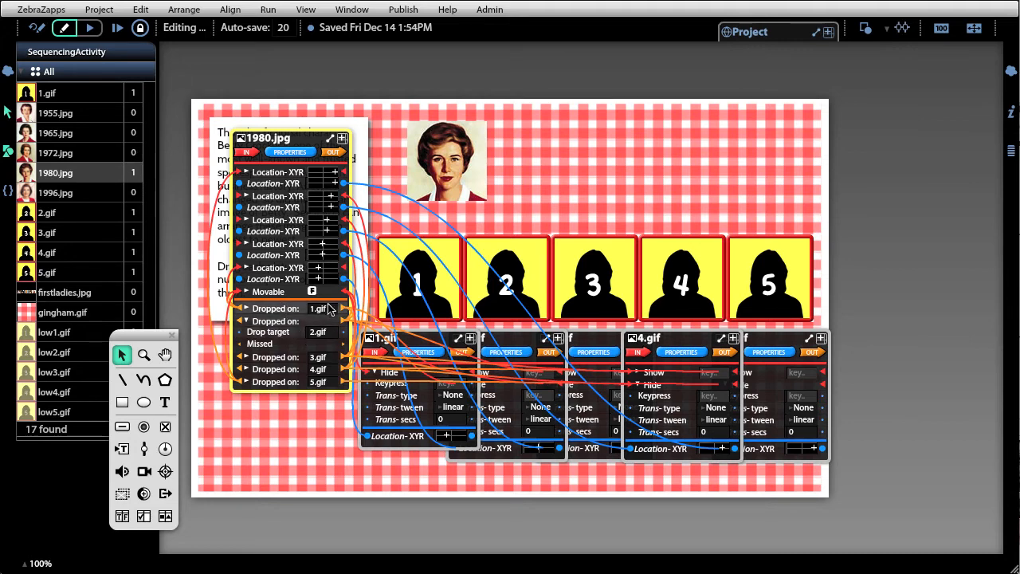
Add a Dropped on event without a target to 1980.jpg and connect it to a new Put back input.
click(336, 153)
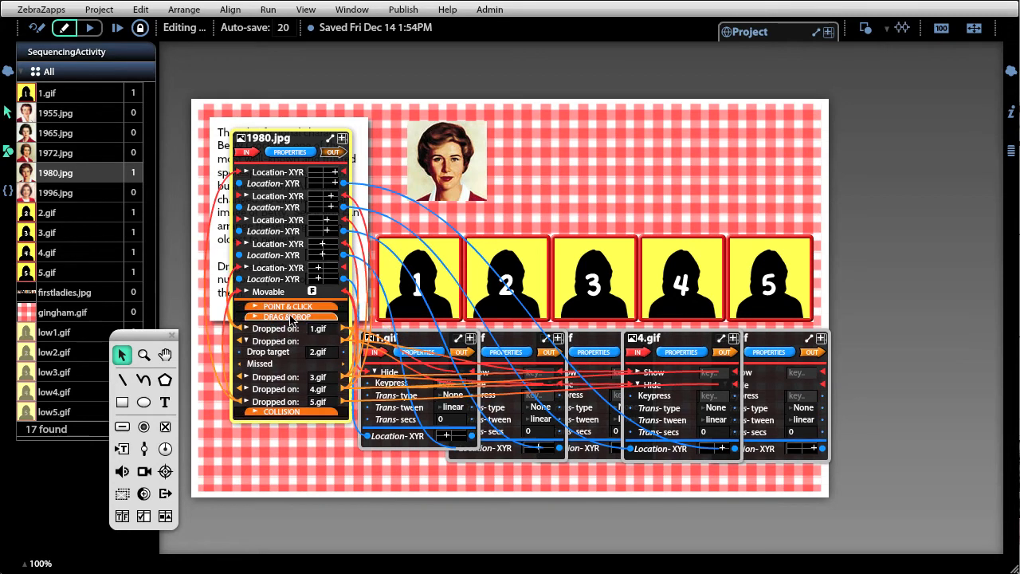
click(291, 318)
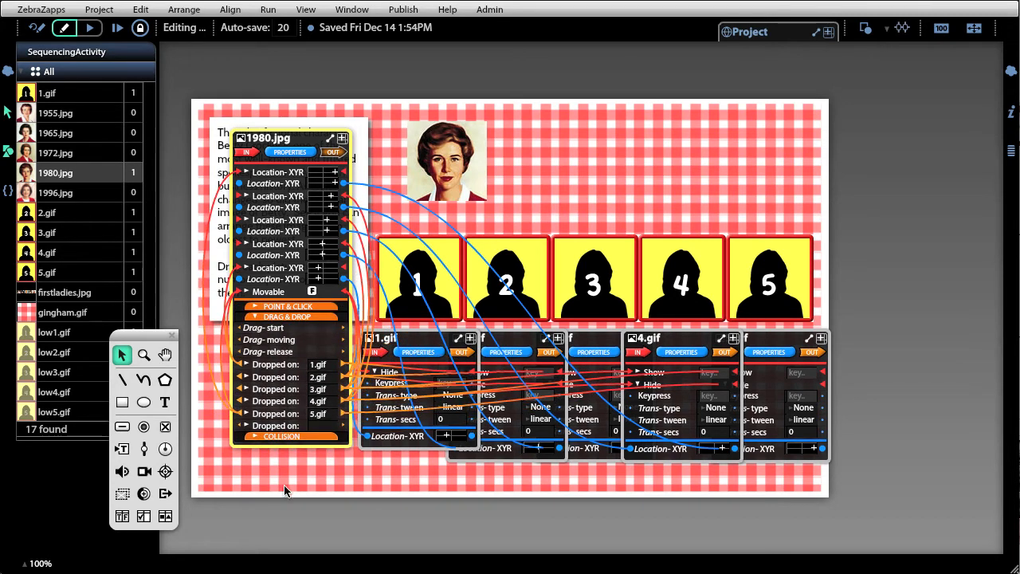
click(245, 154)
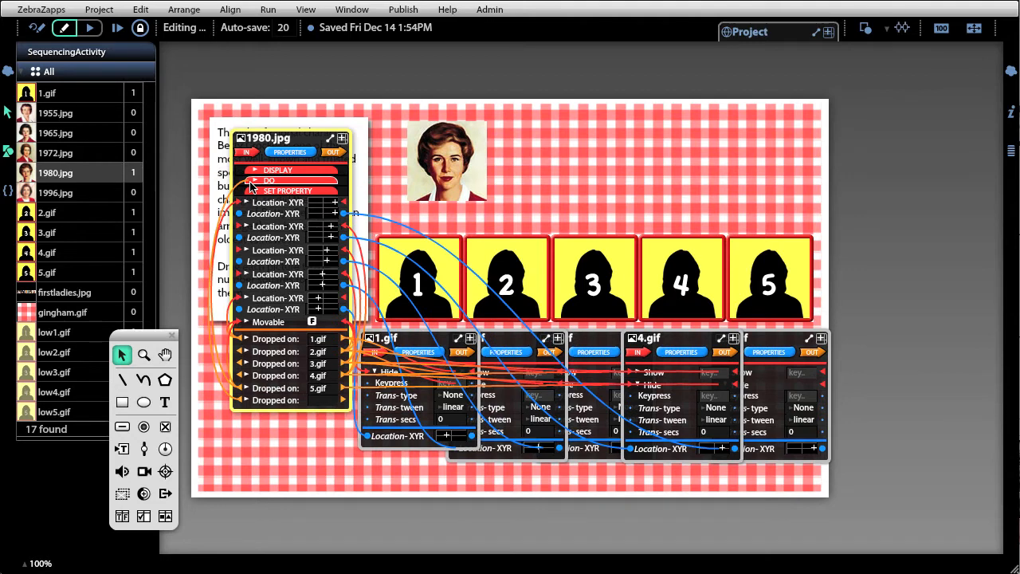
click(252, 182)
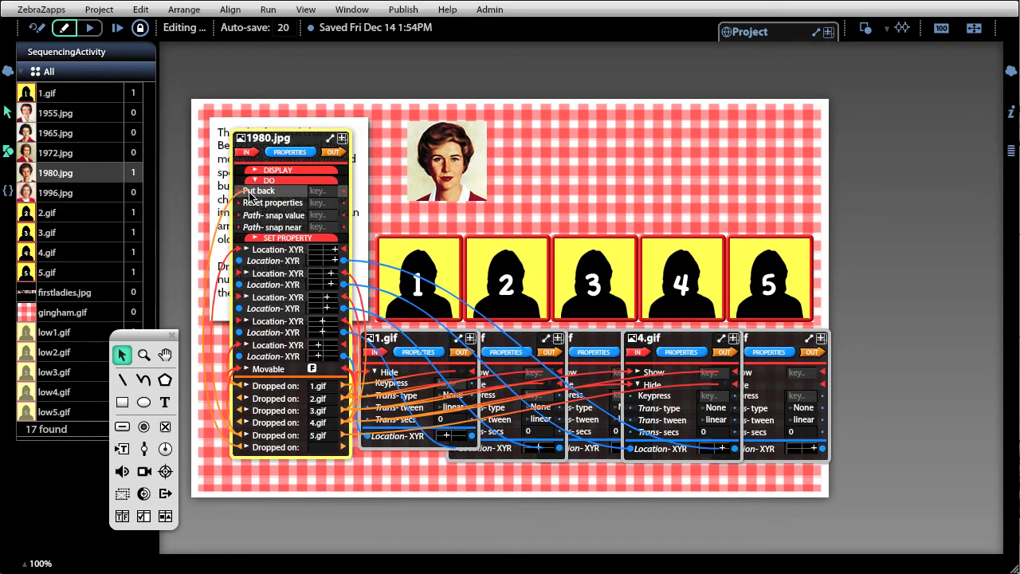
click(250, 193)
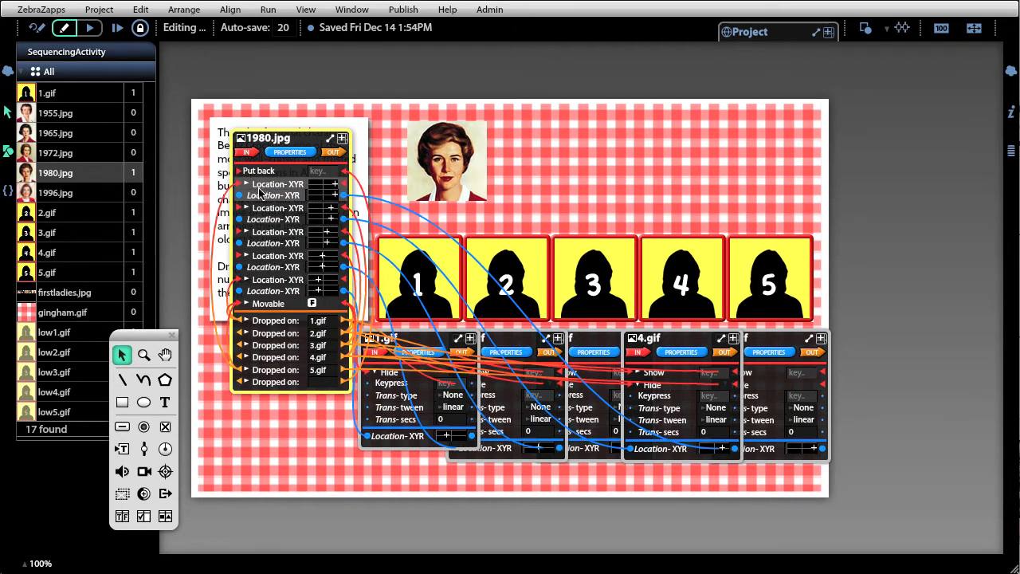
Run the project, test dropping the 1980.jpg portrait on the empty background, square 4 and square 1, and return to editing.
click(88, 29)
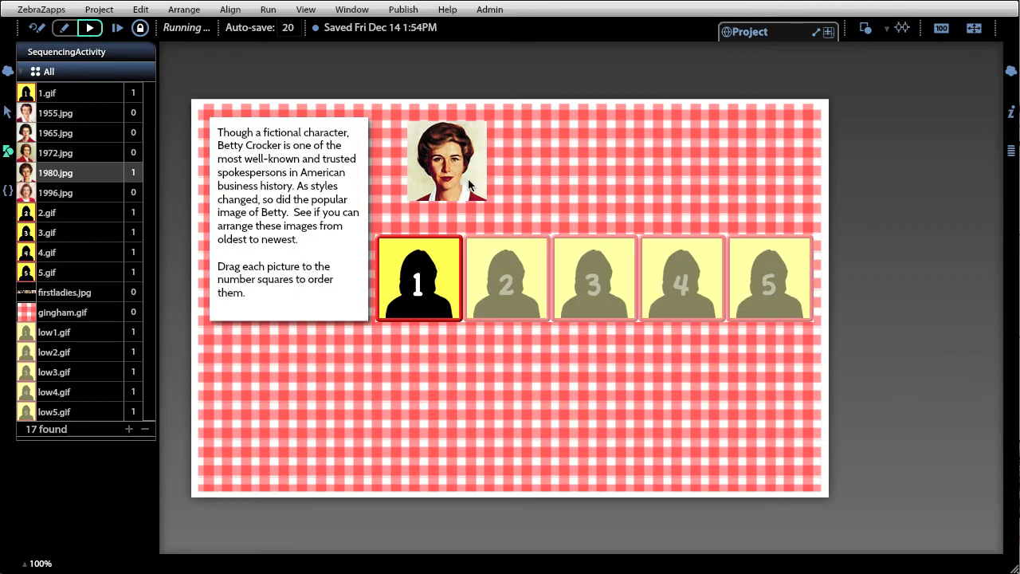
drag(446, 177, 605, 371)
drag(459, 158, 548, 425)
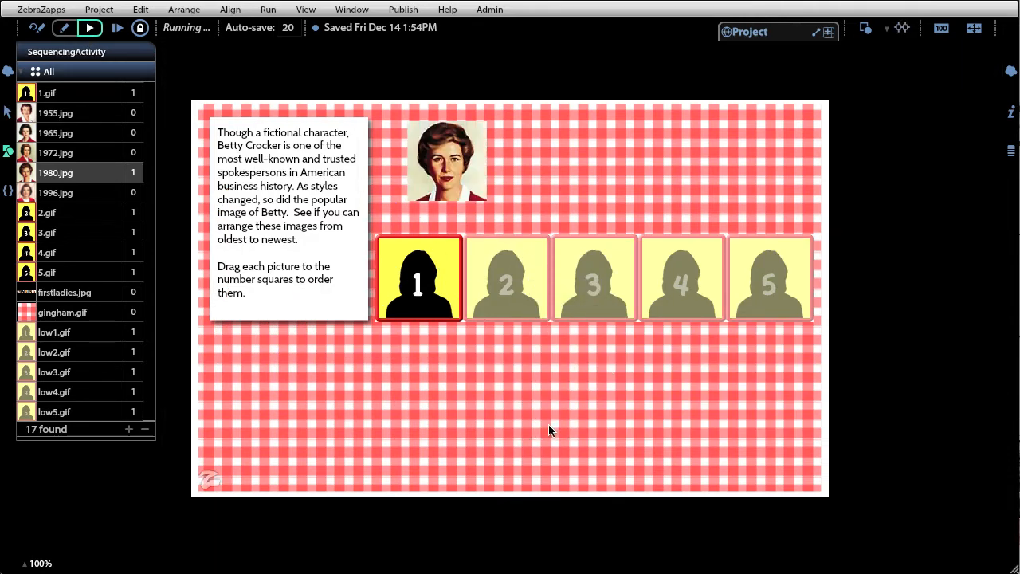
drag(471, 199, 687, 289)
drag(481, 169, 436, 278)
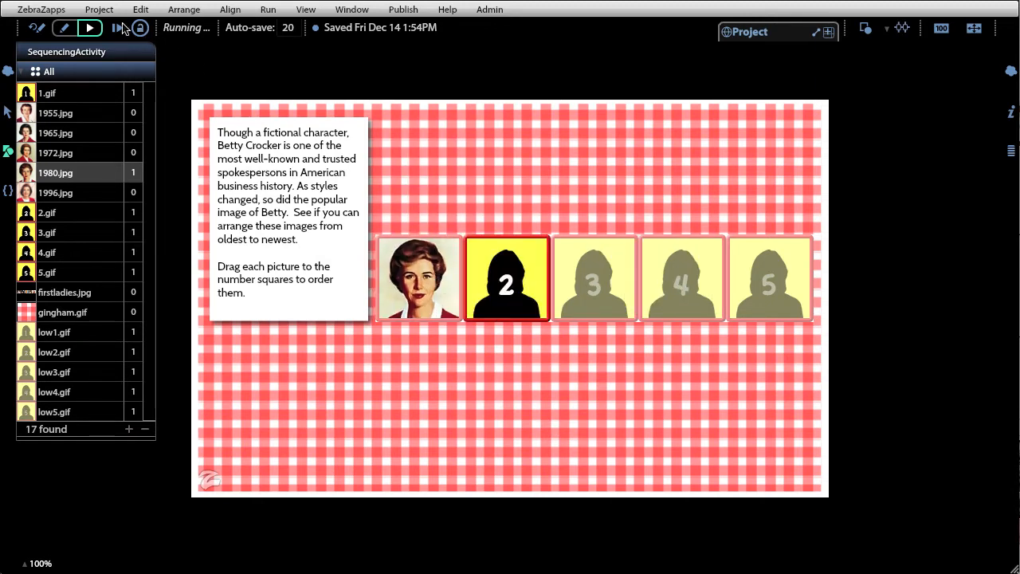
click(37, 28)
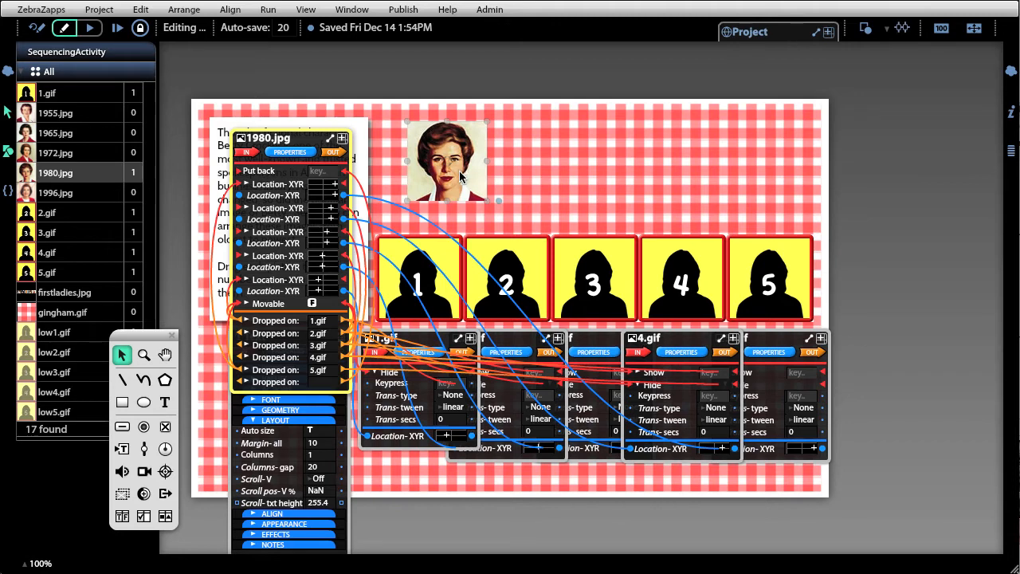
Duplicate the 1980.jpg portrait together with its connections, placing the copy overlapping the original's lower right.
drag(455, 172, 524, 198)
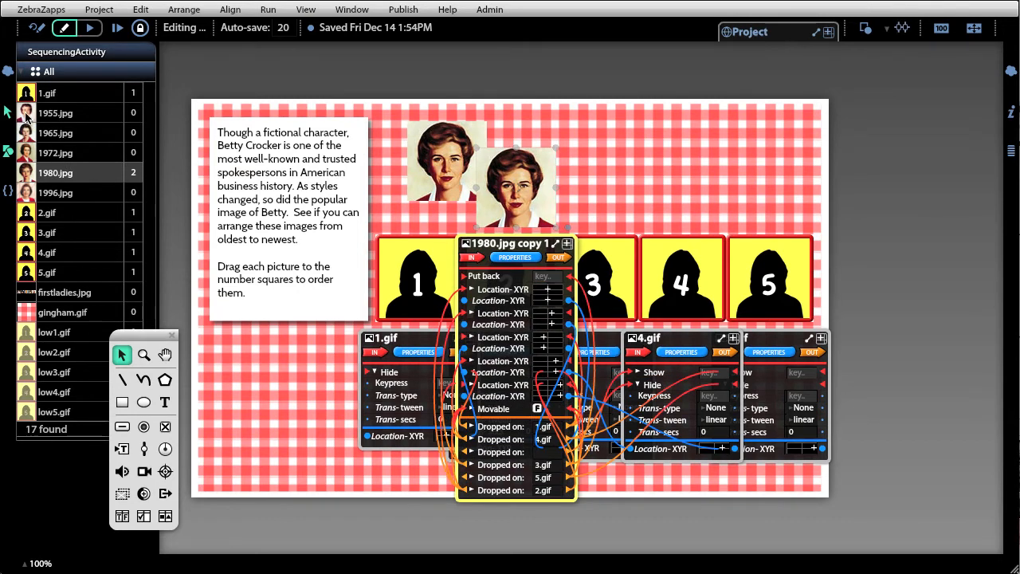
Replace the duplicate portrait's picture with 1955.jpg, test-run dropping it on square 1 and 1980.jpg on square 2, and return to editing.
drag(28, 113, 516, 188)
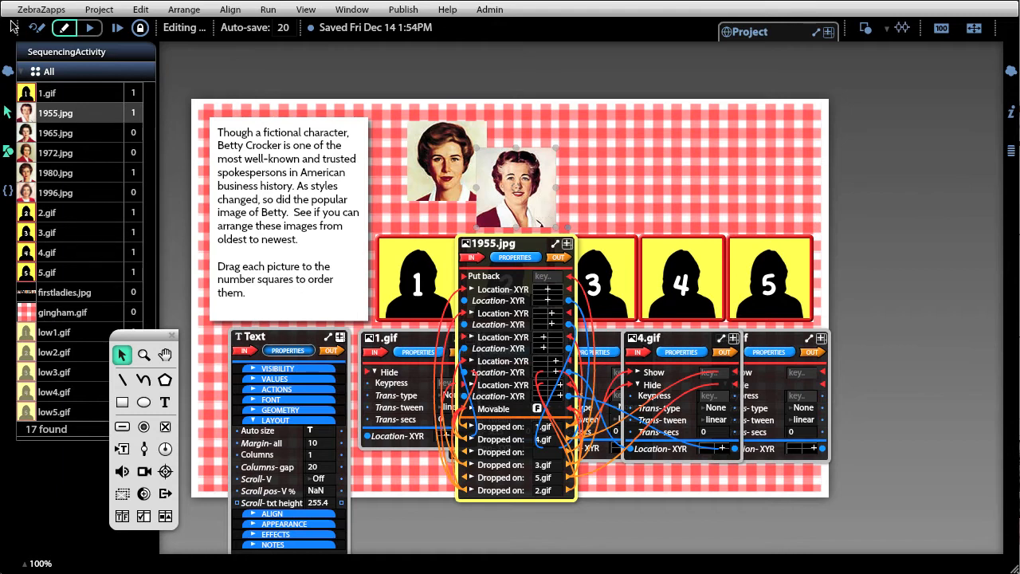
click(89, 28)
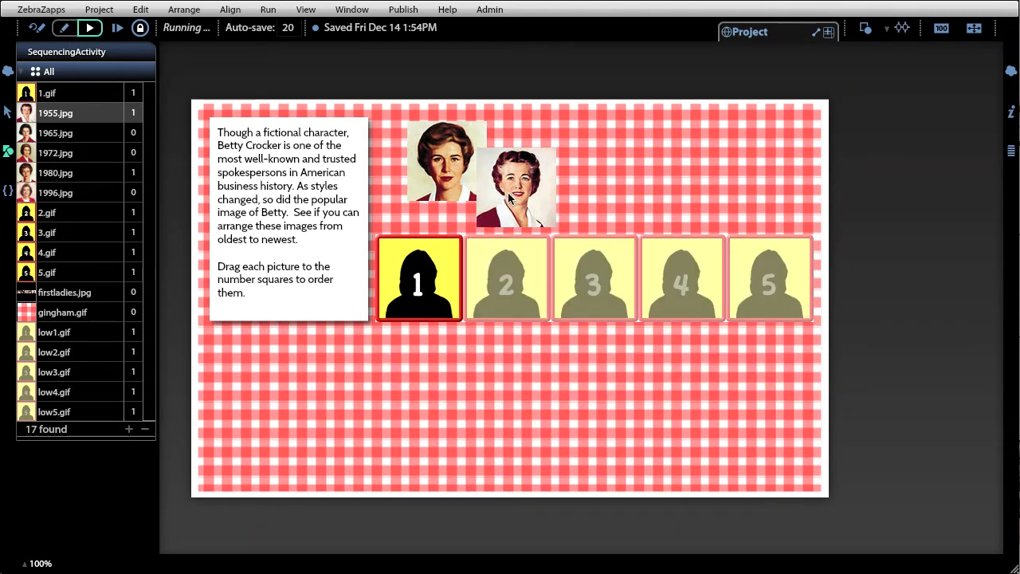
drag(507, 193, 422, 298)
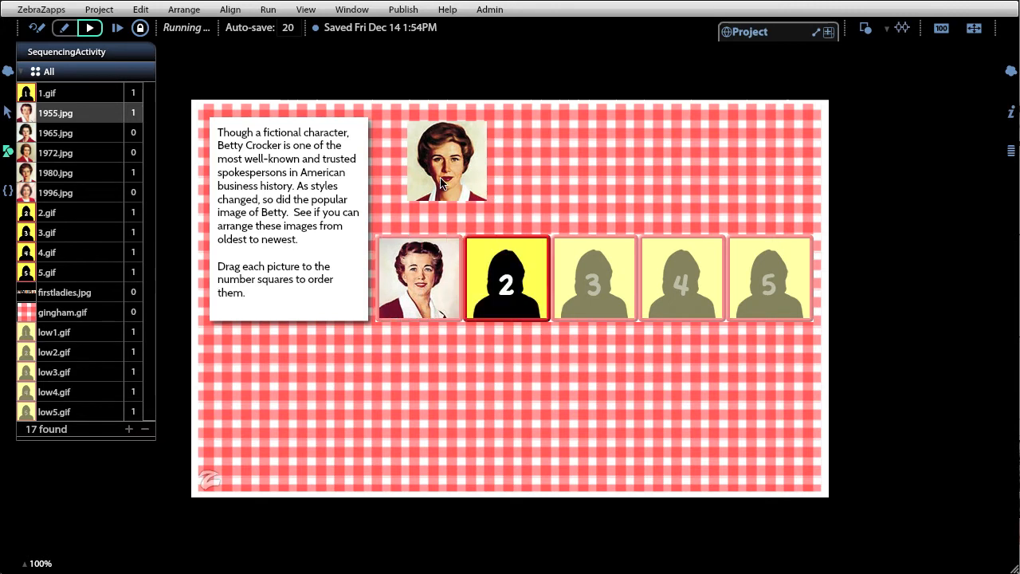
drag(444, 183, 507, 302)
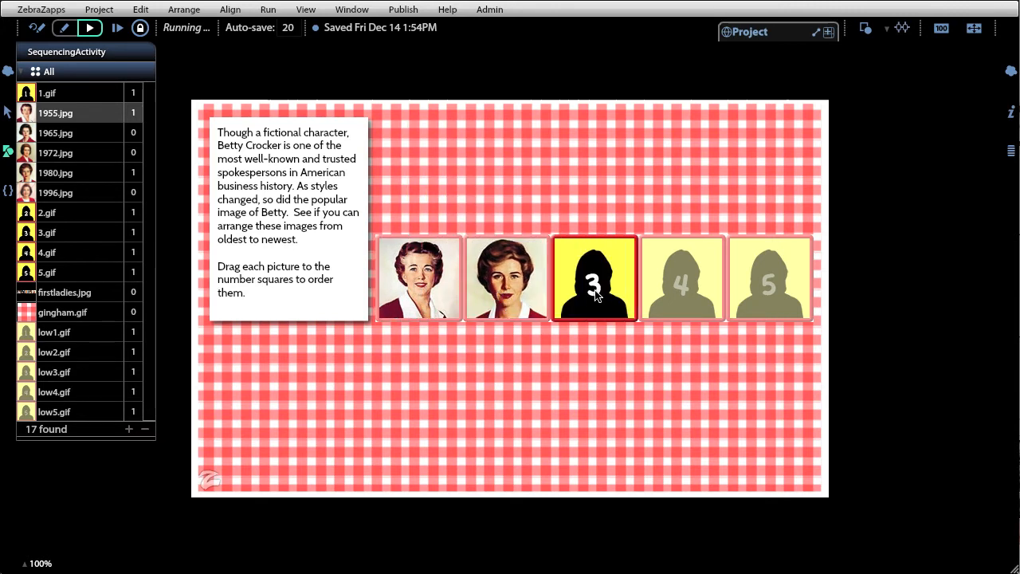
click(36, 29)
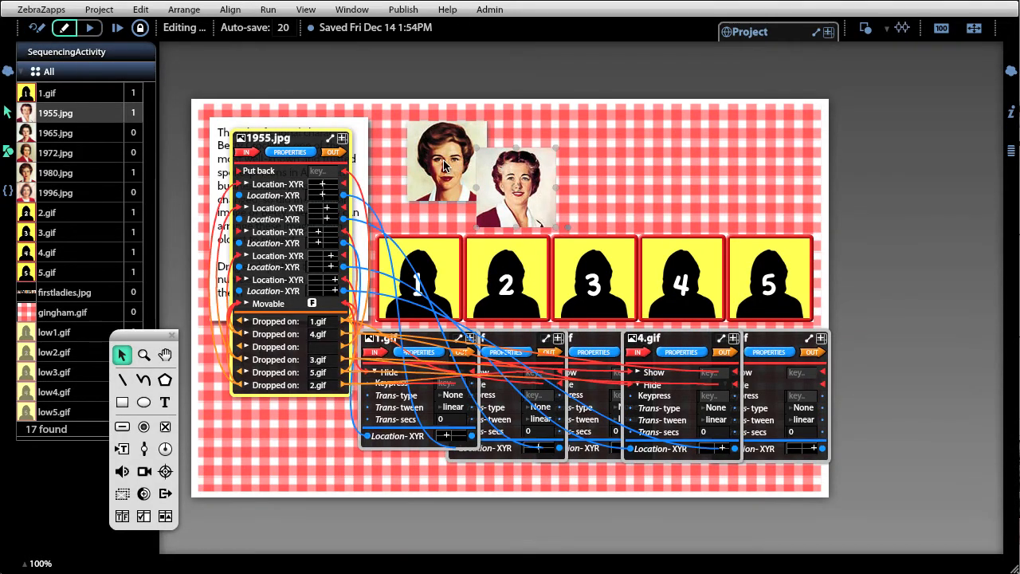
Duplicate the 1980.jpg portrait twice with its connections, replacing the copies' pictures with 1972.jpg and 1996.jpg along the row above the squares.
drag(445, 163, 590, 159)
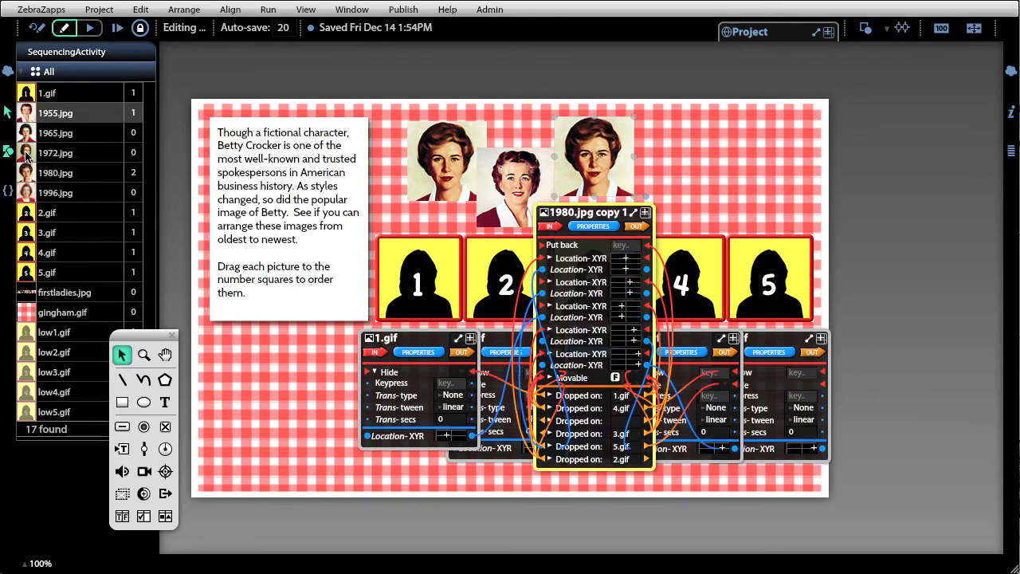
drag(26, 157, 611, 158)
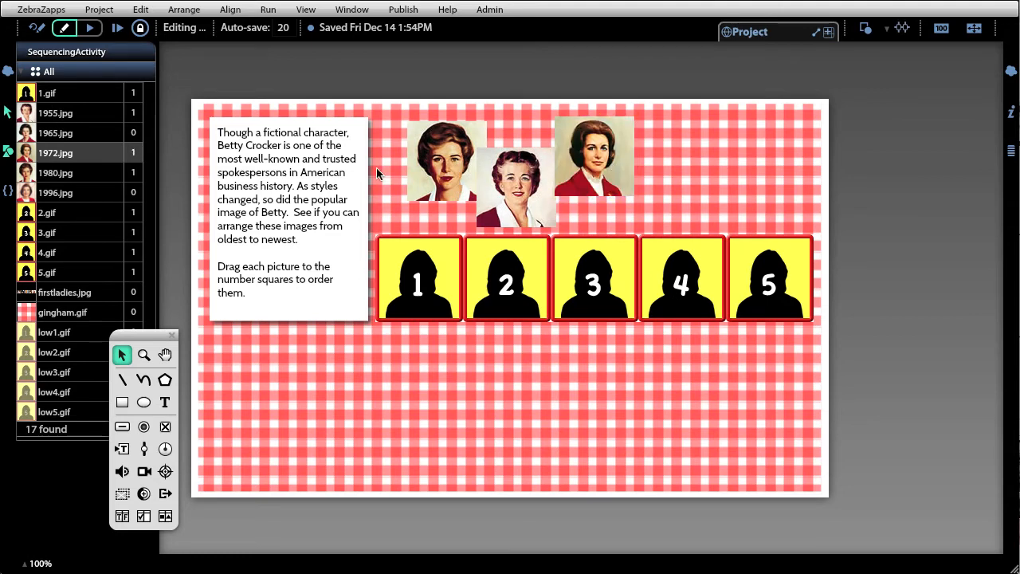
drag(443, 162, 674, 187)
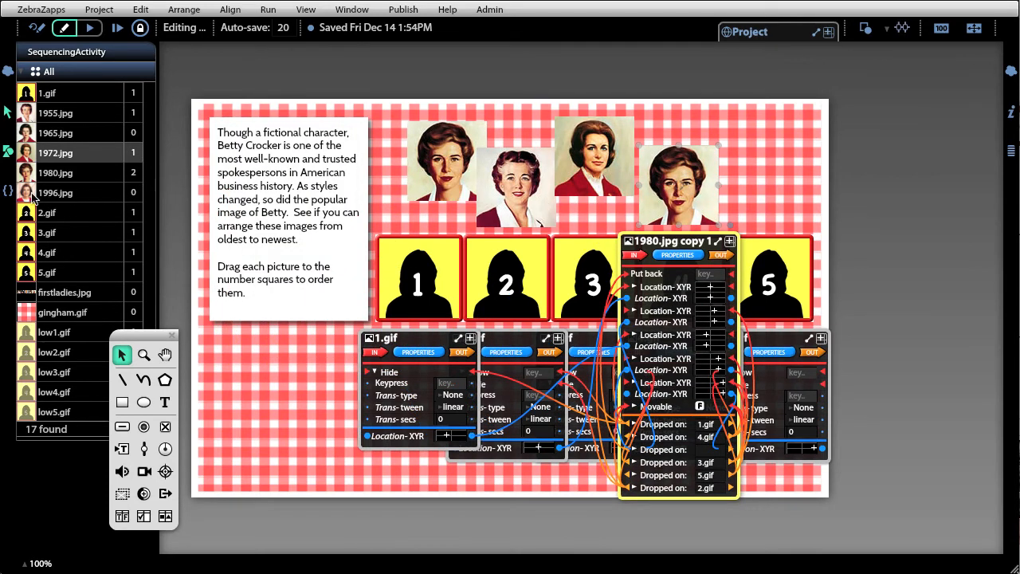
mouse_move(26, 198)
mouse_down()
mouse_move(717, 191)
mouse_move(670, 190)
mouse_up()
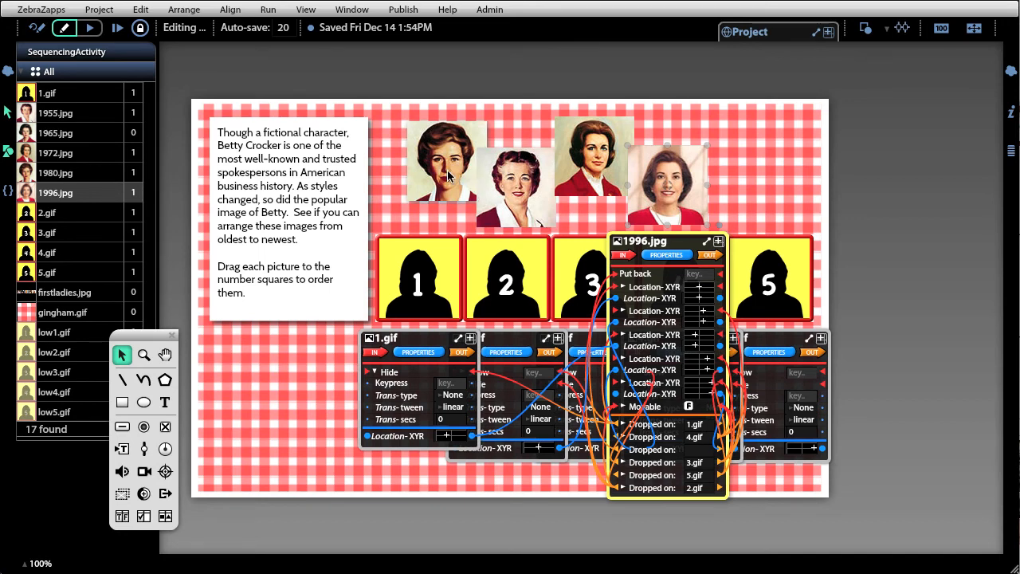
Duplicate the 1980.jpg portrait above square 5, replace the copy's picture with 1965.jpg, and adjust the spacing of the neighbouring portraits.
drag(441, 166, 750, 172)
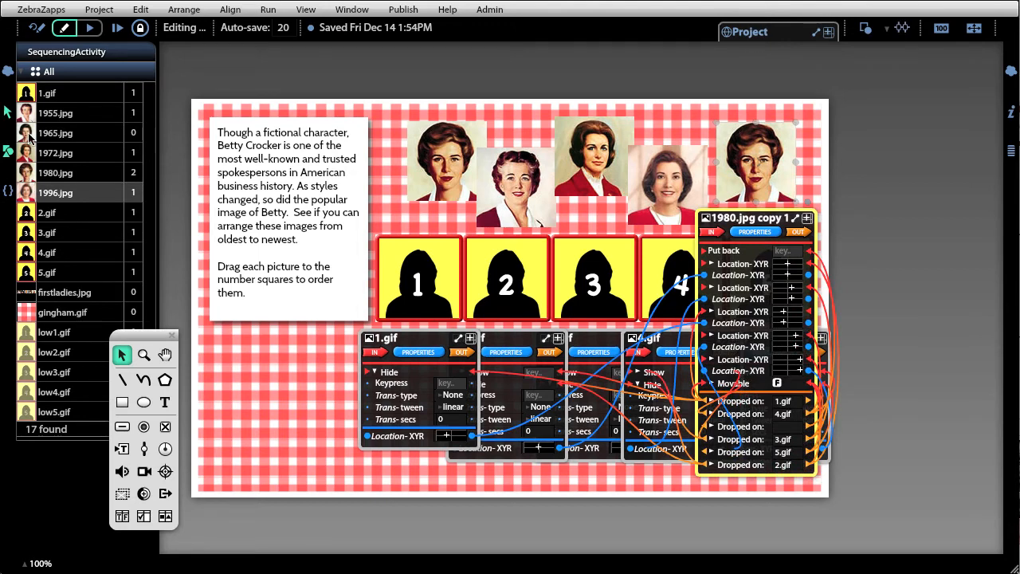
drag(29, 137, 764, 171)
drag(691, 203, 700, 203)
click(515, 205)
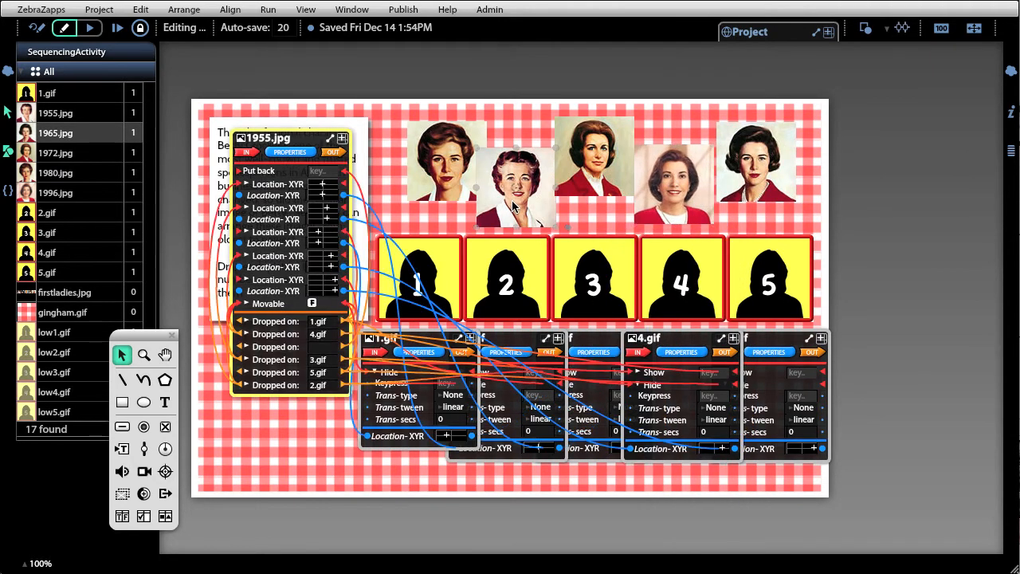
click(588, 158)
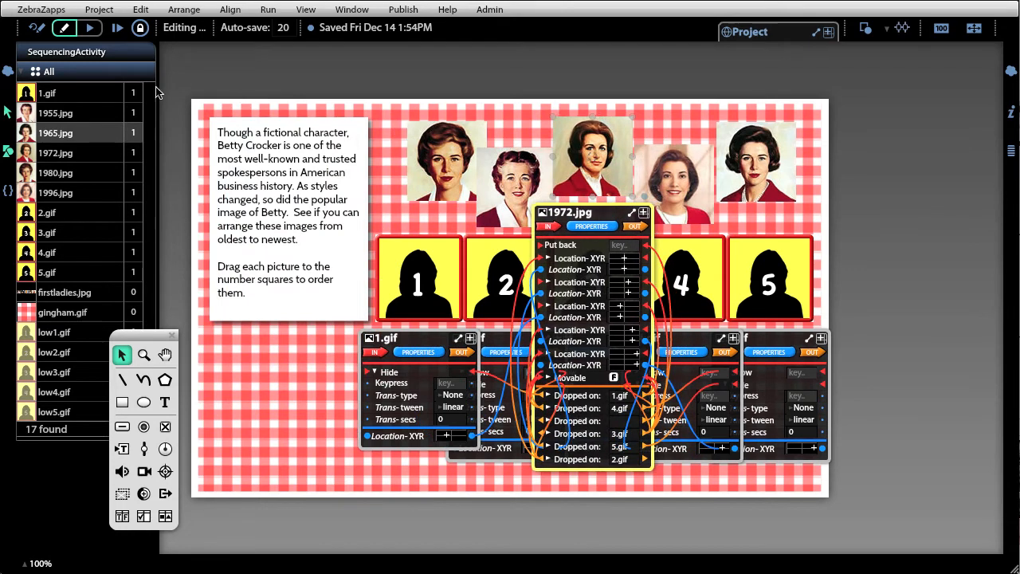
Run the project, test dropping 1955.jpg, 1965.jpg, 1972.jpg, 1996.jpg and 1980.jpg on squares 1 to 5 in order, and return to editing.
click(90, 28)
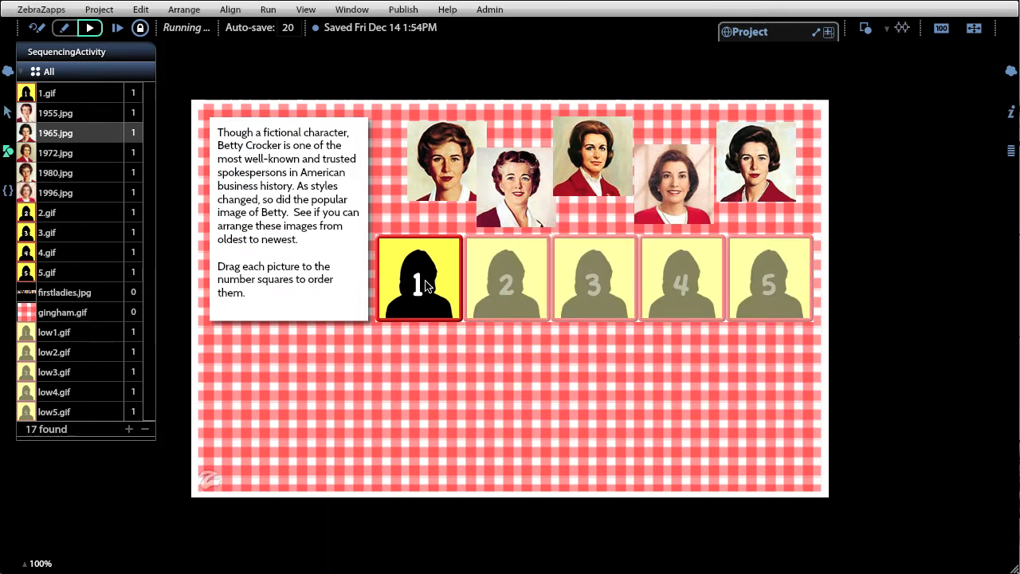
drag(508, 205, 434, 297)
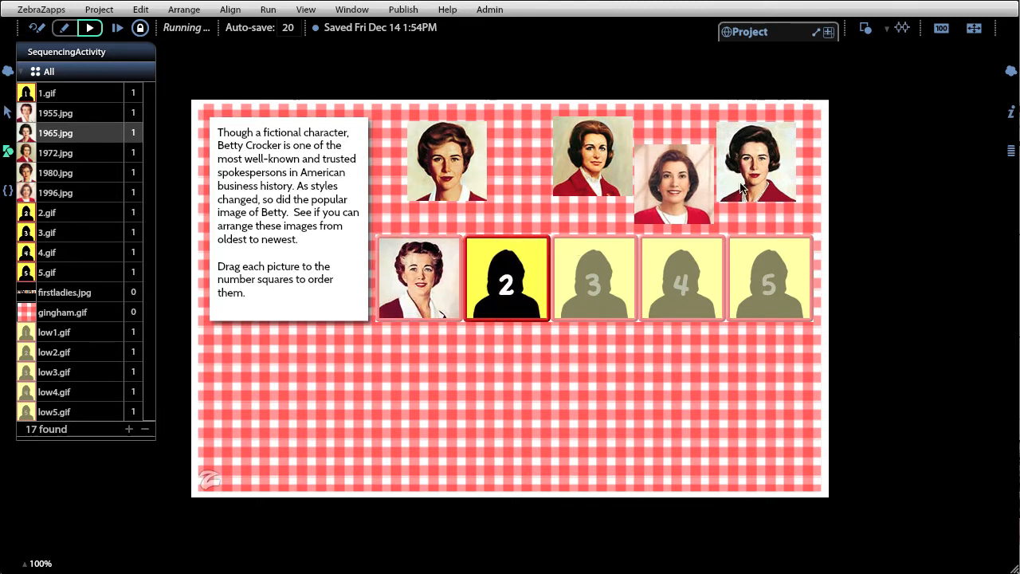
drag(743, 189, 482, 337)
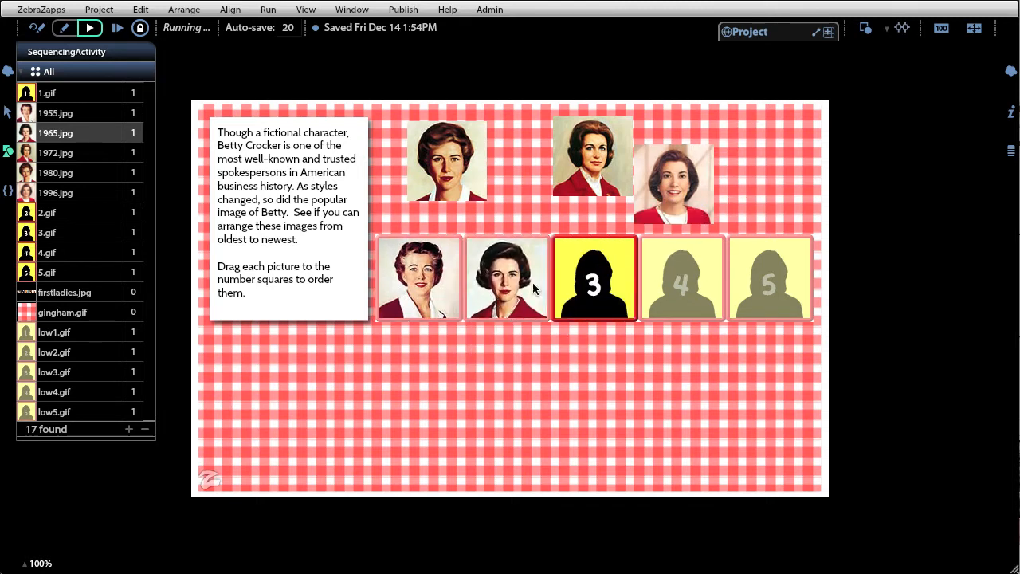
drag(588, 187, 594, 275)
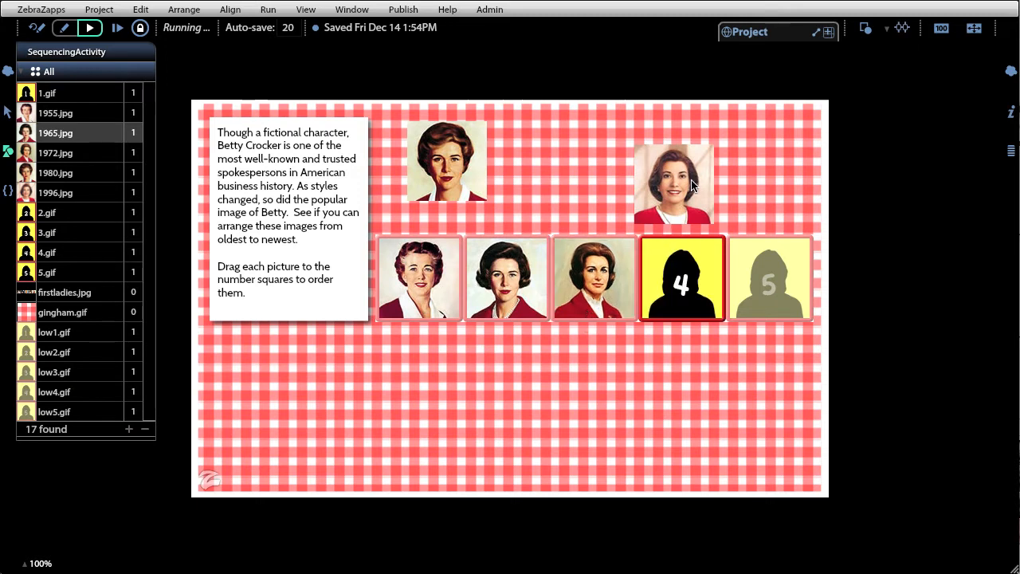
drag(674, 184, 682, 274)
drag(455, 167, 780, 306)
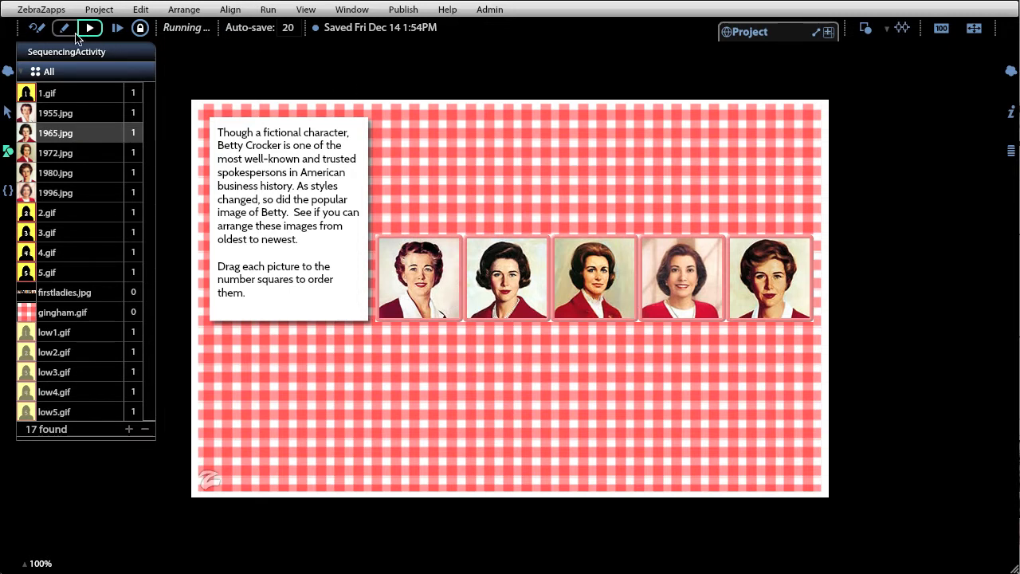
click(37, 28)
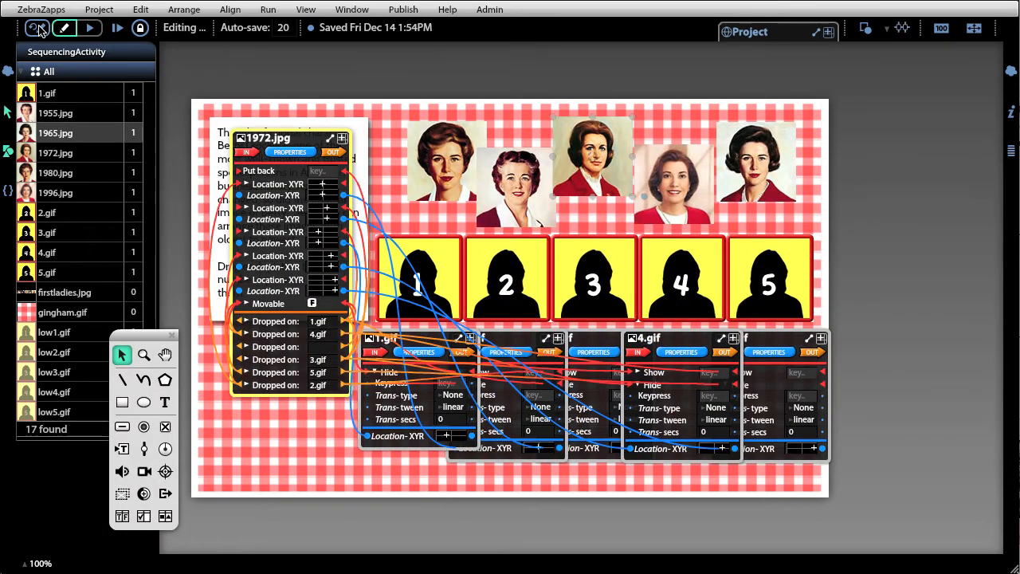
click(36, 27)
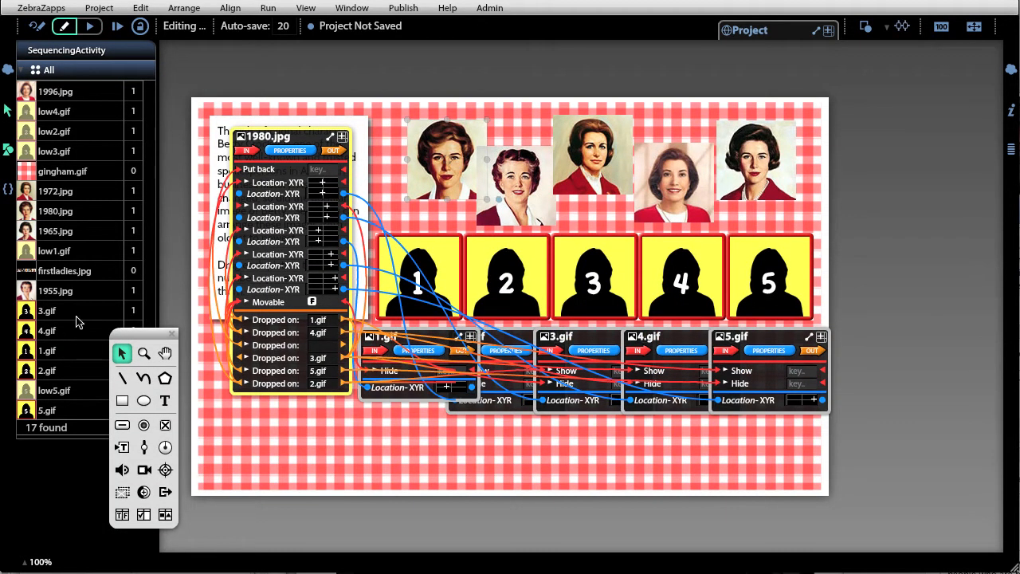
Place five check boxes in a row just above the stage, duplicating the second one for the last three.
click(164, 424)
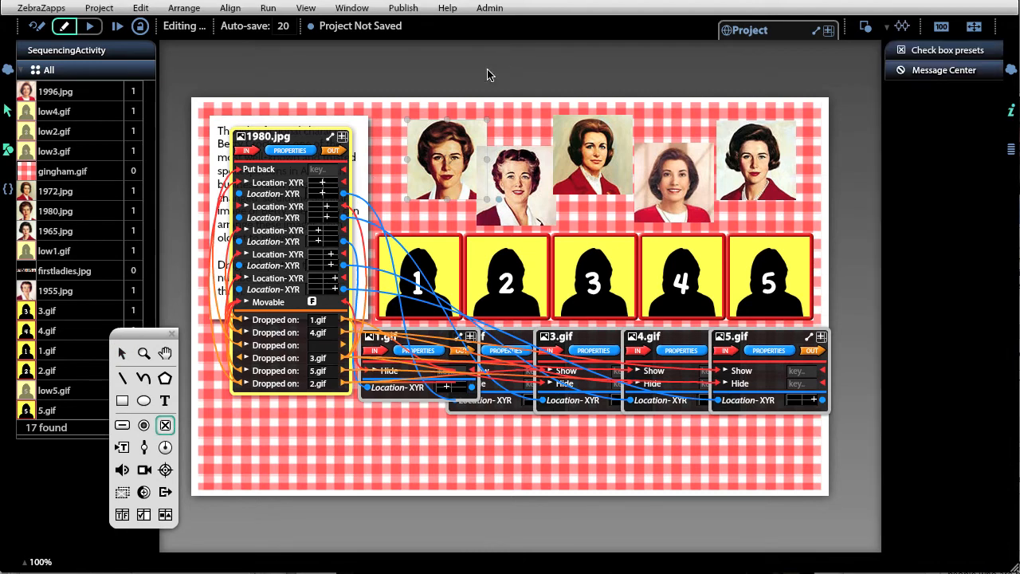
click(408, 65)
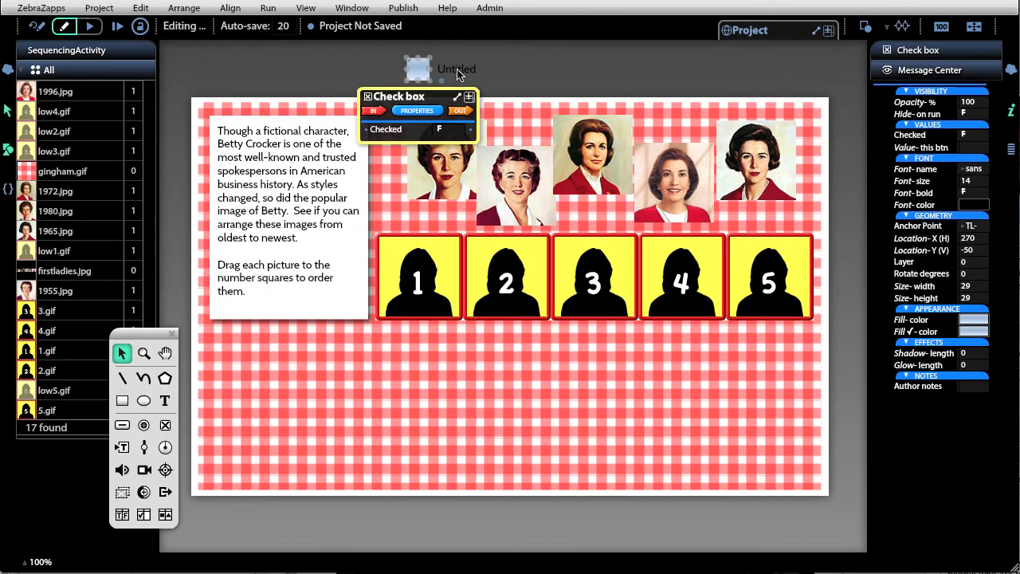
click(165, 425)
click(502, 64)
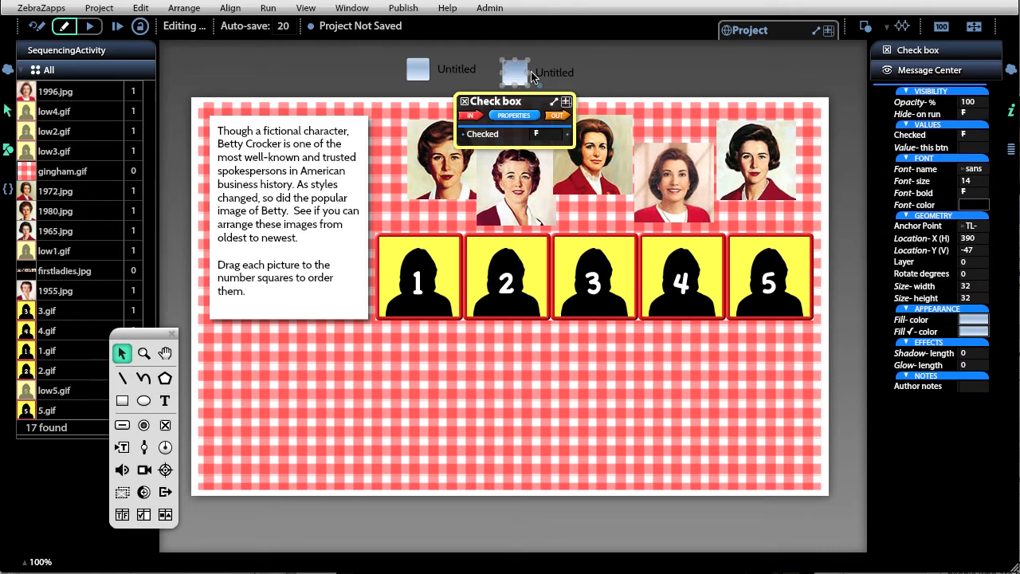
drag(513, 74, 752, 70)
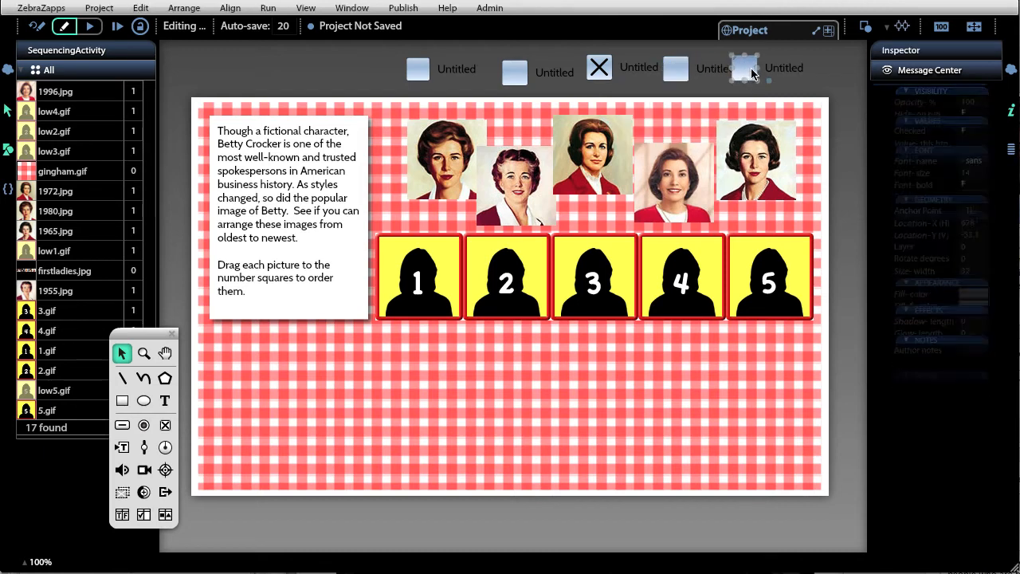
Label the five check boxes above the stage 1, 2, 3, 4 and 5 in order.
click(450, 71)
click(458, 73)
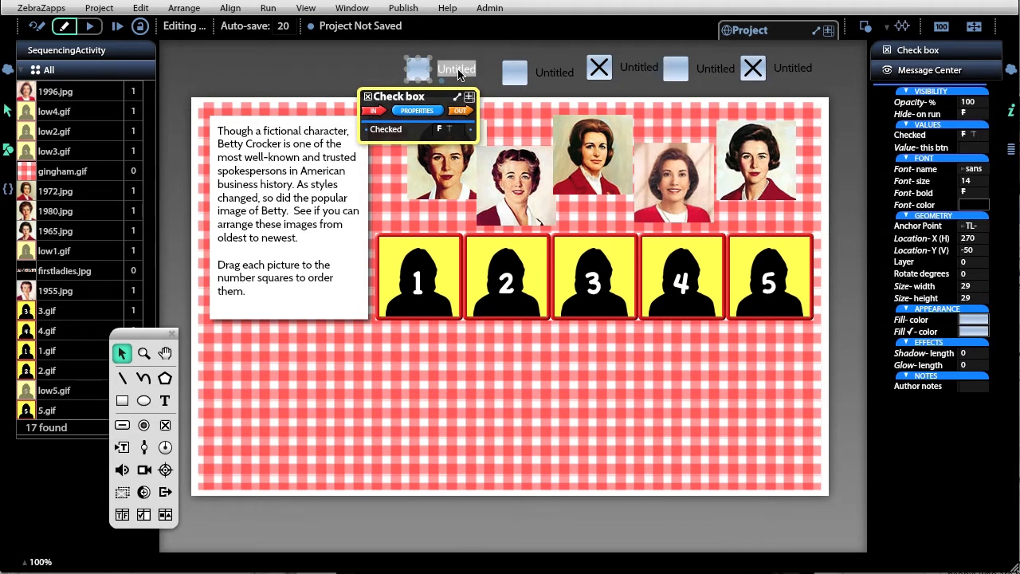
key(BackSpace)
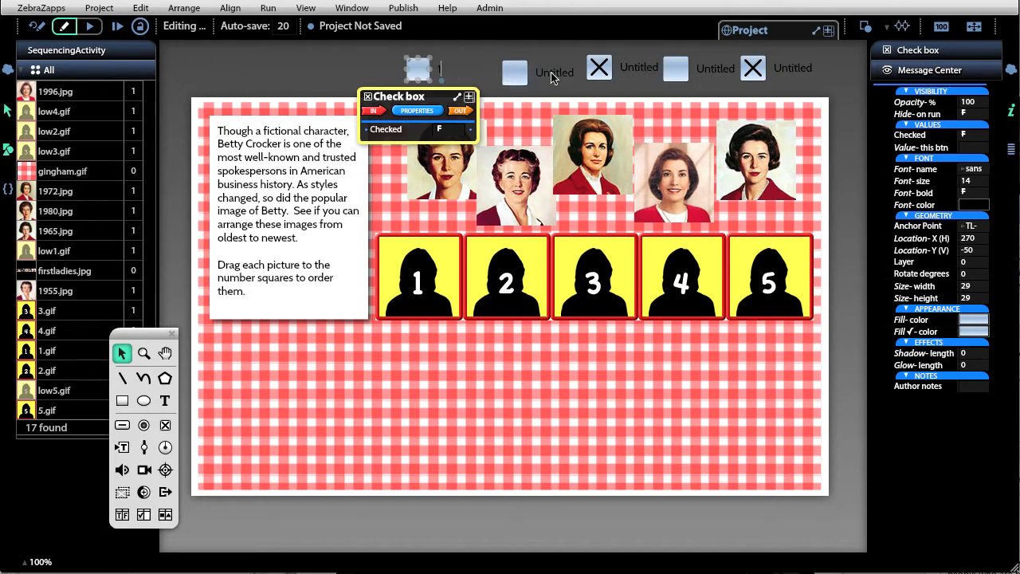
text(1)
click(552, 73)
text(2)
click(640, 72)
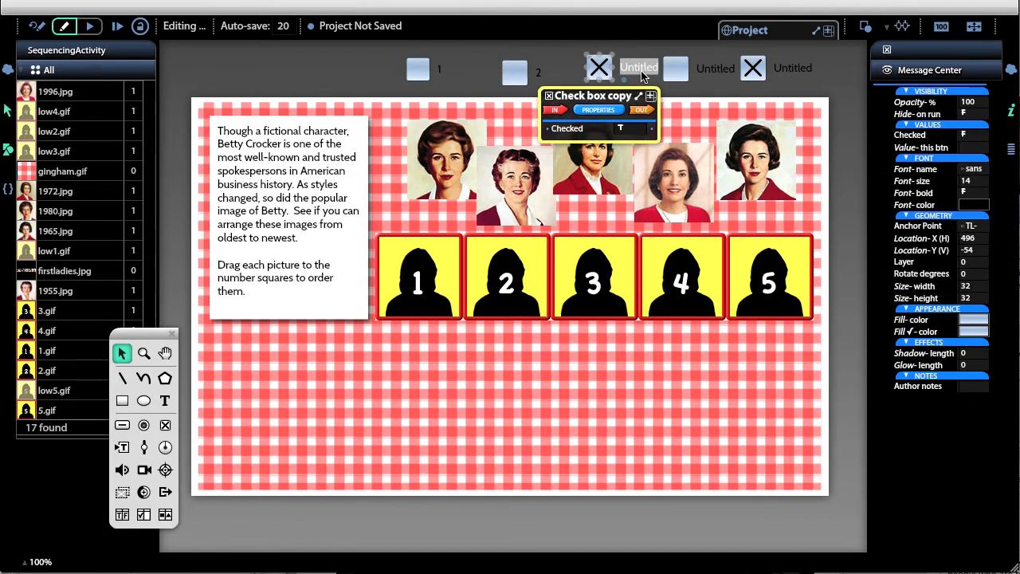
text(3)
click(714, 73)
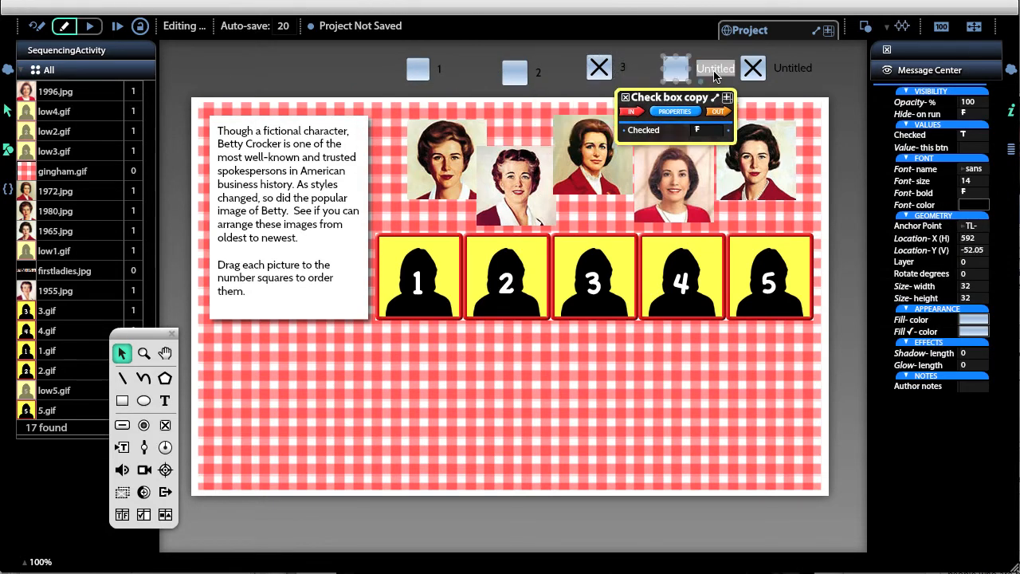
text(4)
click(791, 73)
text(5)
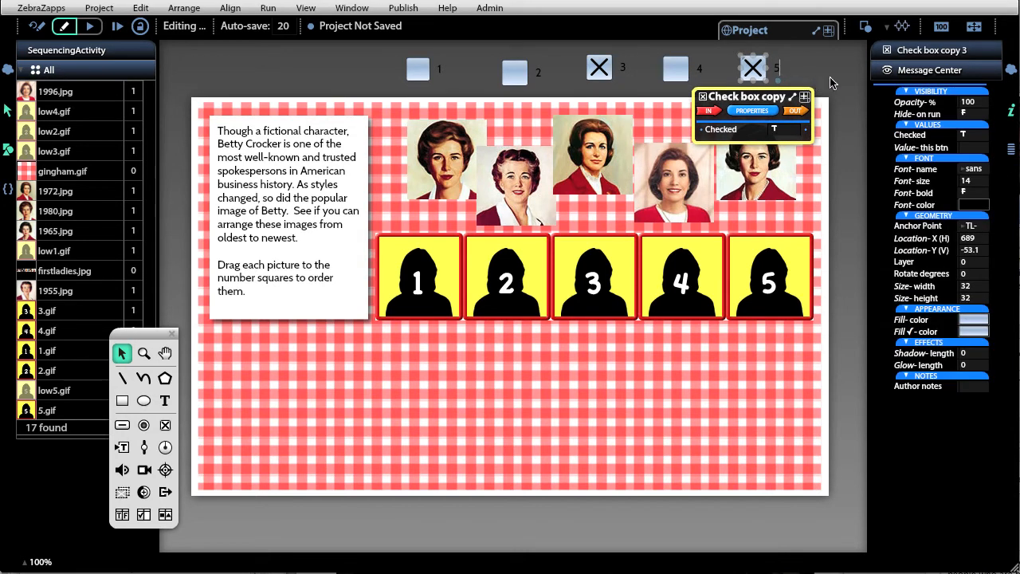
click(828, 81)
Set check boxes 3 and 5 to unchecked.
click(604, 72)
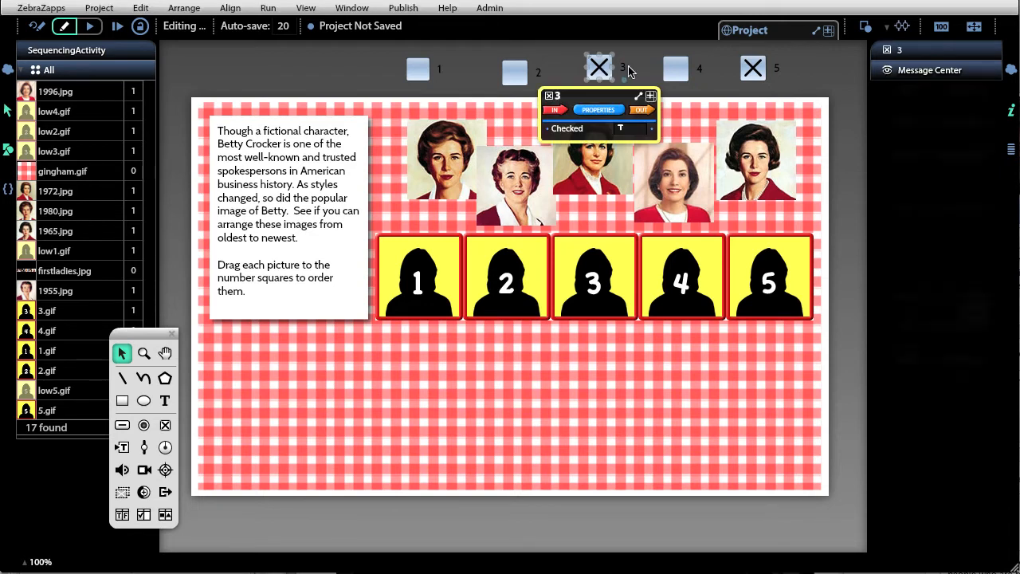
click(752, 71)
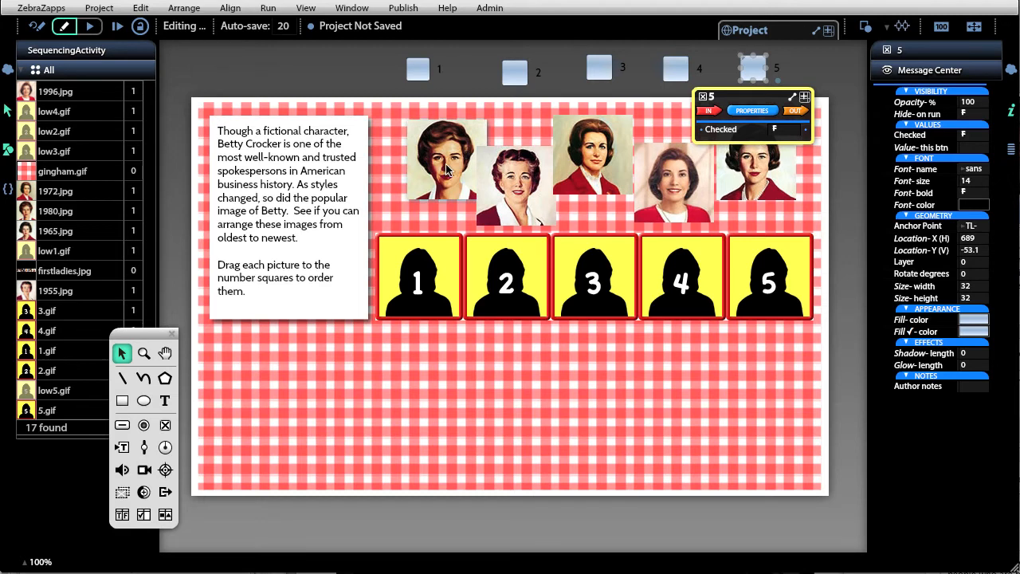
Connect the 1955.jpg portrait's Dropped on 1.gif event to a new Check input on check box 1.
click(521, 196)
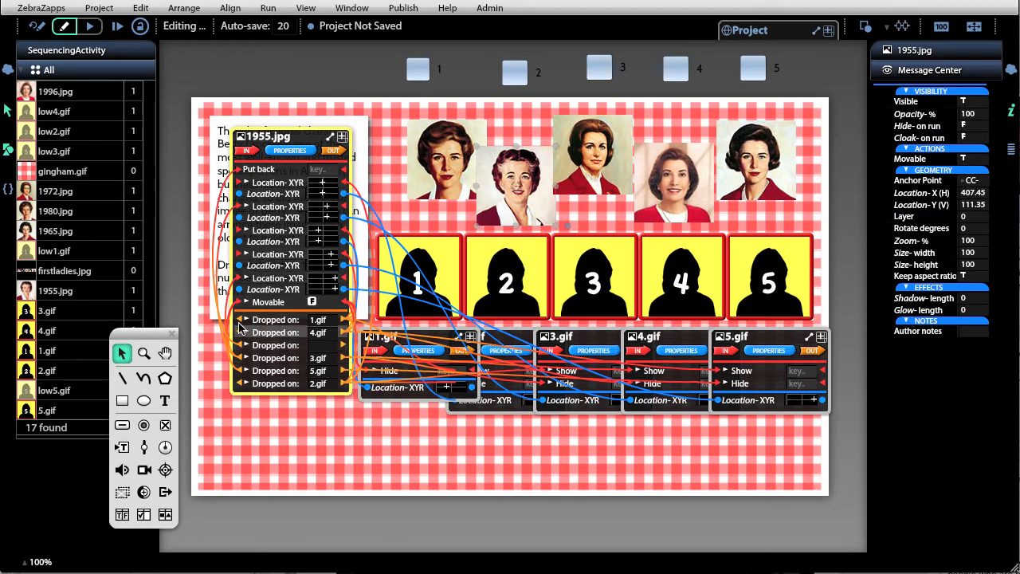
drag(239, 319, 416, 72)
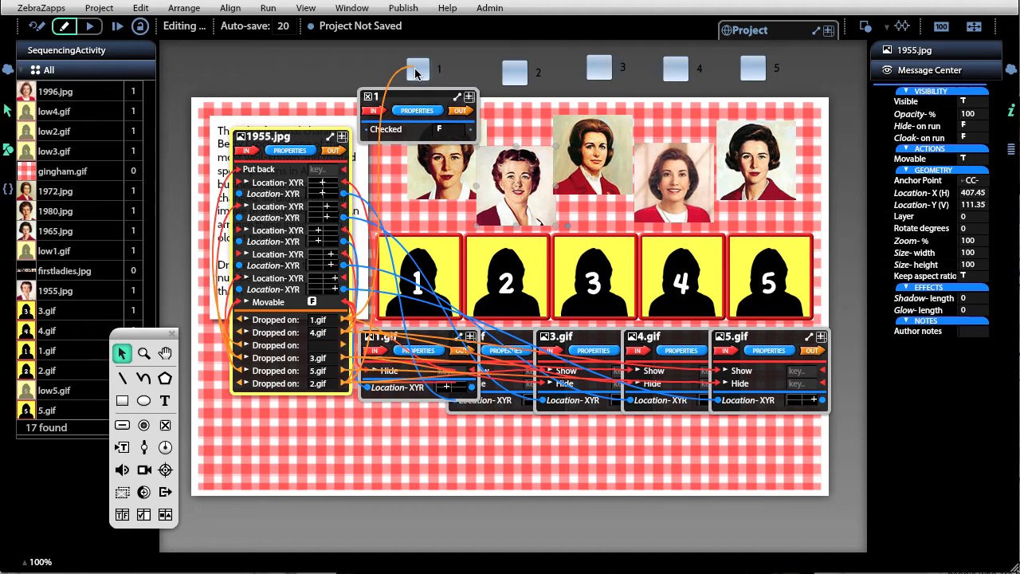
click(375, 110)
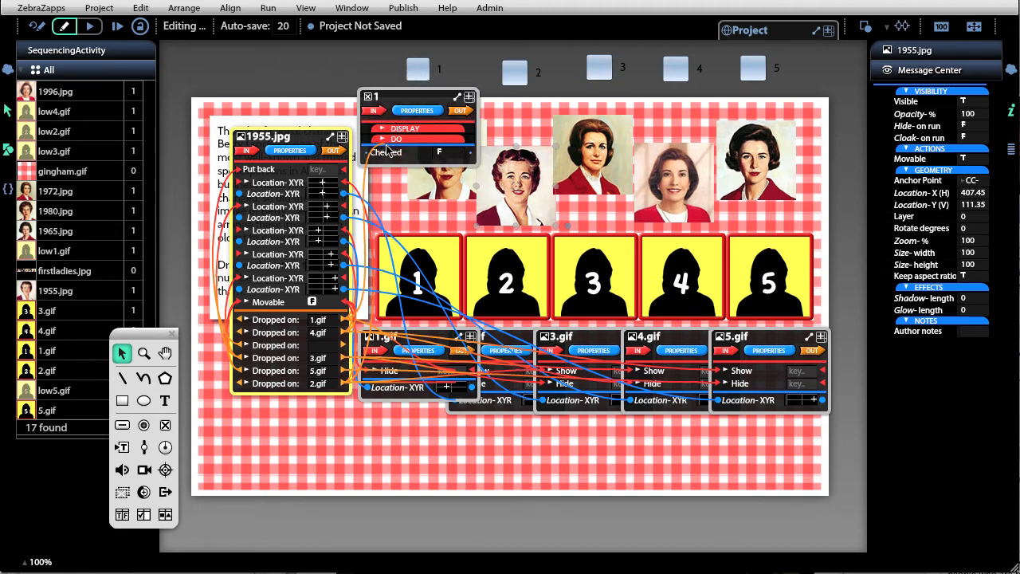
click(388, 140)
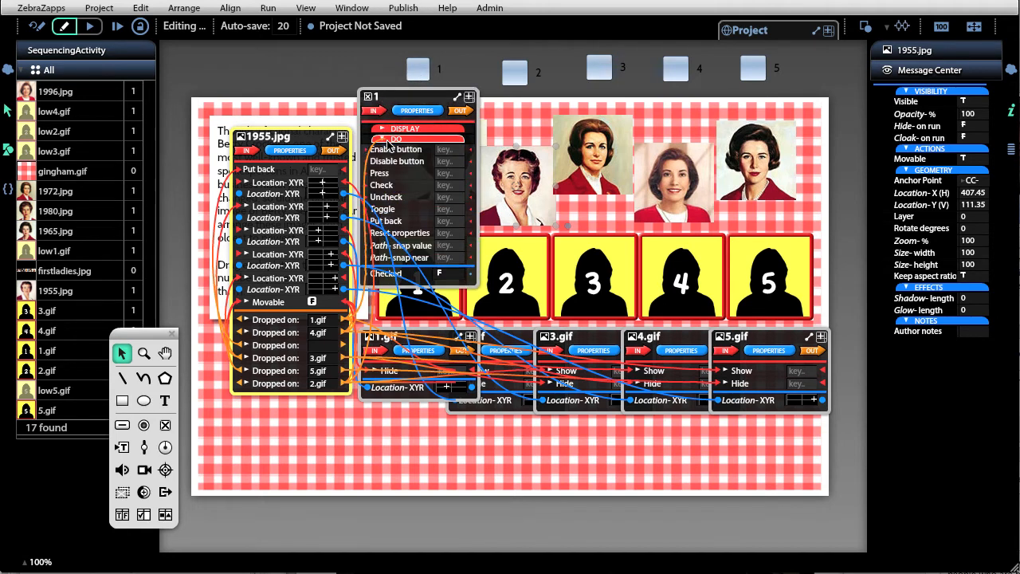
click(381, 187)
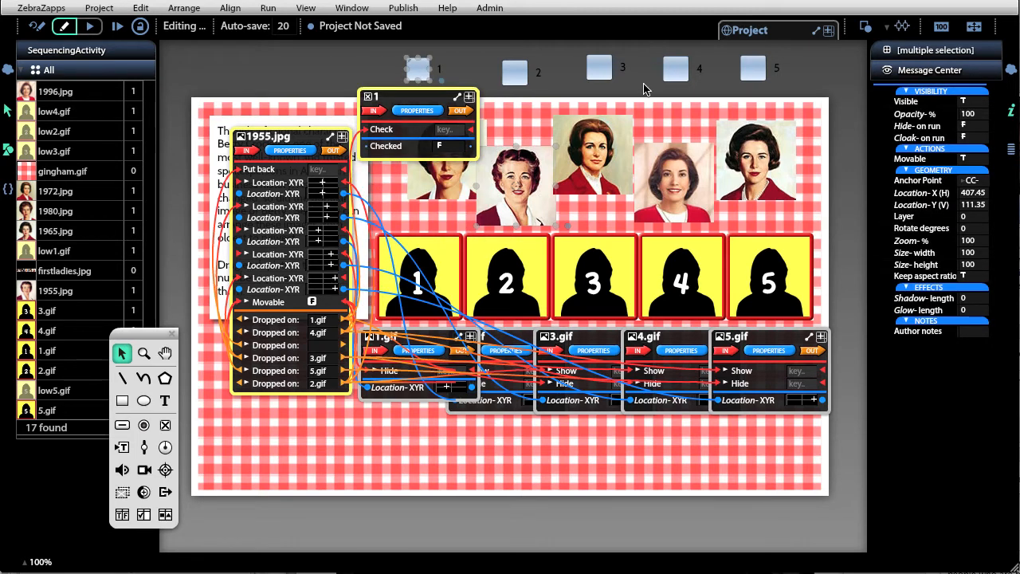
Connect the 1965.jpg portrait's Dropped on 2.gif event to Check on check box 2, and 1972.jpg's Dropped on 3.gif event to Check on check box 3.
click(770, 162)
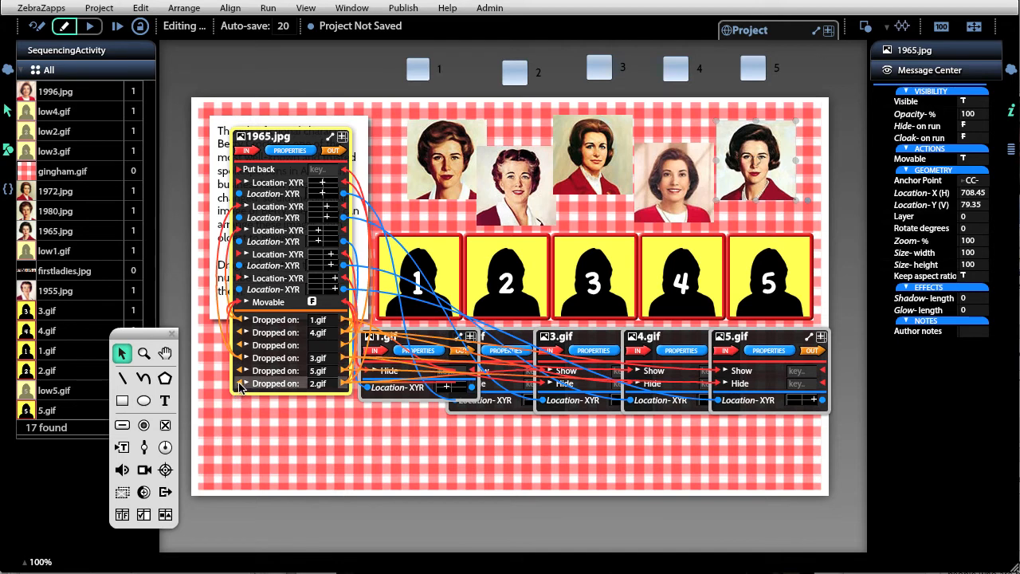
drag(243, 385, 478, 191)
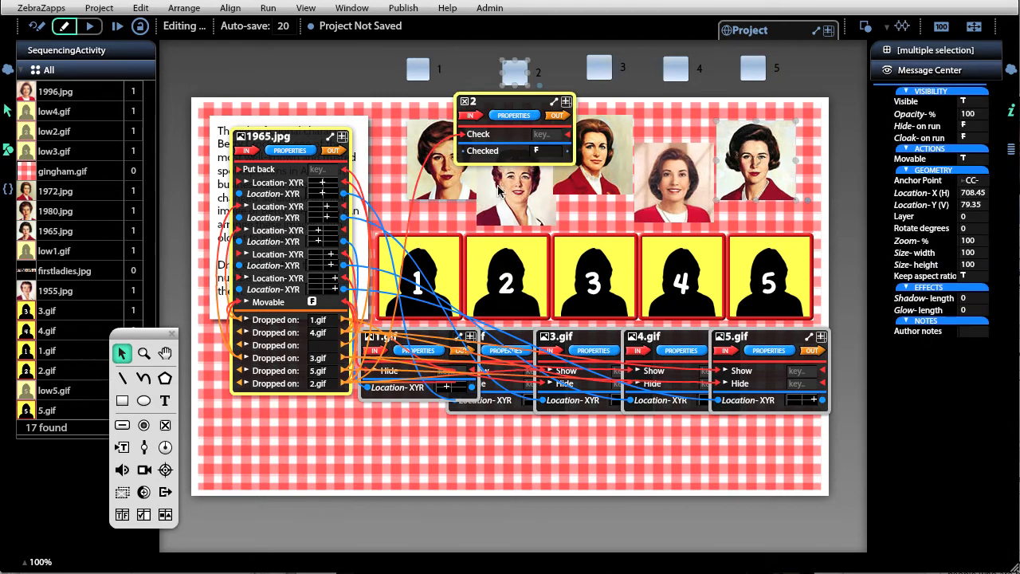
click(594, 164)
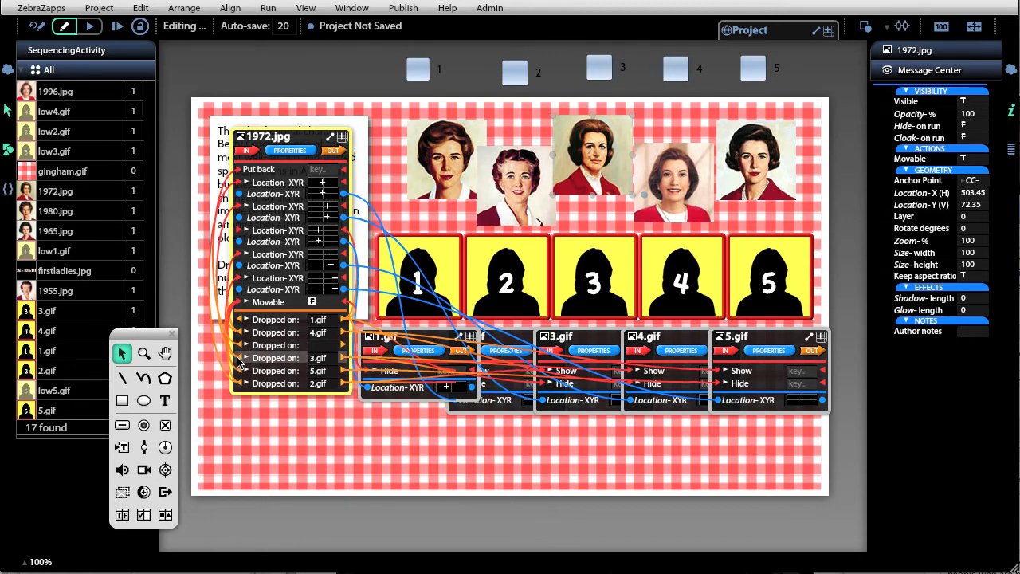
drag(221, 259, 562, 188)
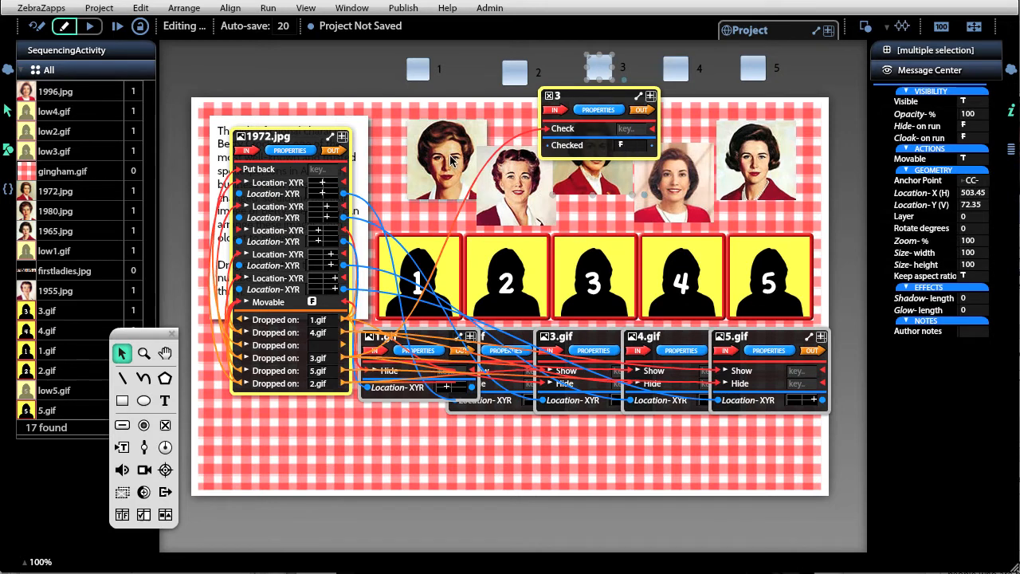
Connect the 1980.jpg portrait's Dropped on 4.gif event to Check on check box 4, and 1996.jpg's Dropped on 5.gif event to Check on check box 5.
click(514, 203)
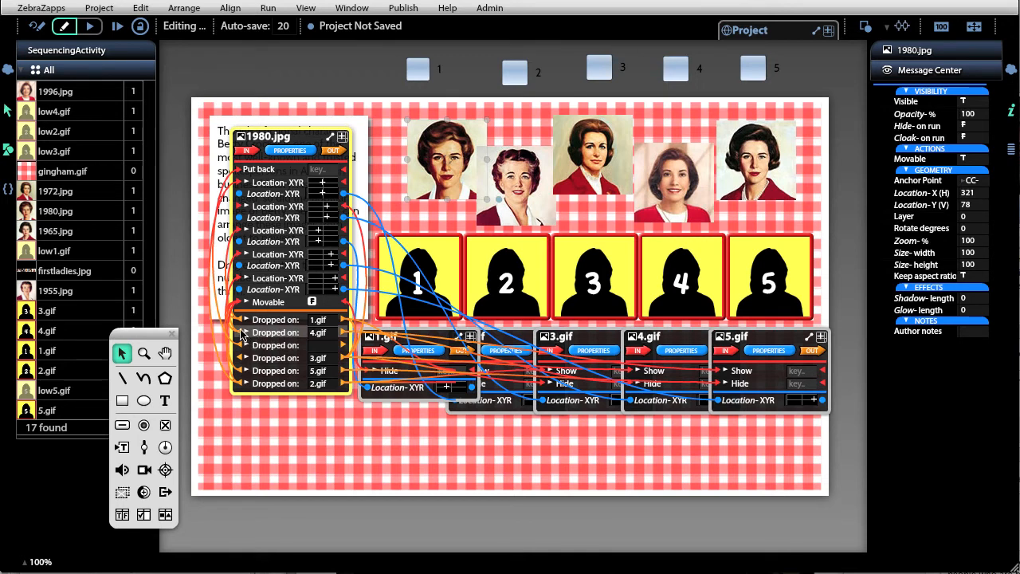
drag(240, 344, 634, 189)
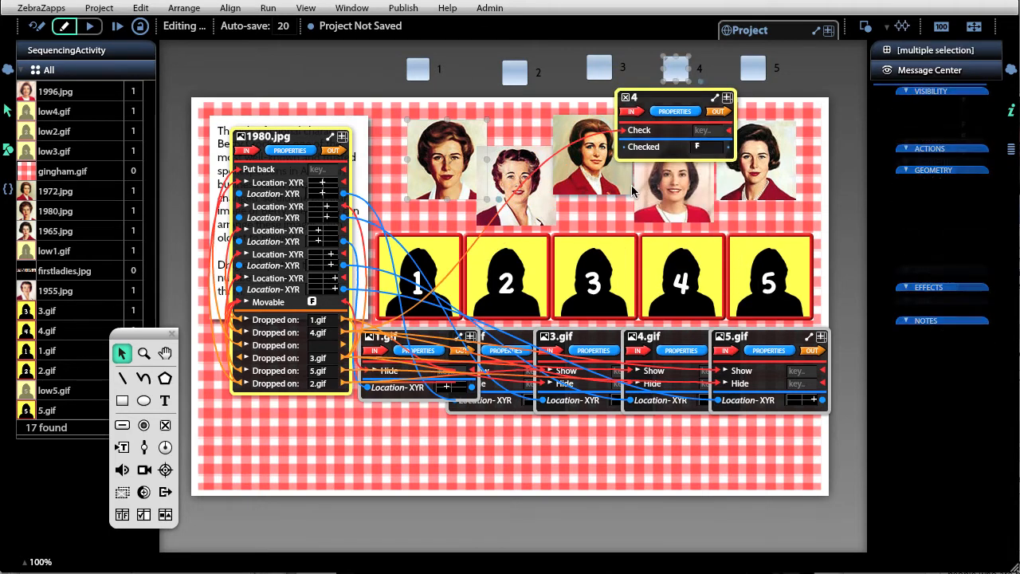
click(689, 211)
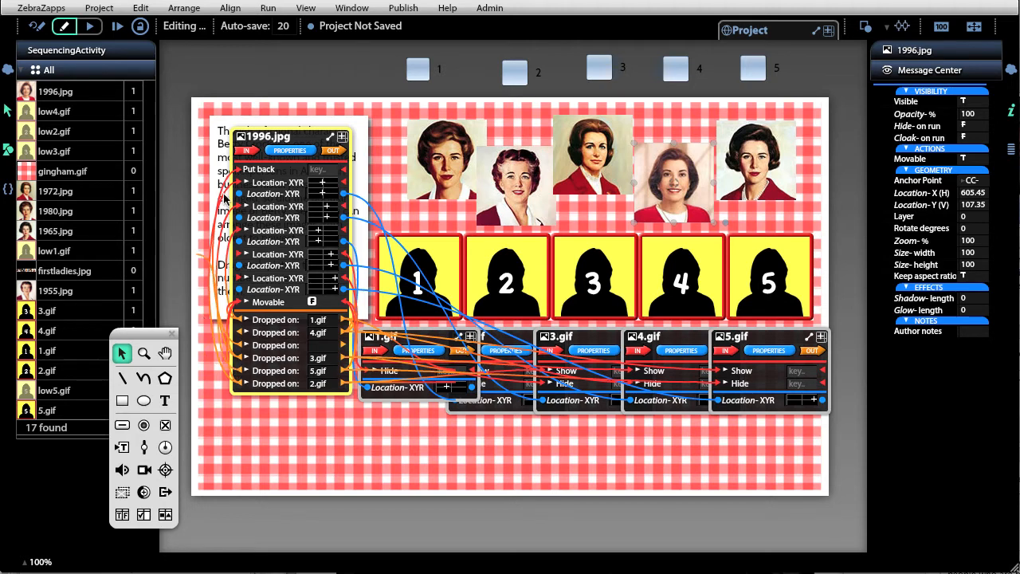
drag(241, 376, 712, 188)
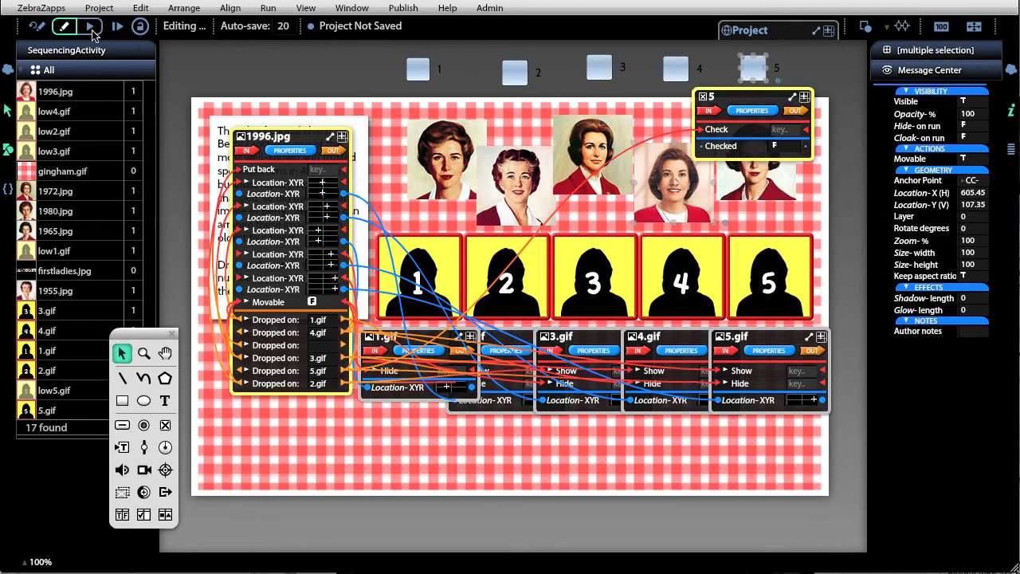
Test-run the activity, placing 1955, 1972, 1965, 1980 and 1996 on squares 1 to 5 with two portraits swapped, and return to editing.
click(91, 27)
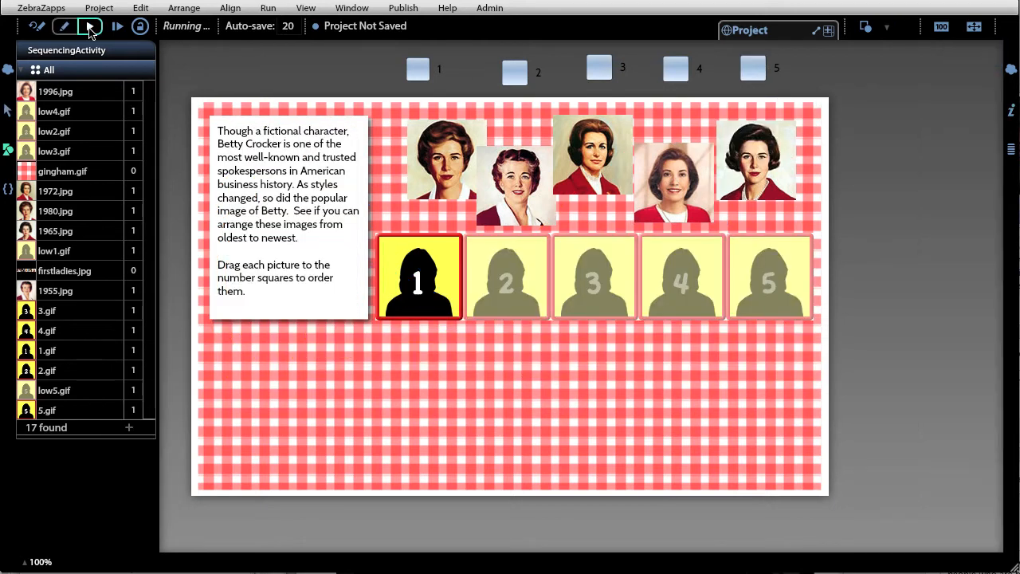
click(503, 200)
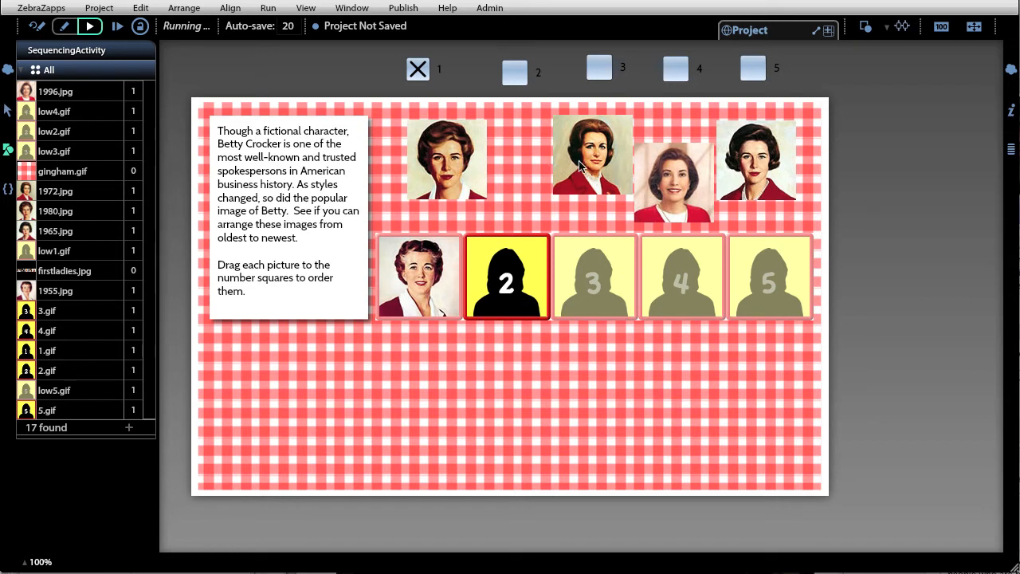
drag(587, 164, 502, 277)
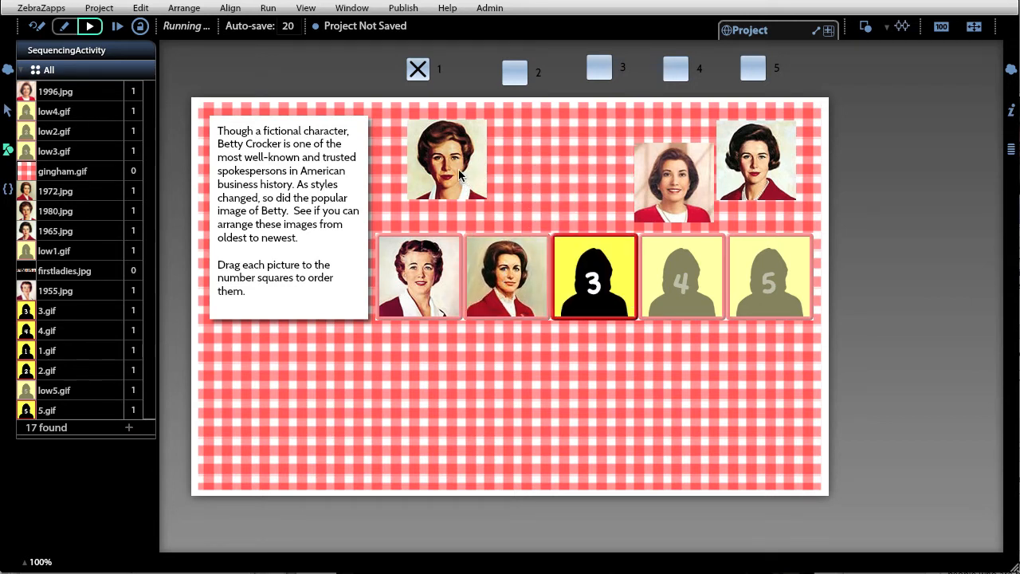
drag(749, 164, 582, 297)
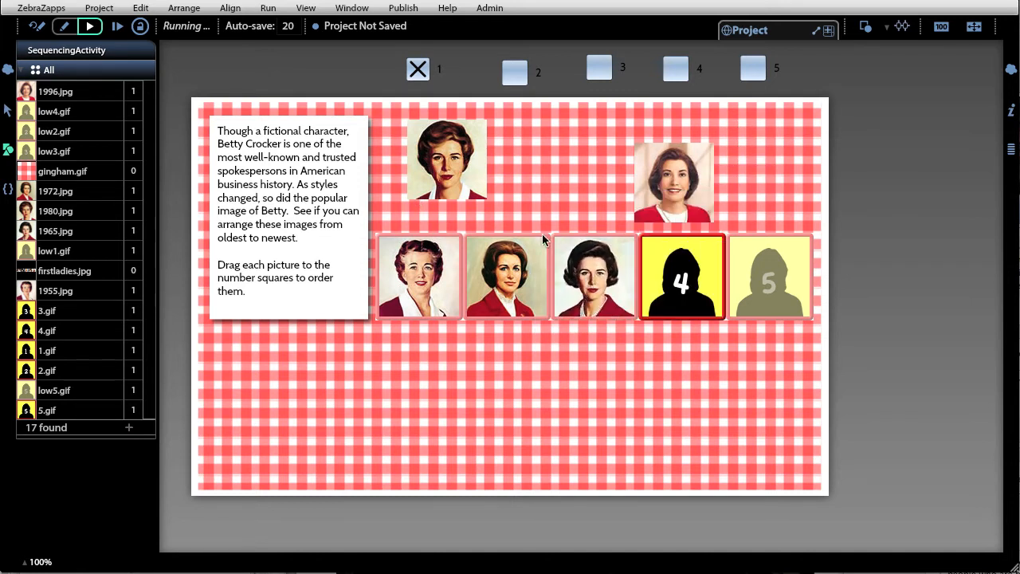
drag(437, 174, 663, 275)
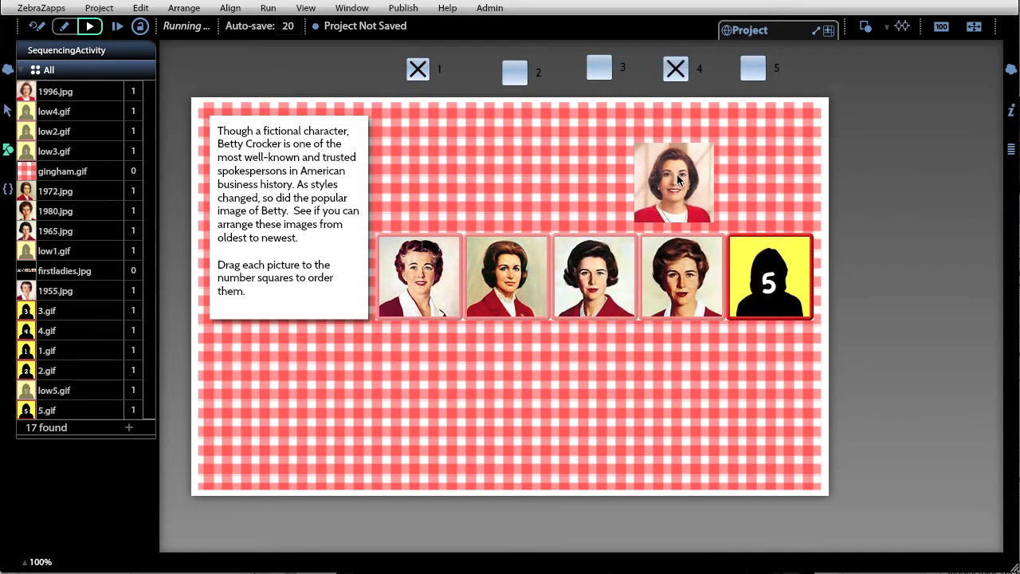
drag(677, 180, 803, 311)
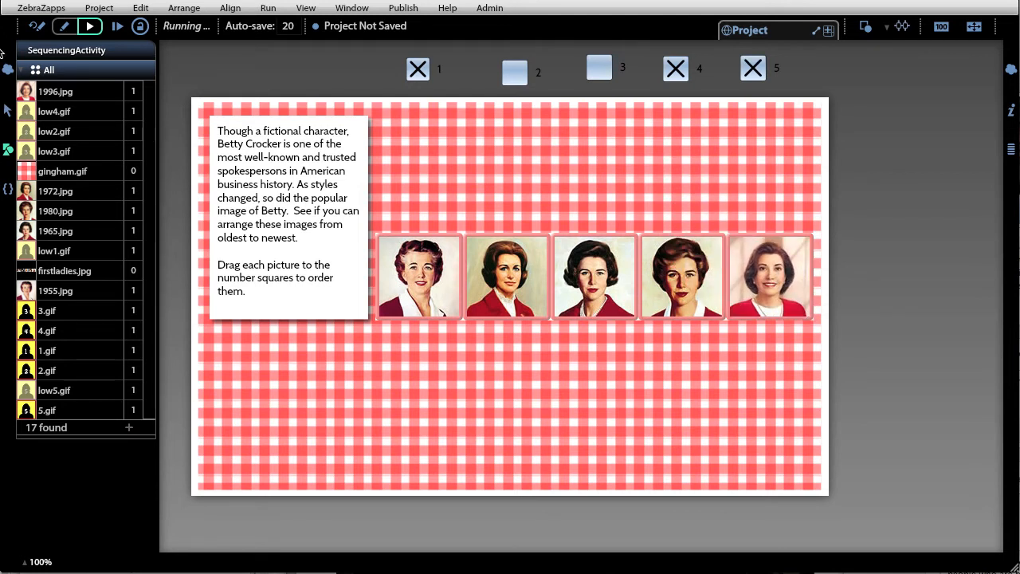
click(35, 27)
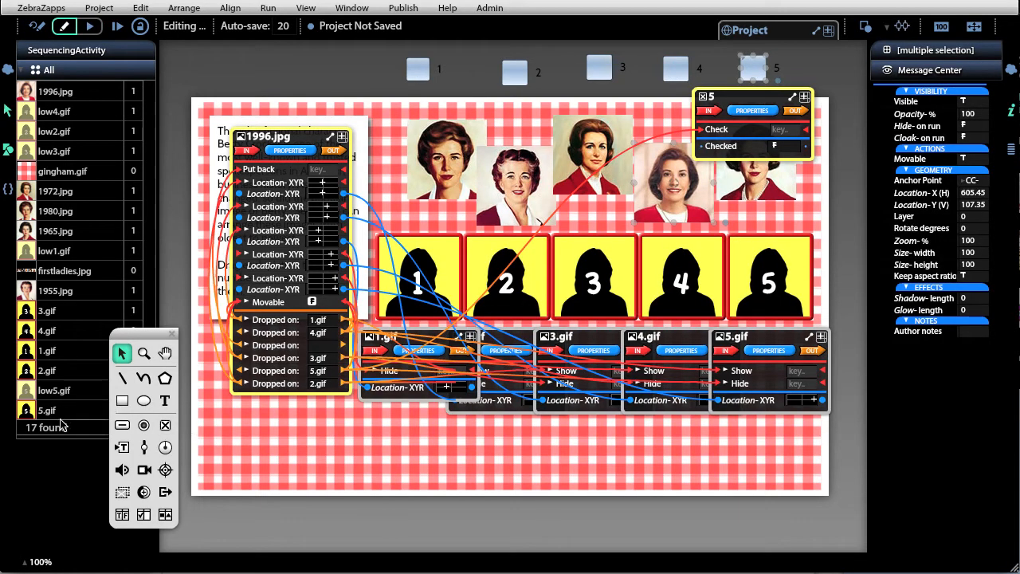
Add an answer table to the stage and place it just below the numbered squares.
click(143, 516)
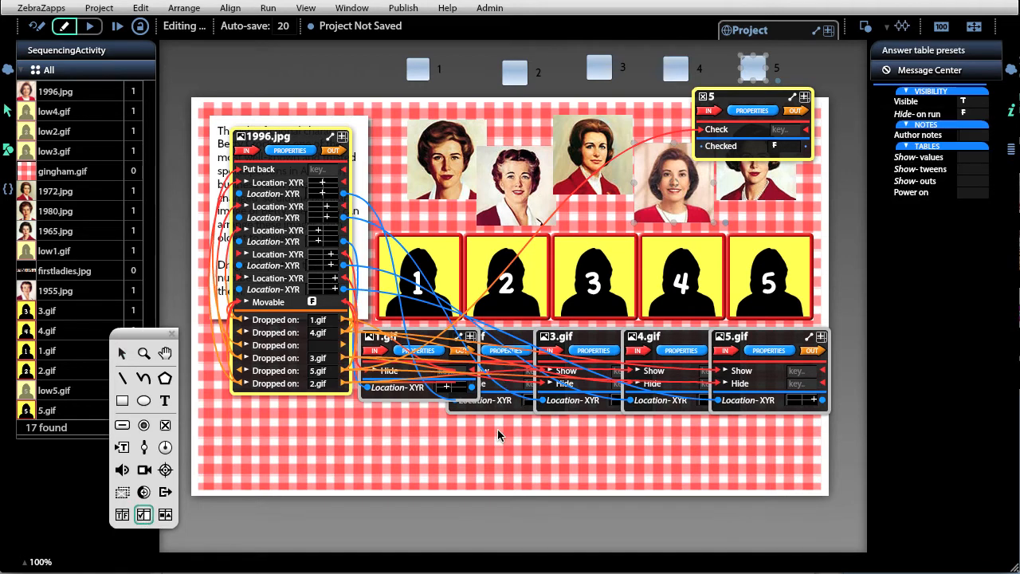
click(570, 476)
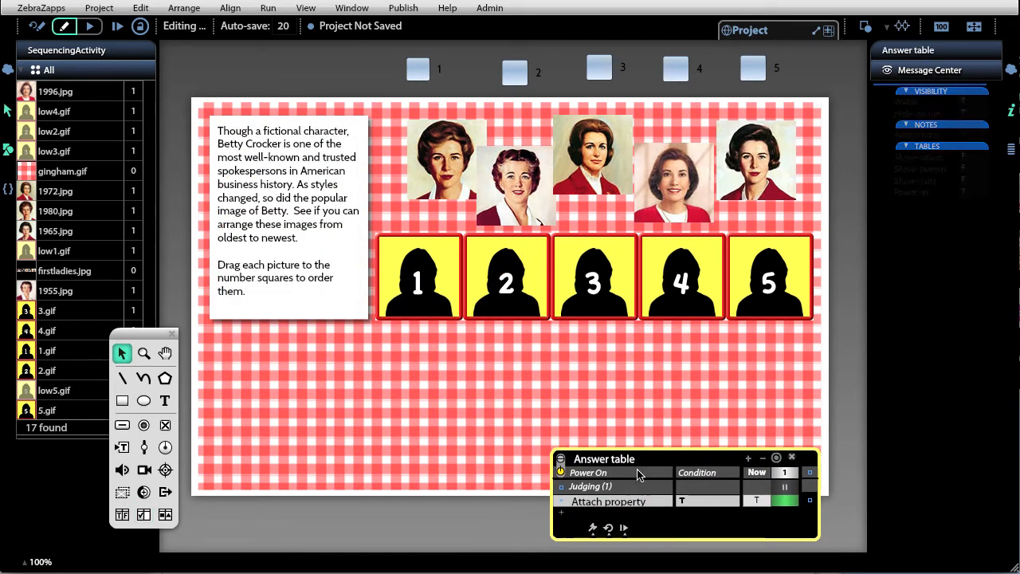
drag(635, 459, 515, 343)
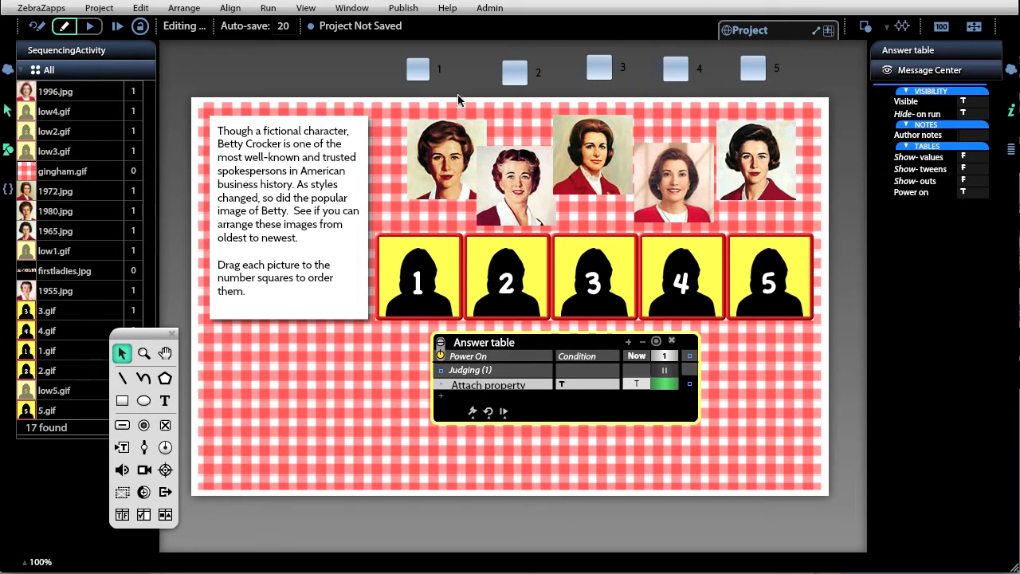
Attach the Checked property of check boxes 1 to 5, in order, as five rows of the answer table.
click(416, 76)
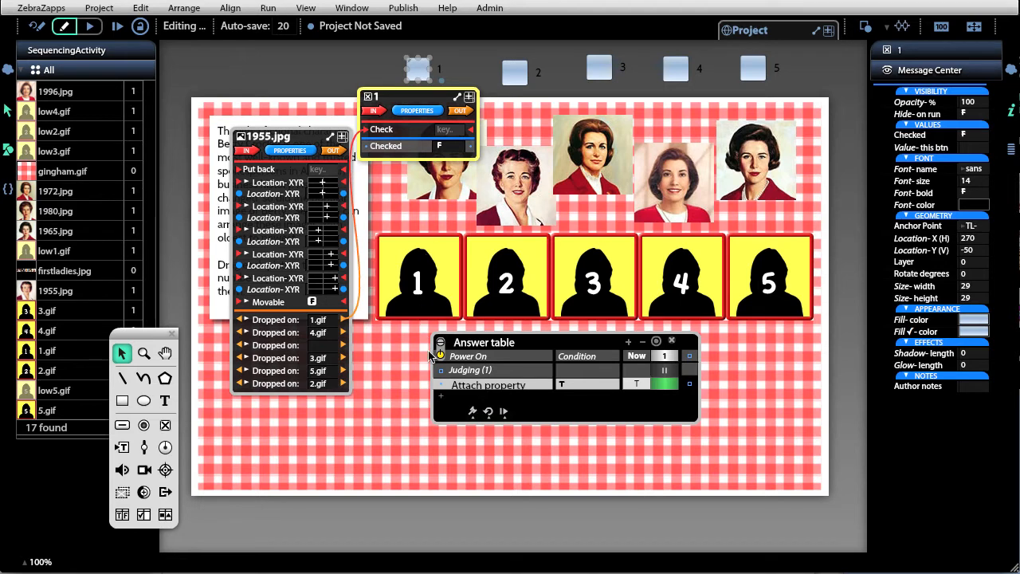
click(445, 388)
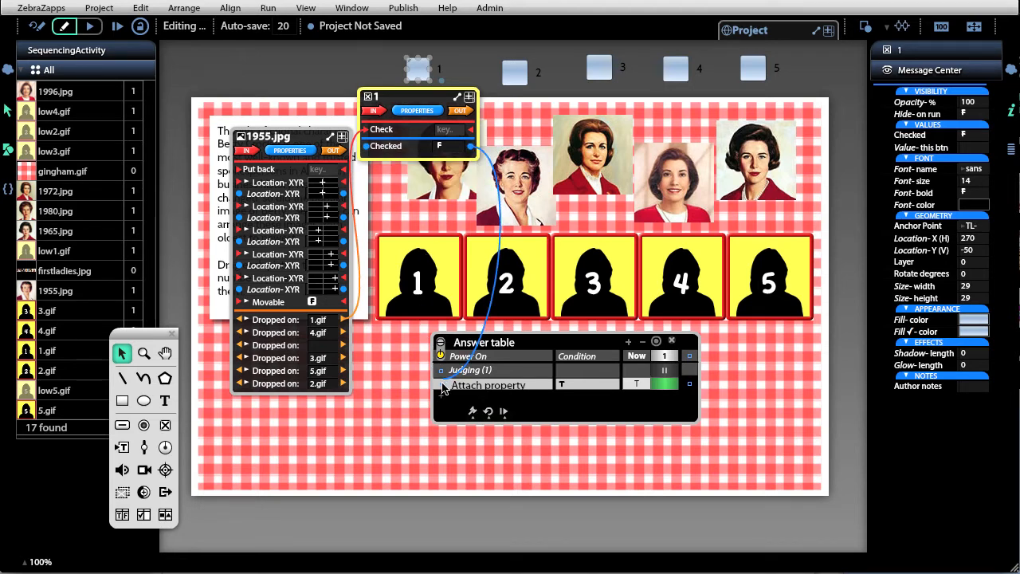
click(442, 384)
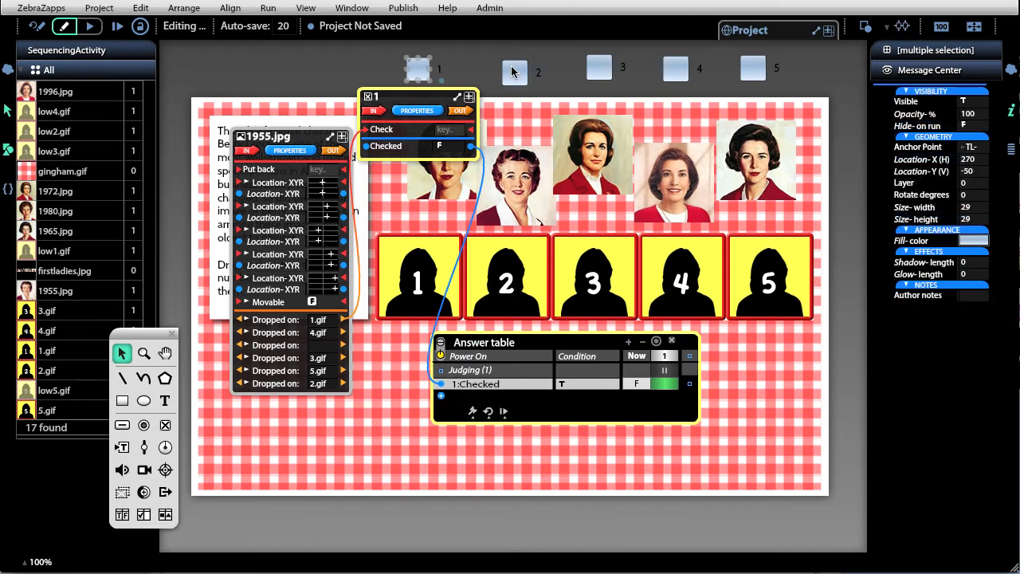
click(512, 72)
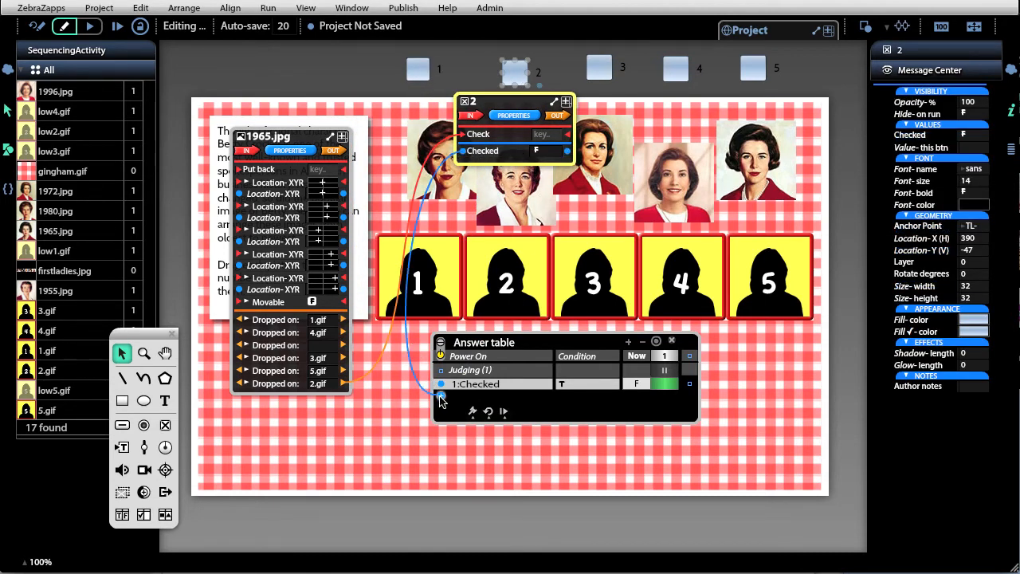
click(438, 397)
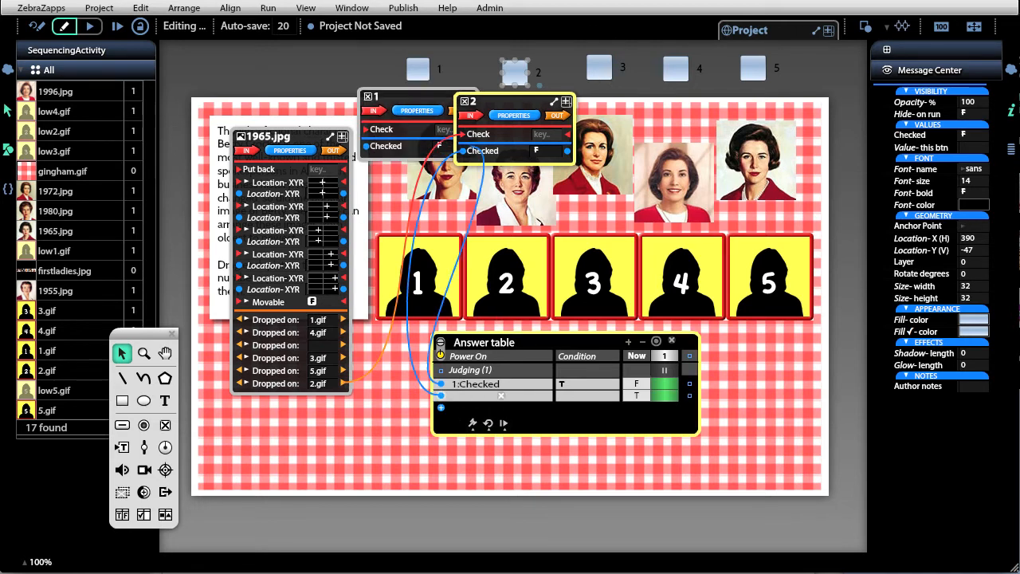
click(598, 70)
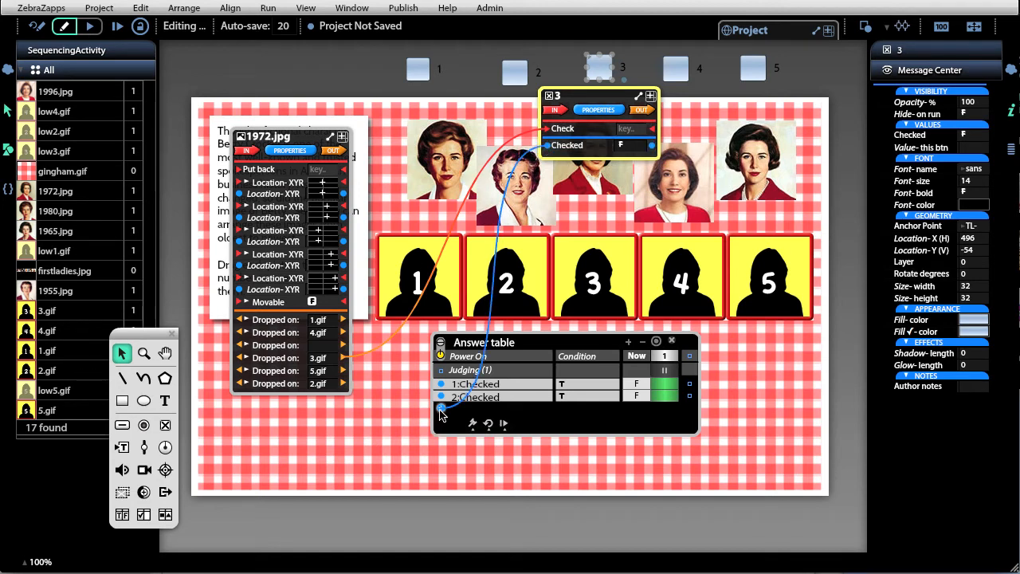
click(441, 409)
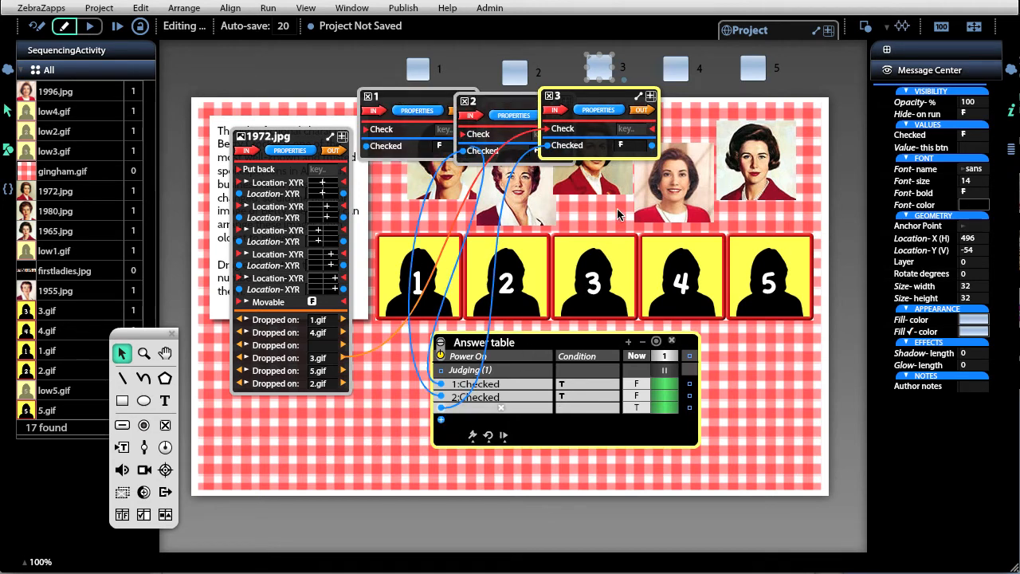
click(675, 70)
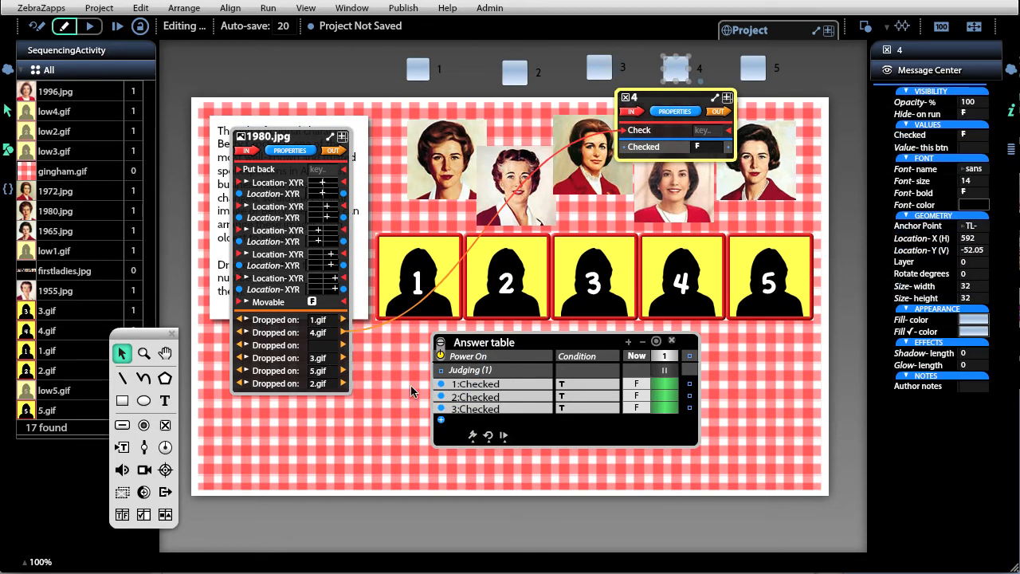
click(440, 419)
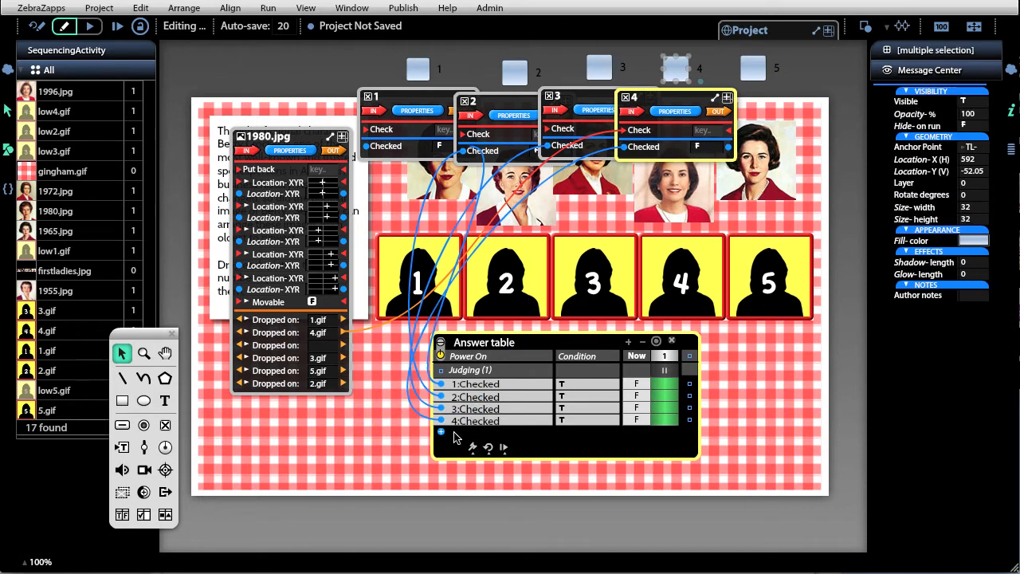
click(761, 75)
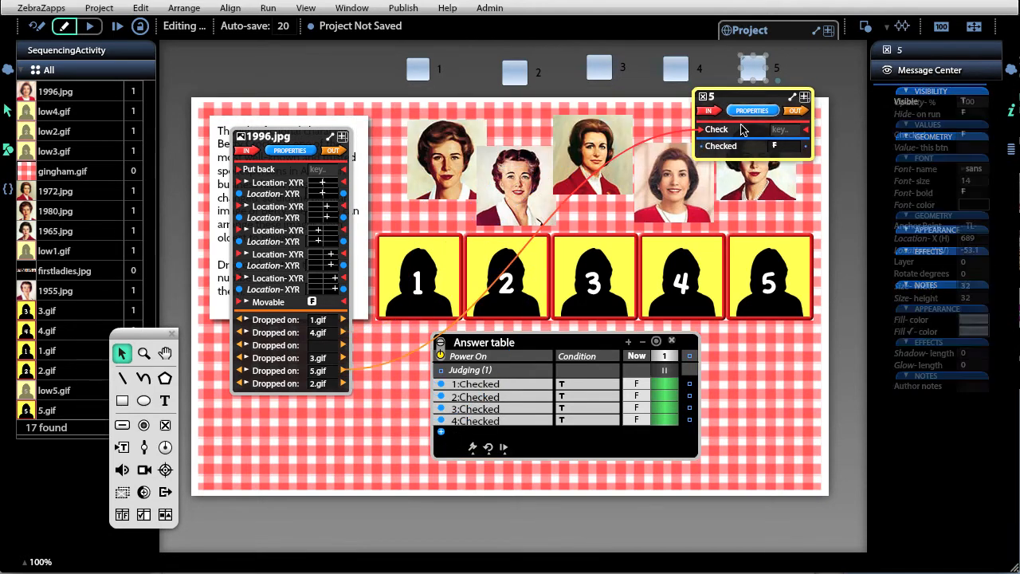
drag(701, 153, 445, 440)
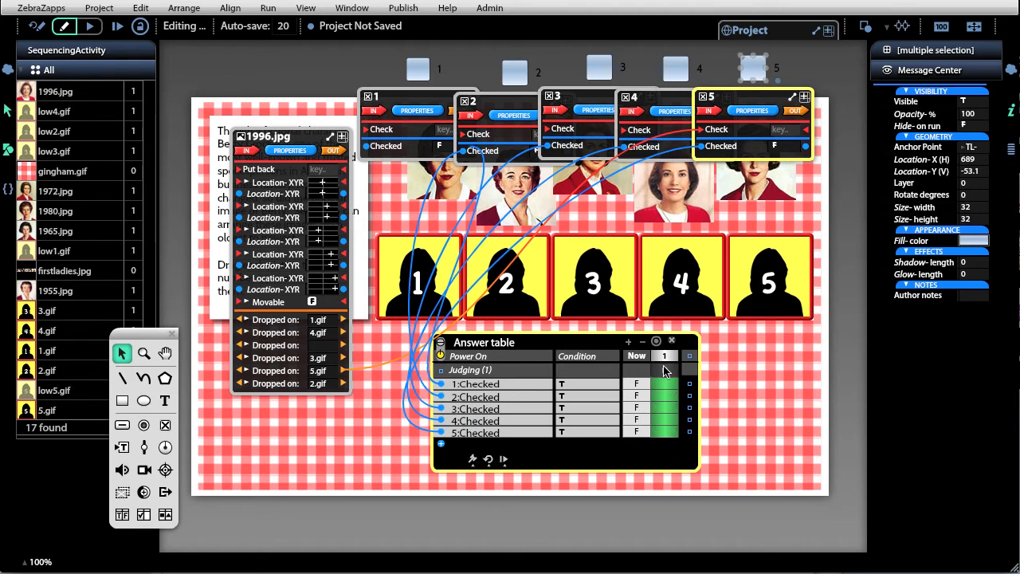
Set all five Checked rows in answer column 1 to the check mark, so each condition must be met.
click(675, 384)
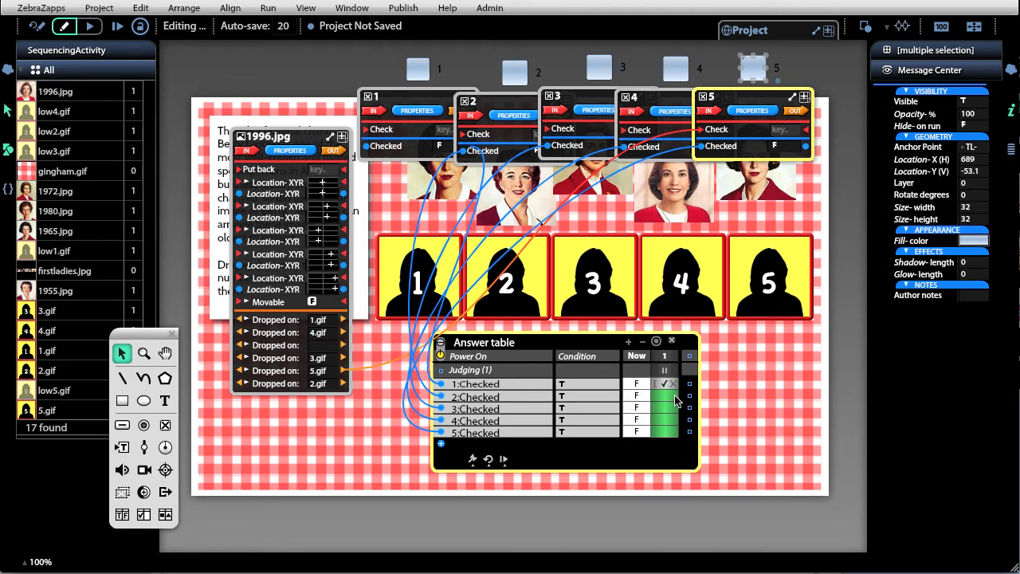
click(673, 409)
click(673, 420)
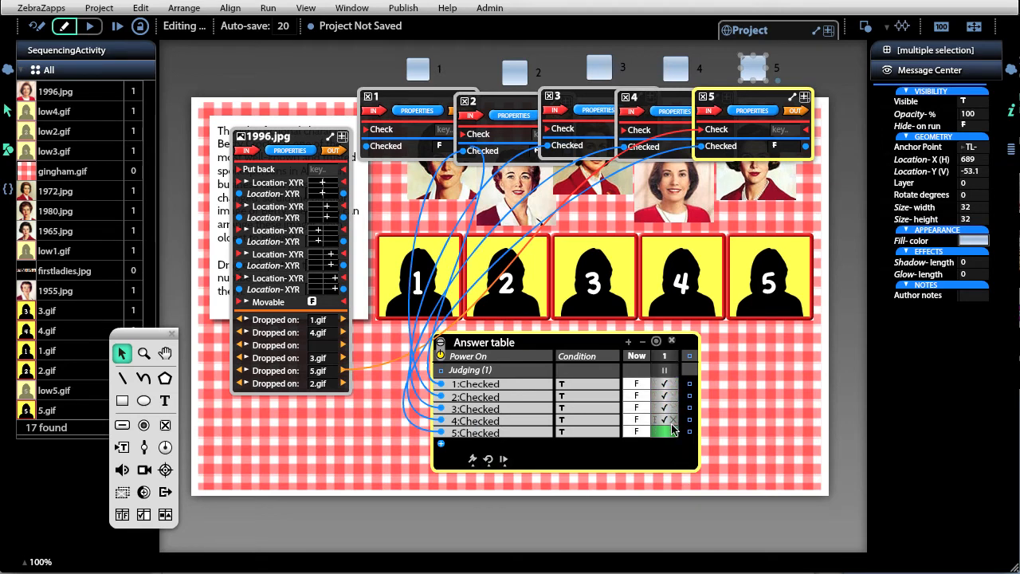
click(674, 432)
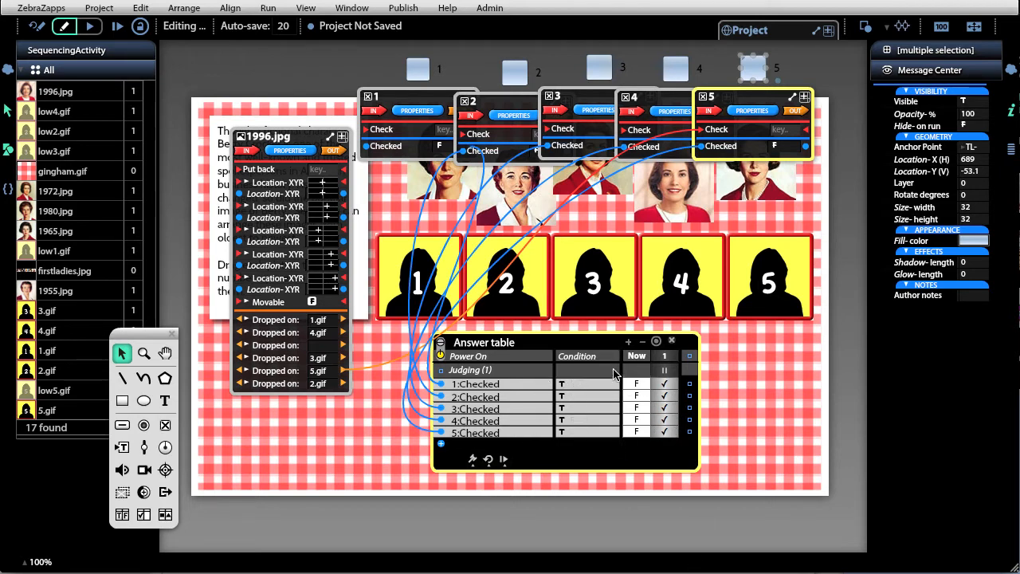
Add a second answer column to the answer table and select only the table.
click(628, 341)
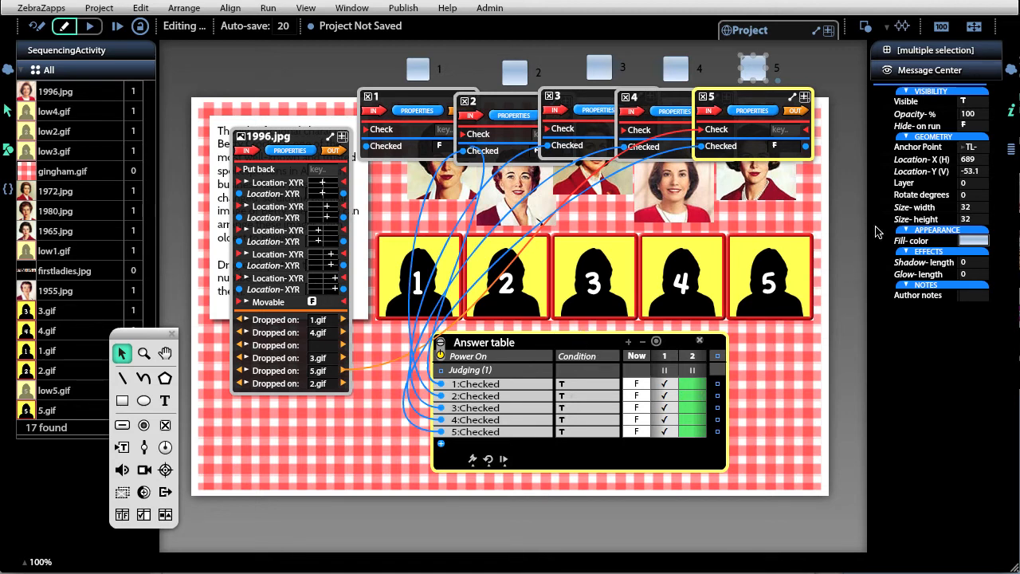
click(704, 391)
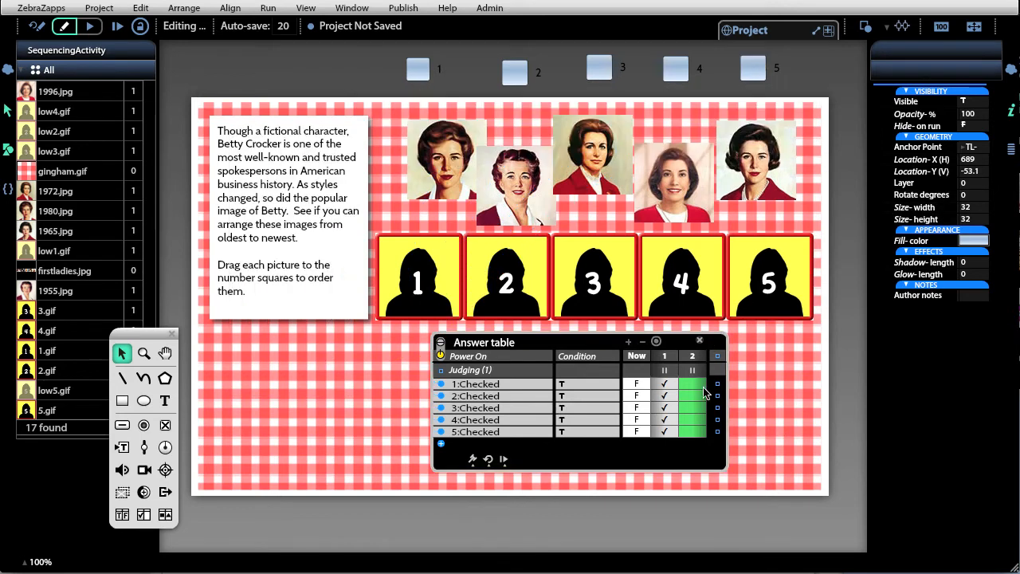
click(599, 351)
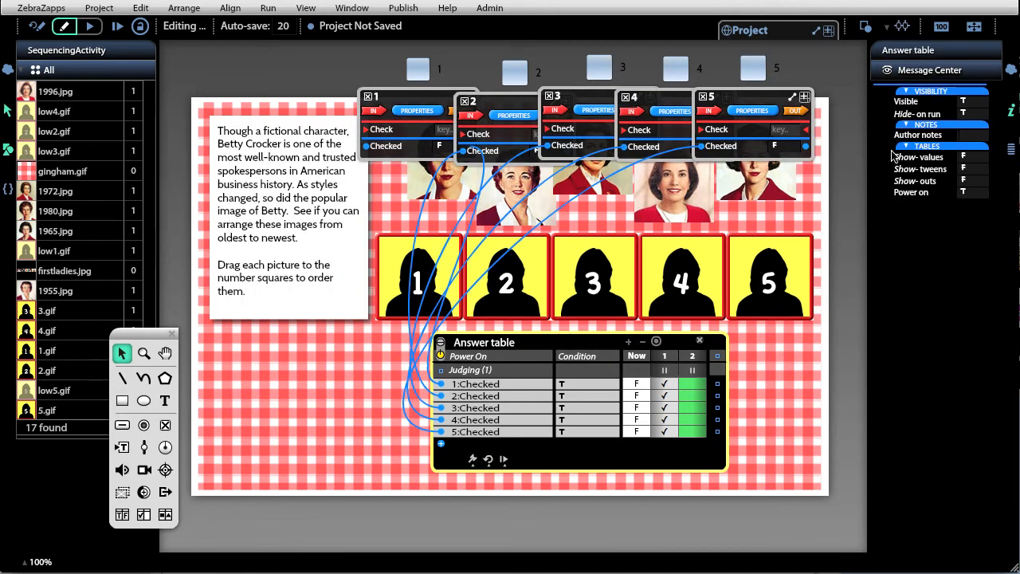
Turn on the Show-values option for the answer table.
mouse_move(976, 158)
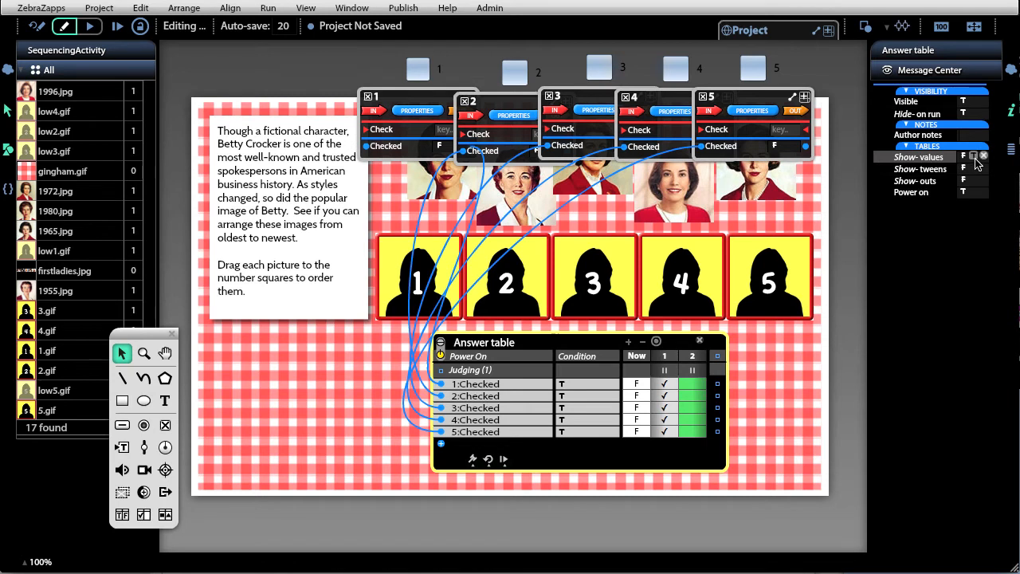
click(974, 157)
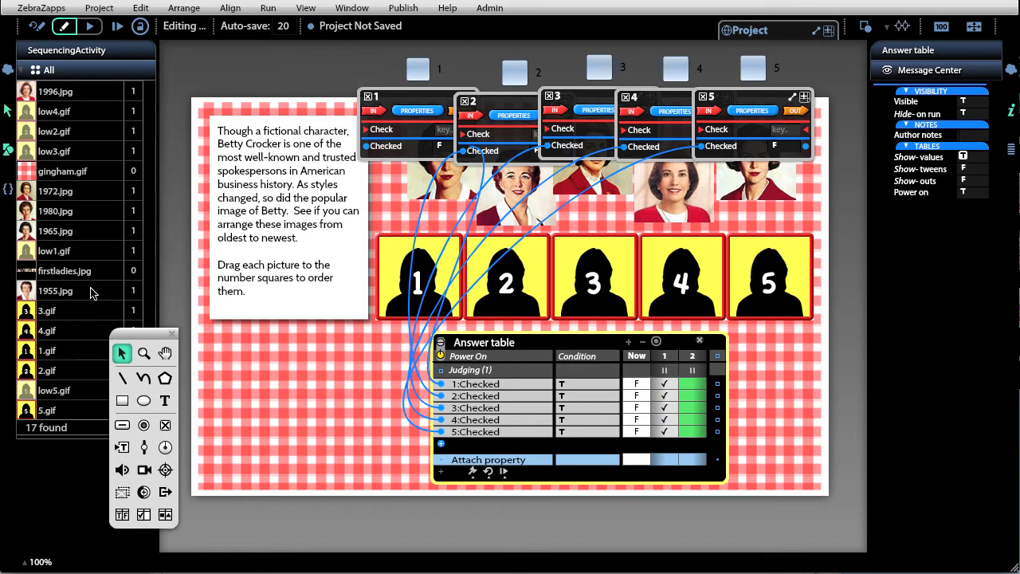
Add a text object reading "Feedback goes here" below the instruction text on the stage.
click(163, 401)
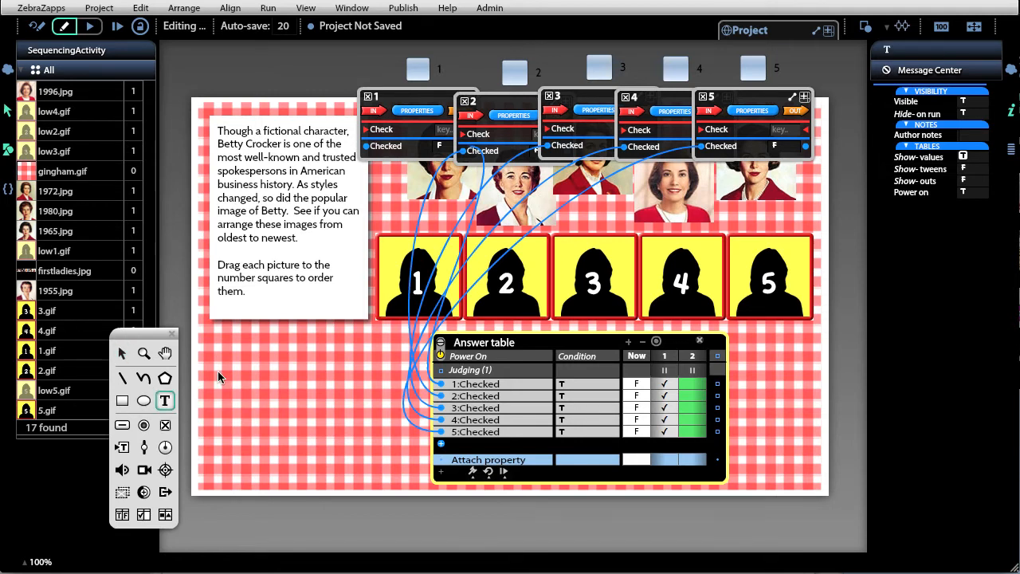
drag(214, 361, 329, 391)
text(Feedback goes here)
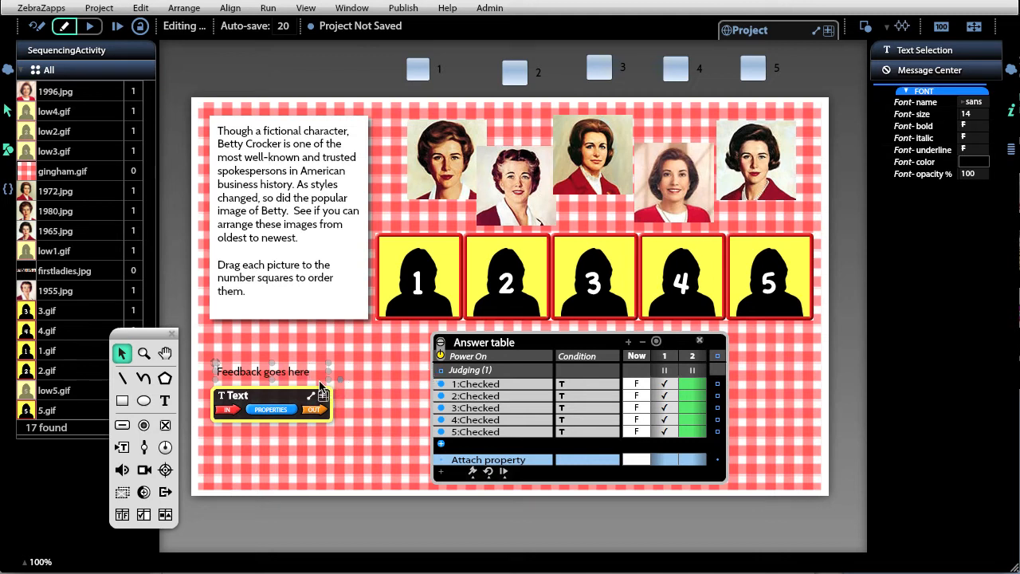
click(291, 448)
Set the feedback text's fill opacity to 100 and its shadow length to 5.
click(275, 381)
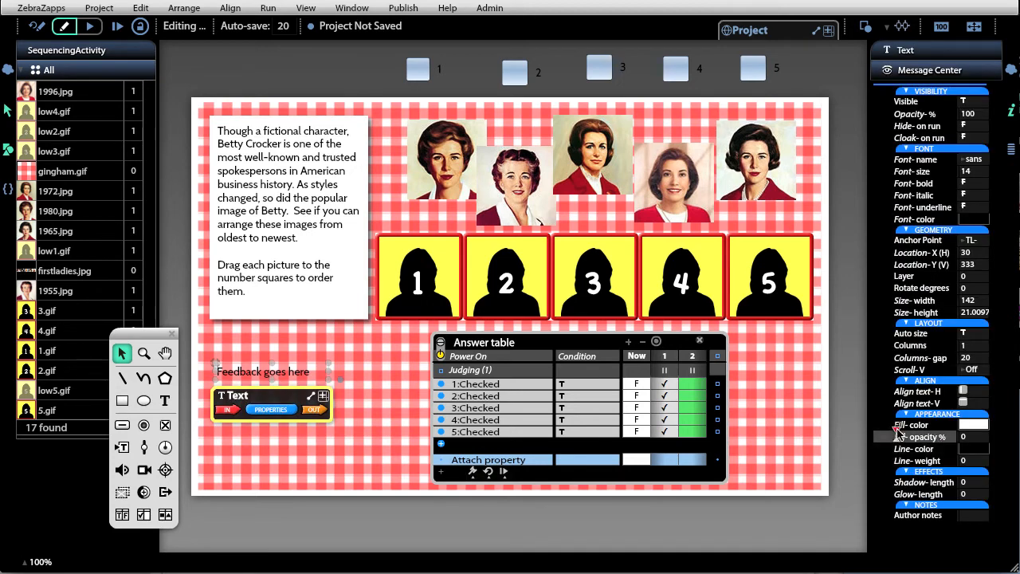
drag(898, 433, 966, 431)
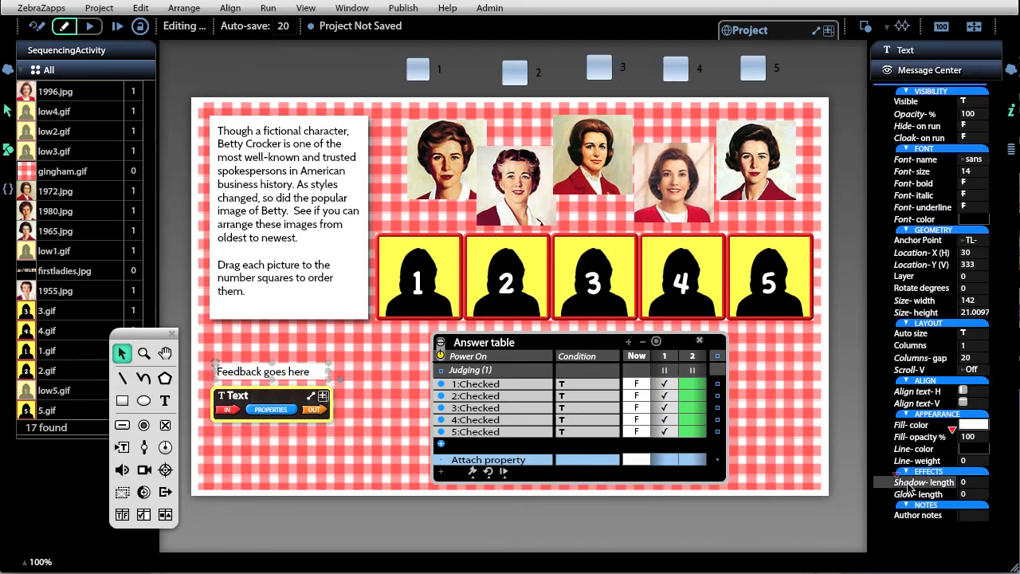
mouse_move(901, 483)
drag(905, 477, 906, 476)
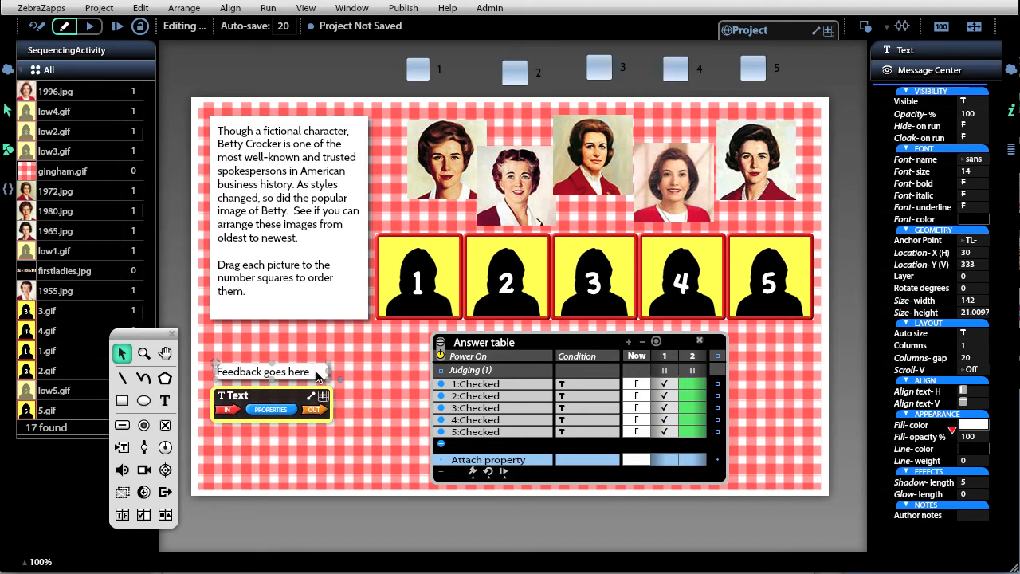
Widen the feedback text box on both sides to about 195, roughly matching the instruction box above.
drag(338, 371, 367, 371)
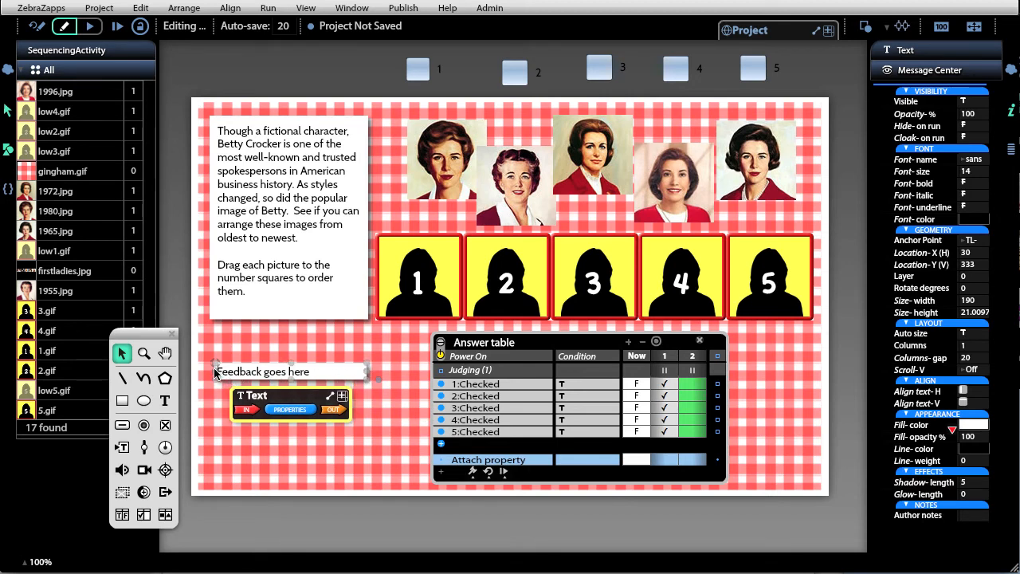
drag(213, 372, 210, 372)
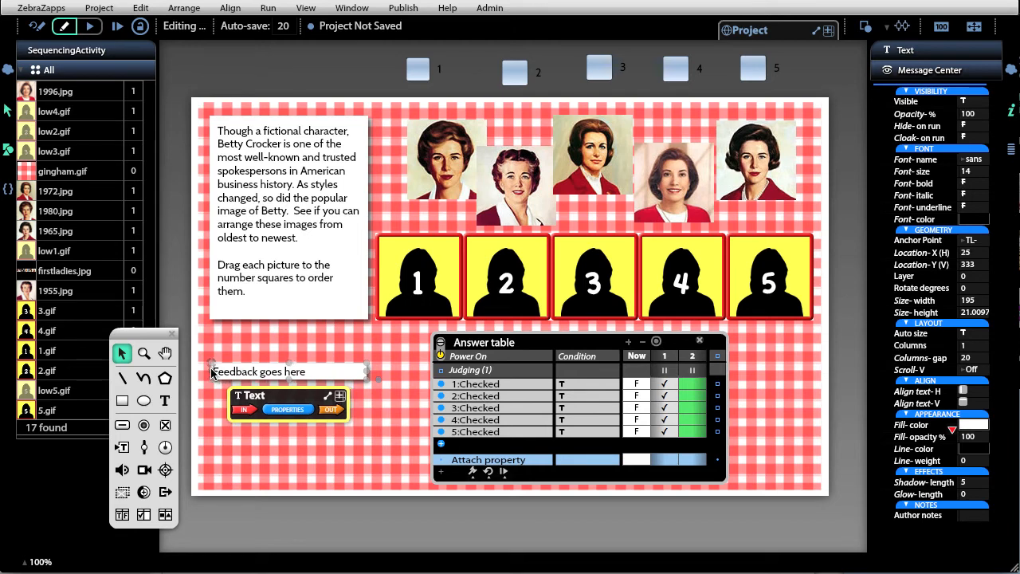
Set all margins of the feedback text to 10 and move the box up closer to the instruction text.
click(287, 409)
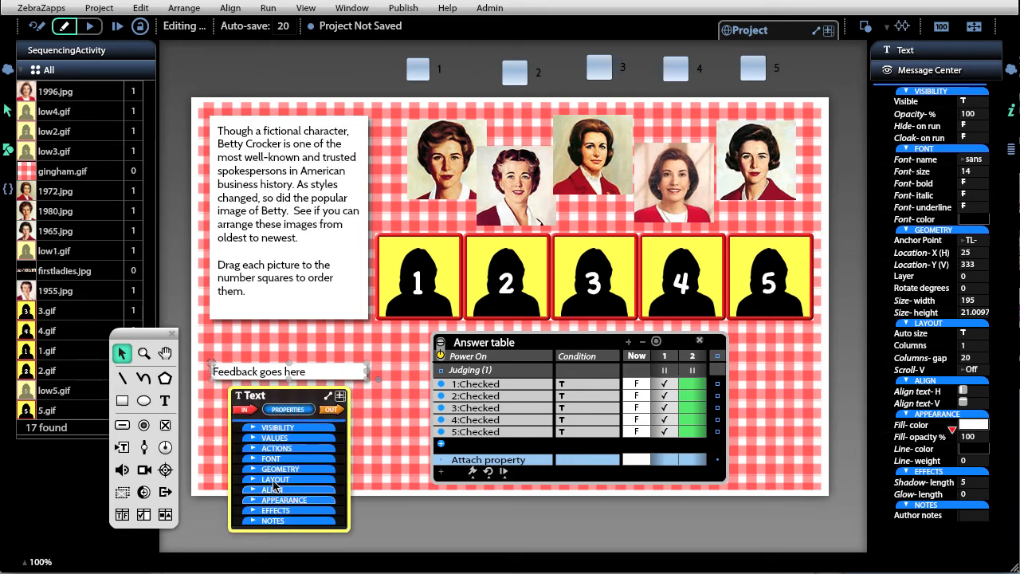
click(274, 480)
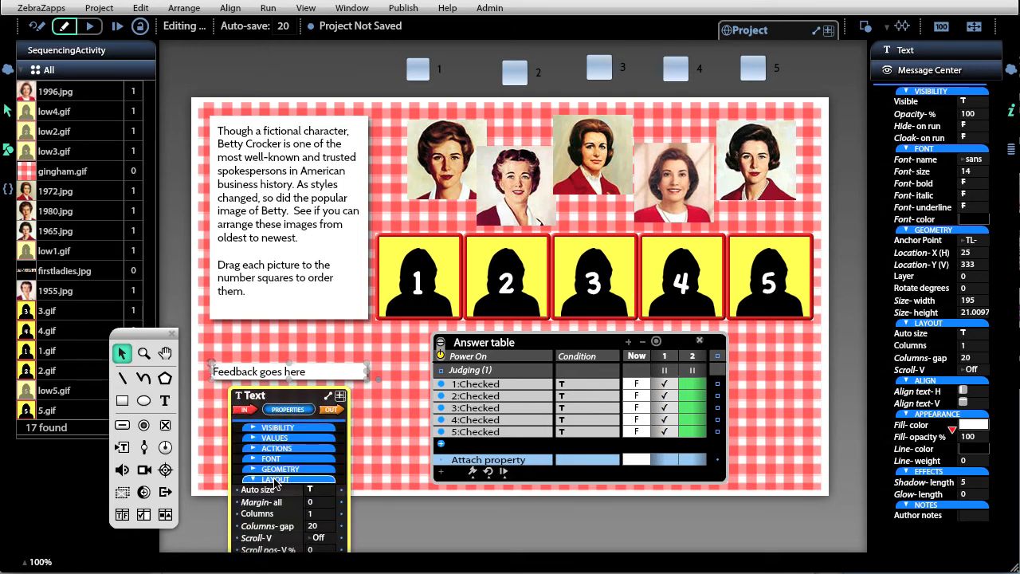
click(310, 503)
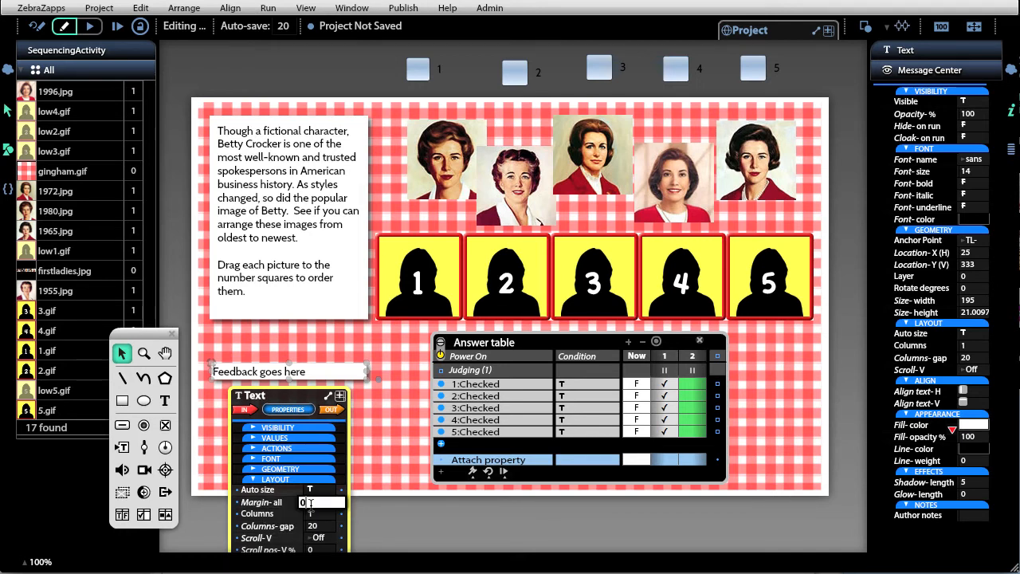
key(Return)
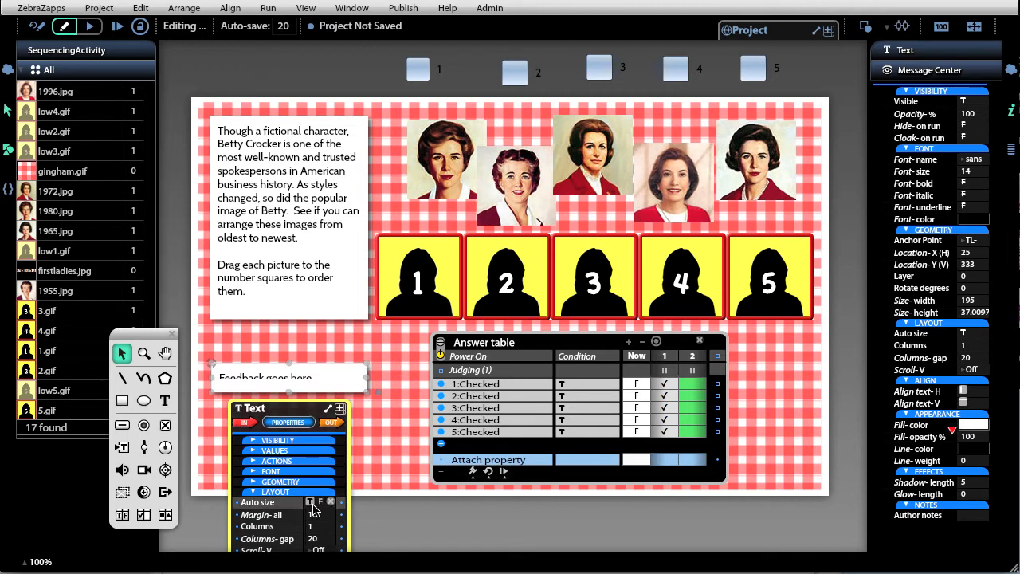
drag(283, 379, 280, 366)
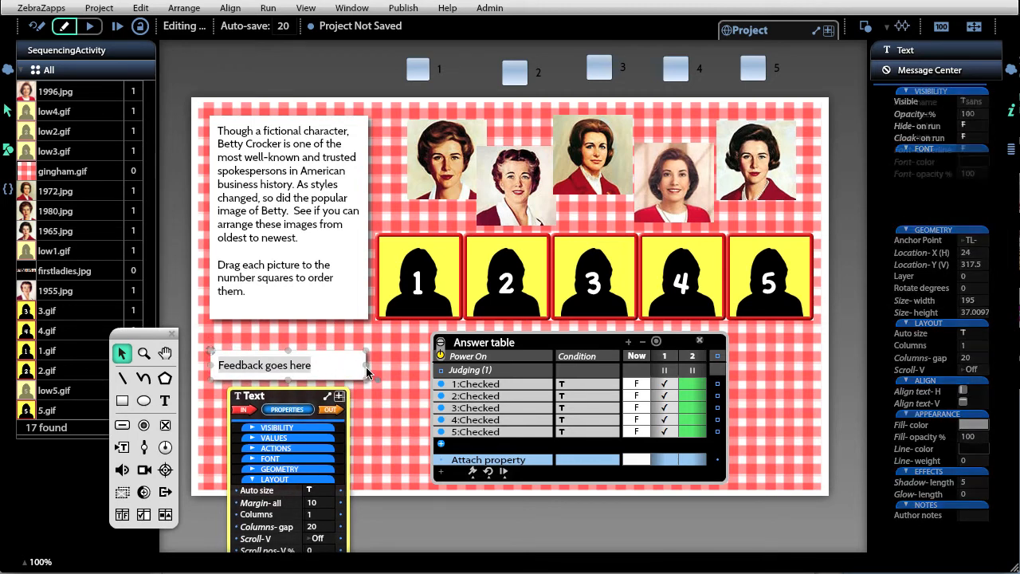
click(375, 423)
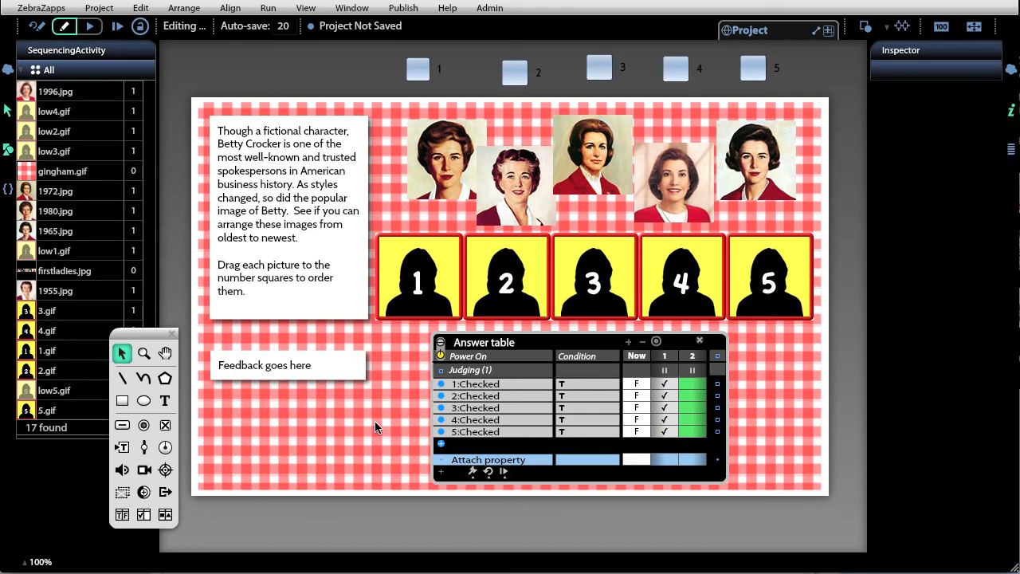
Attach the feedback text's Text-styled property to the answer table's value row below the Checked rows.
click(297, 365)
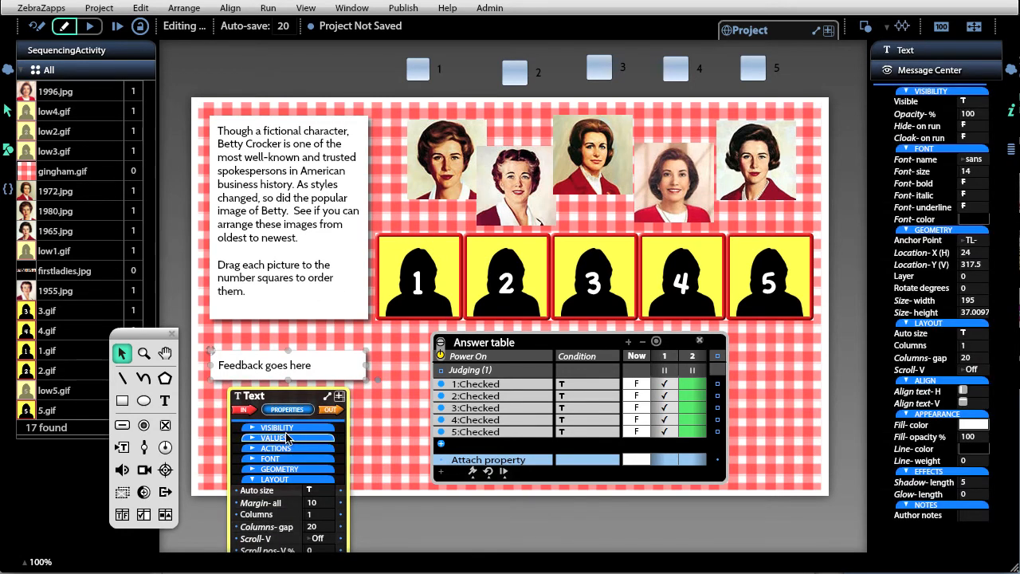
click(287, 438)
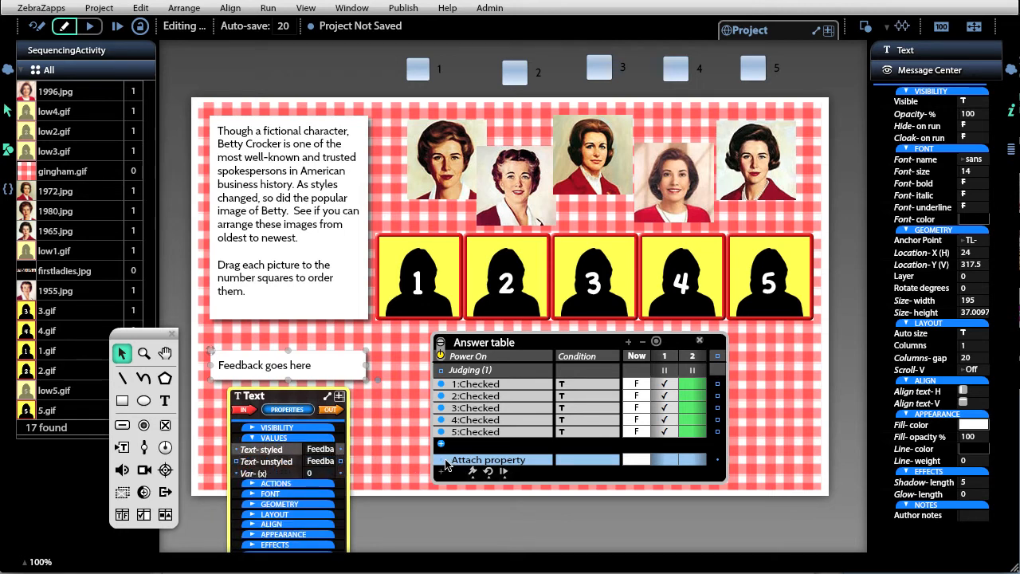
drag(446, 464, 443, 462)
click(444, 464)
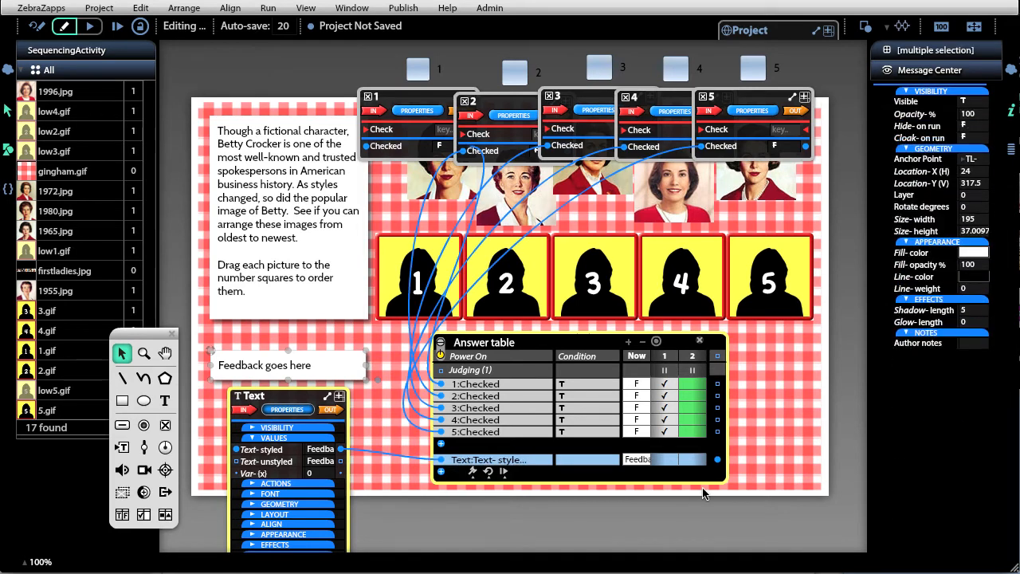
In the answer table's Text-styled row, enter "Great Job" for answer column 1 and "Incorrect." for column 2.
click(665, 463)
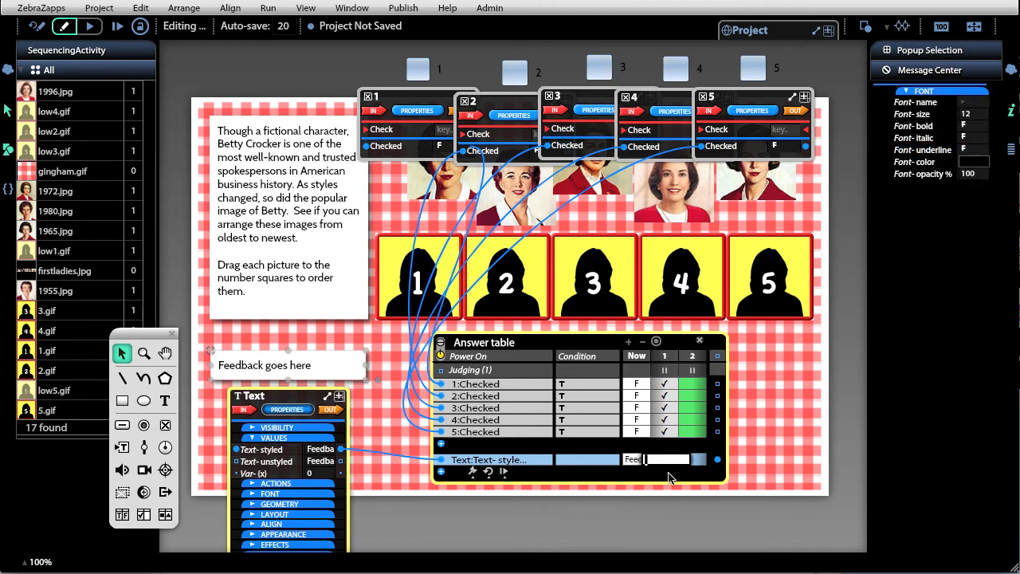
text(Great Job)
click(586, 474)
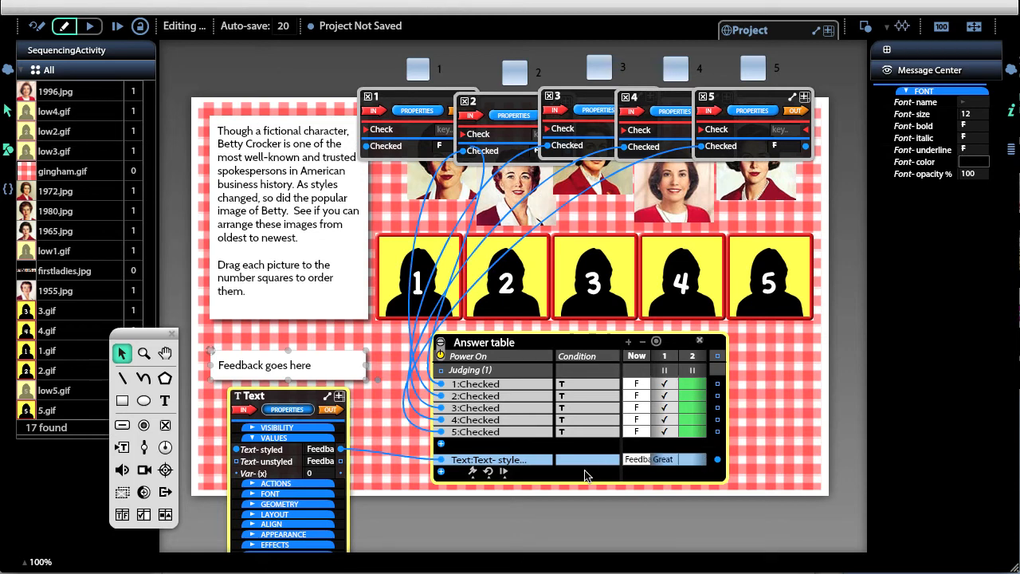
click(692, 459)
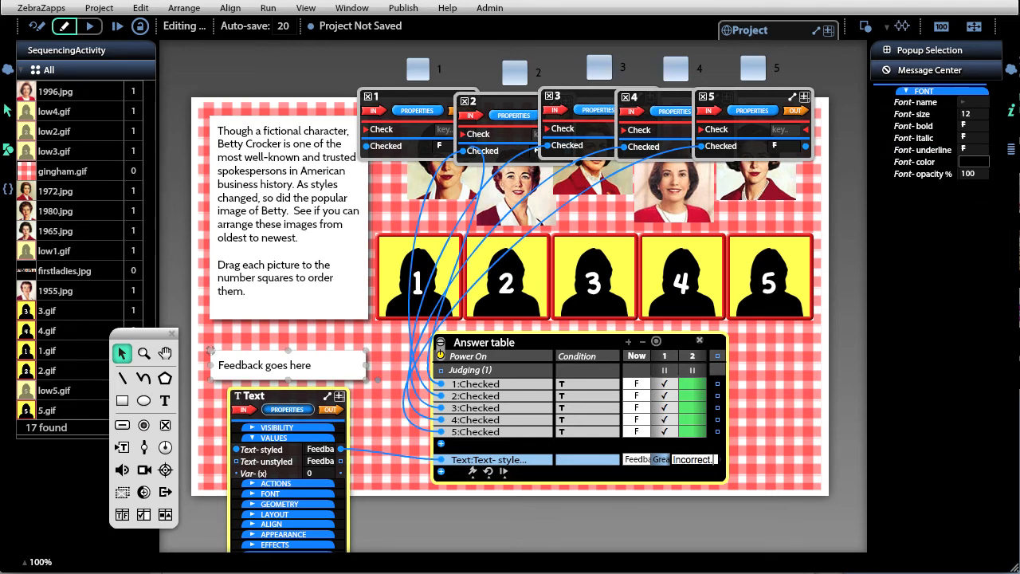
click(383, 418)
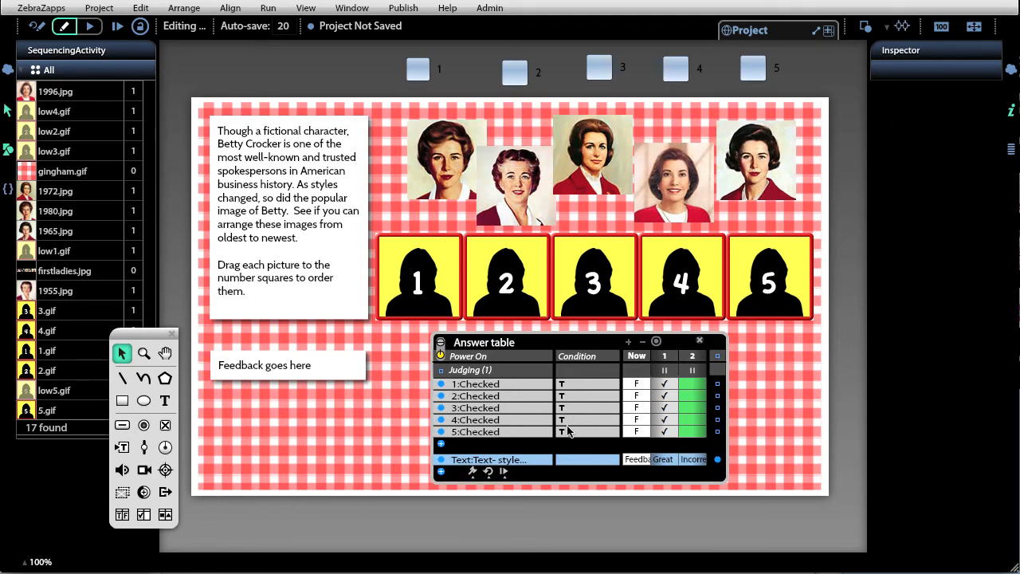
Clear the feedback text's Text-styled value so the box starts empty.
click(299, 368)
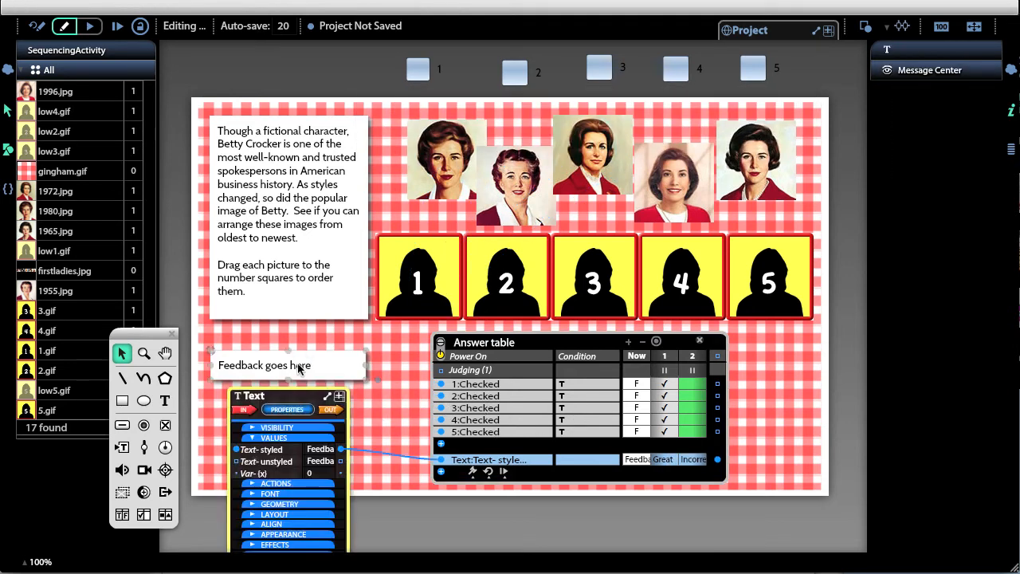
click(284, 408)
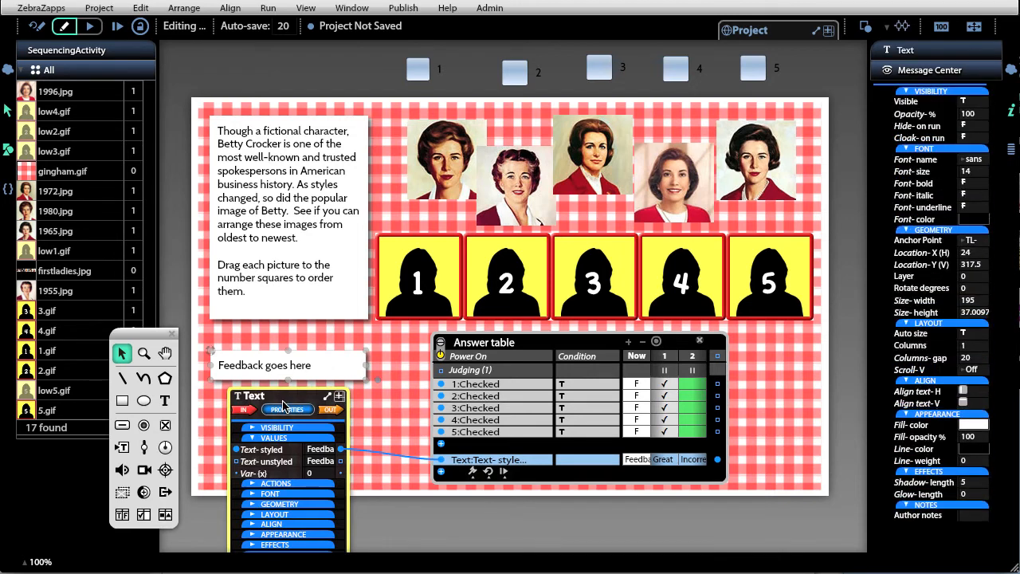
click(321, 450)
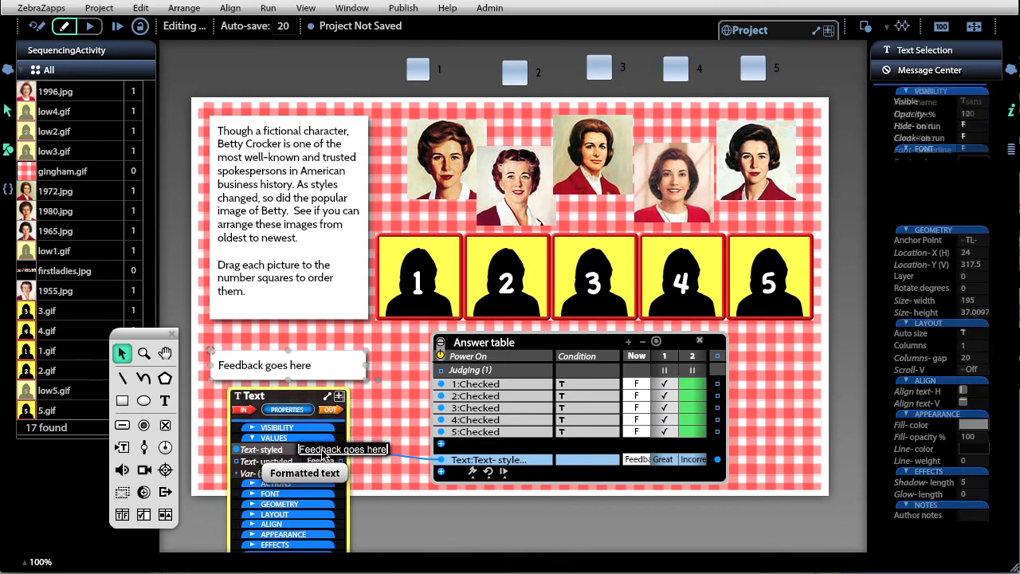
key(BackSpace)
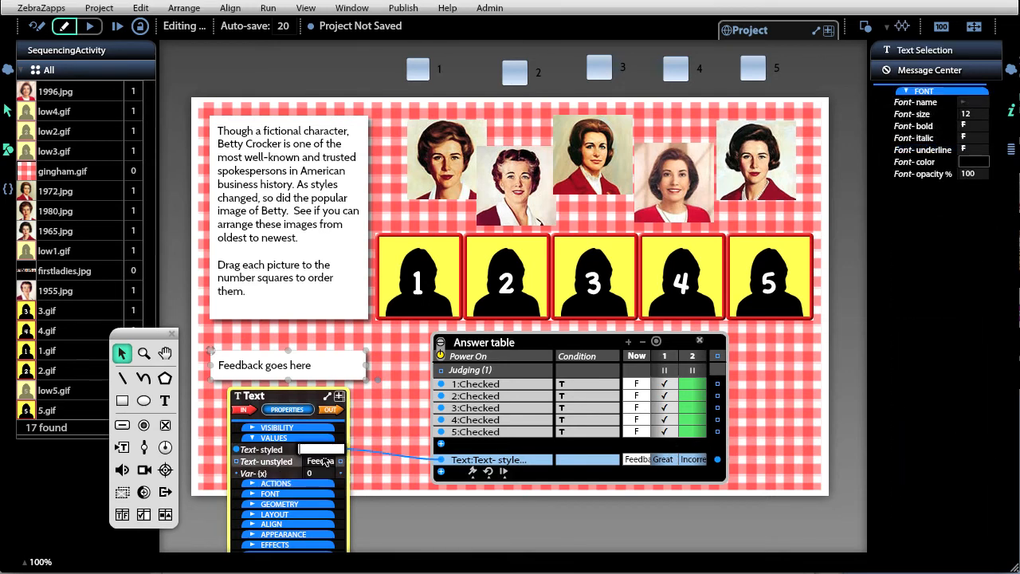
click(385, 408)
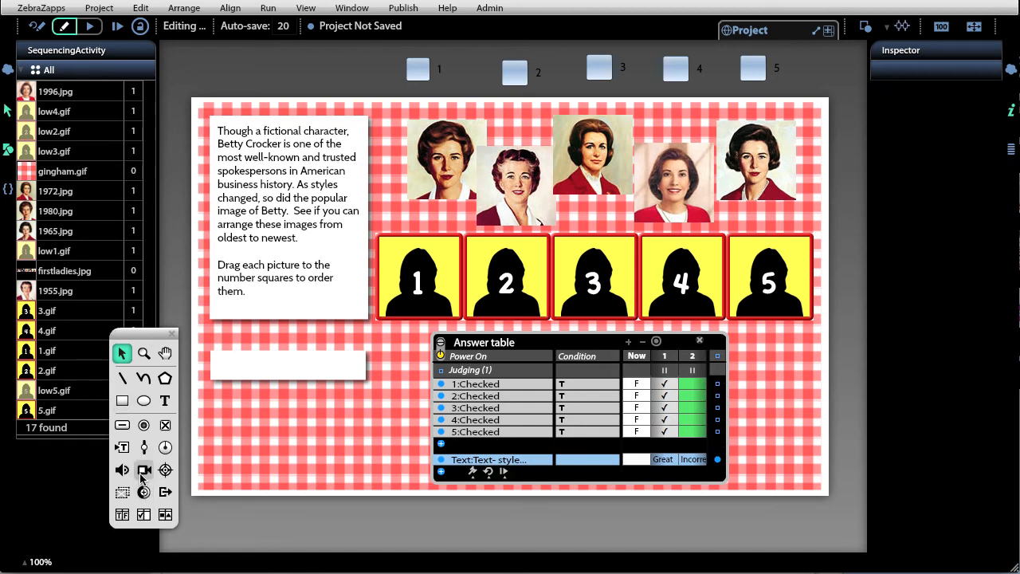
Add a push button labelled "Submit", about 96 by 28, and place it just beside the answer table's lower end.
click(122, 425)
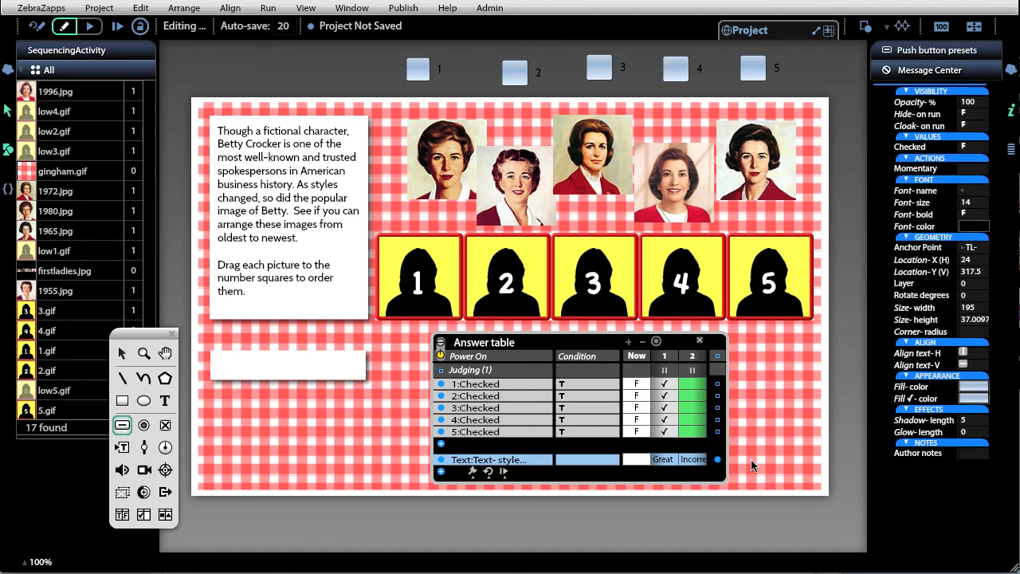
drag(740, 449, 818, 474)
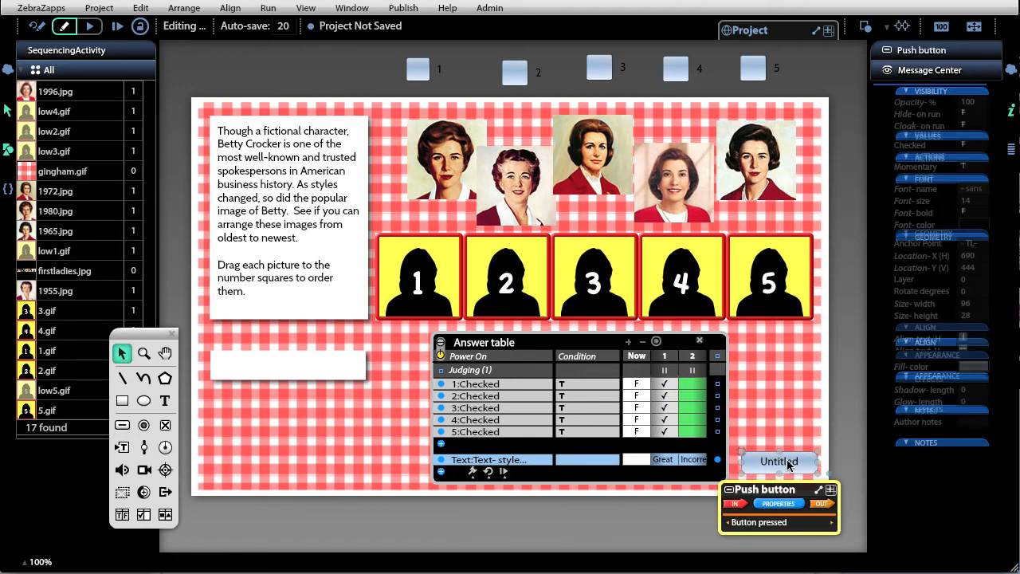
text(Submit)
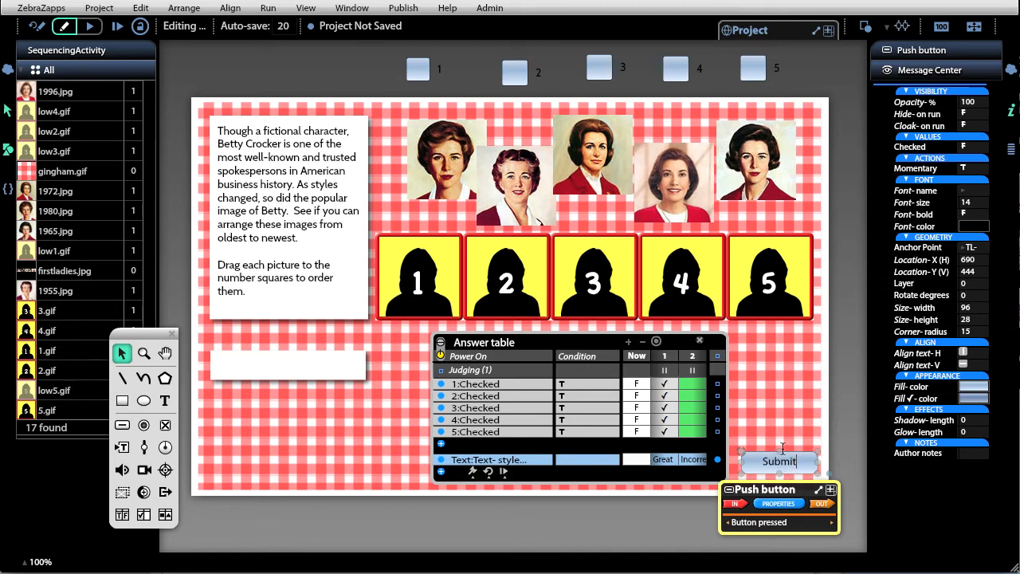
click(773, 424)
click(779, 461)
drag(780, 464, 775, 473)
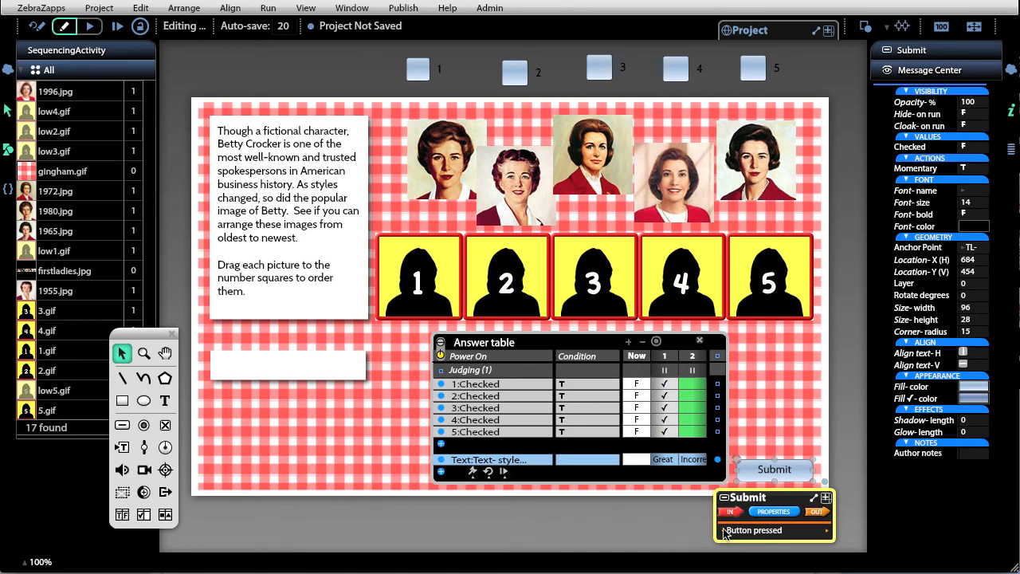
Wire the Submit button's Button pressed output to the answer table's judging trigger and to the feedback text's Show action.
click(471, 480)
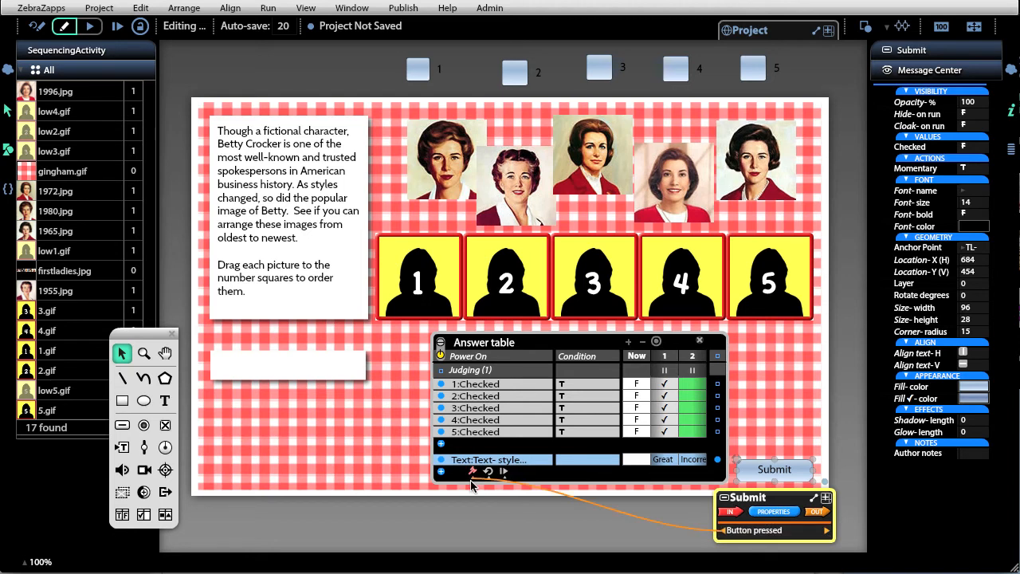
click(471, 481)
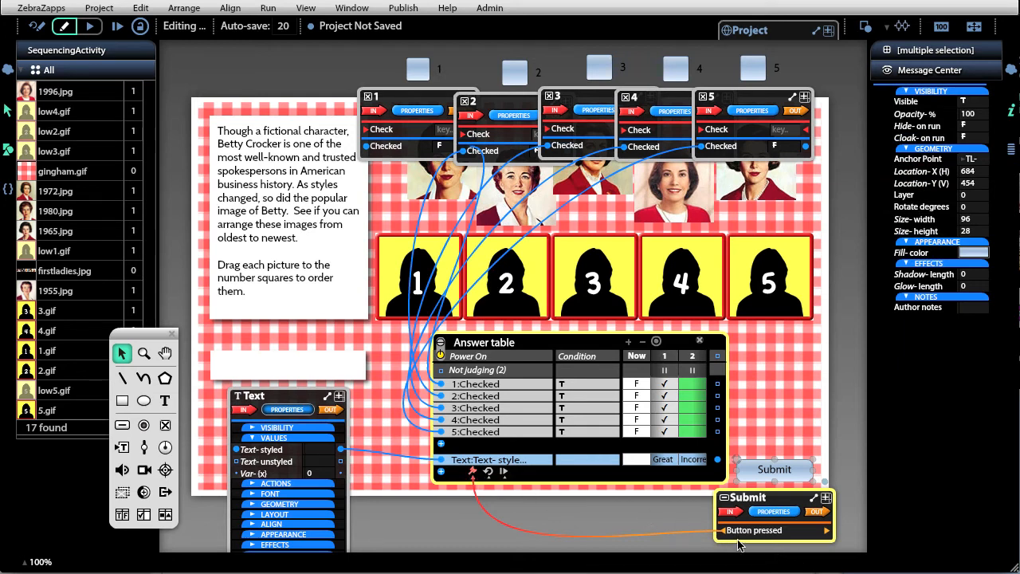
drag(727, 535, 248, 409)
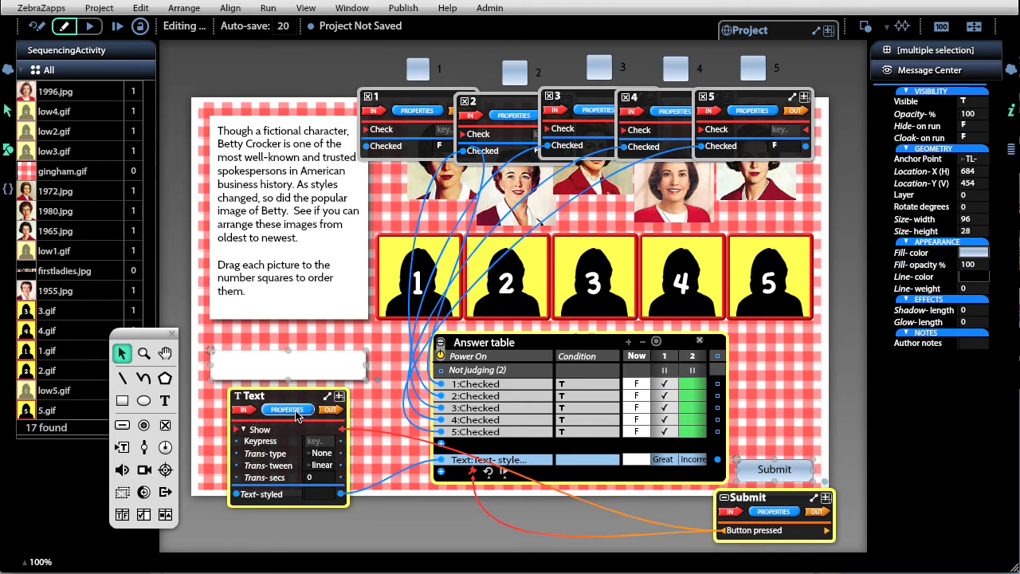
Set the feedback text's Hide on run property to true, then deselect everything.
click(285, 409)
click(278, 492)
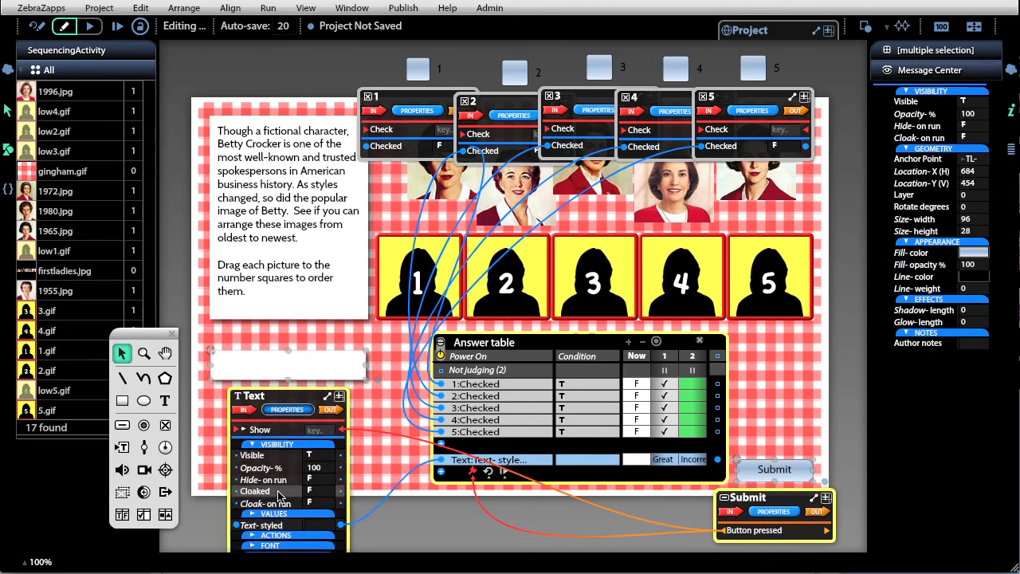
mouse_move(321, 480)
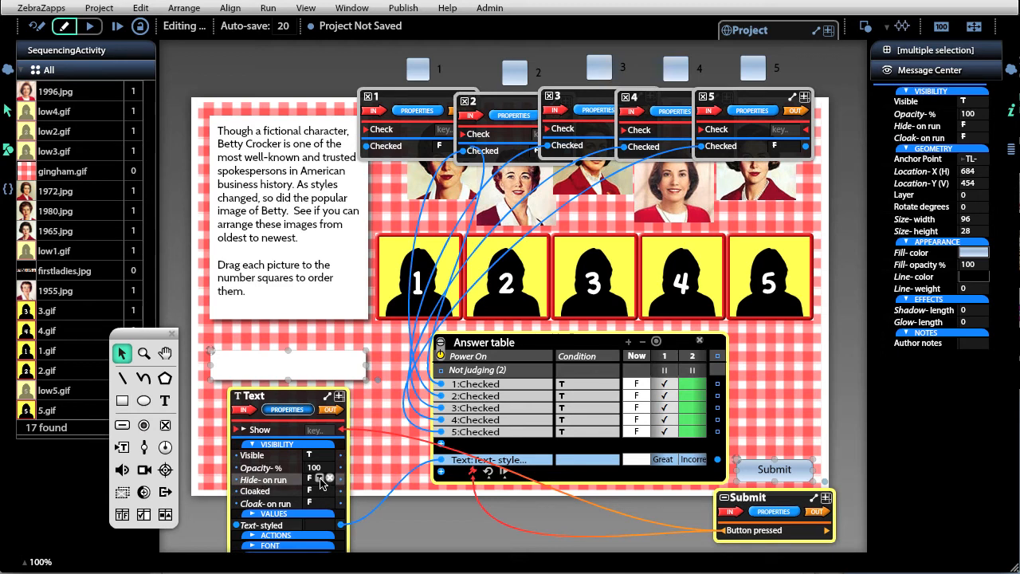
click(412, 523)
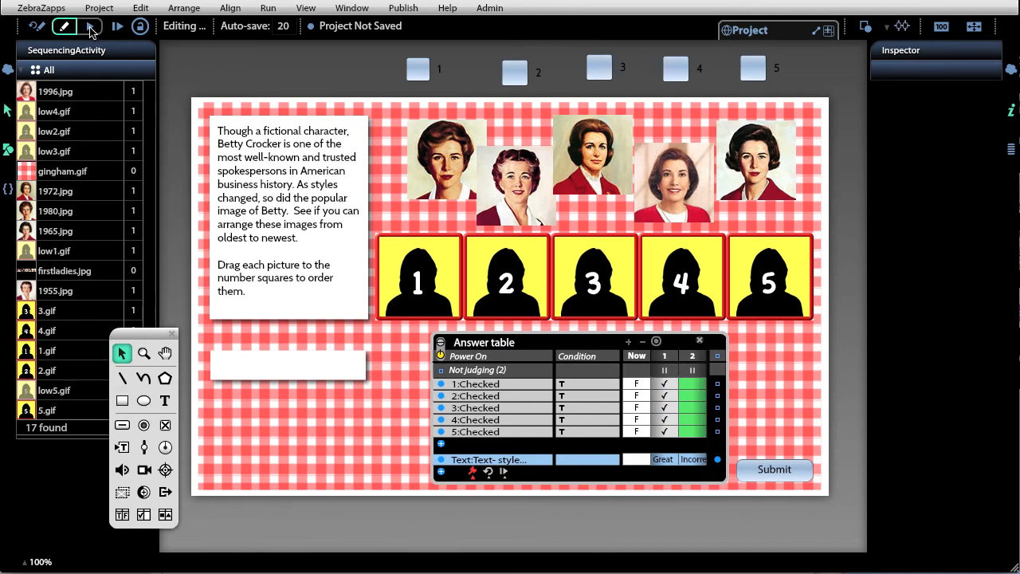
Test-run the activity with the portraits in correct order from 1955 to 1996, submit the answer, and return to editing.
click(90, 27)
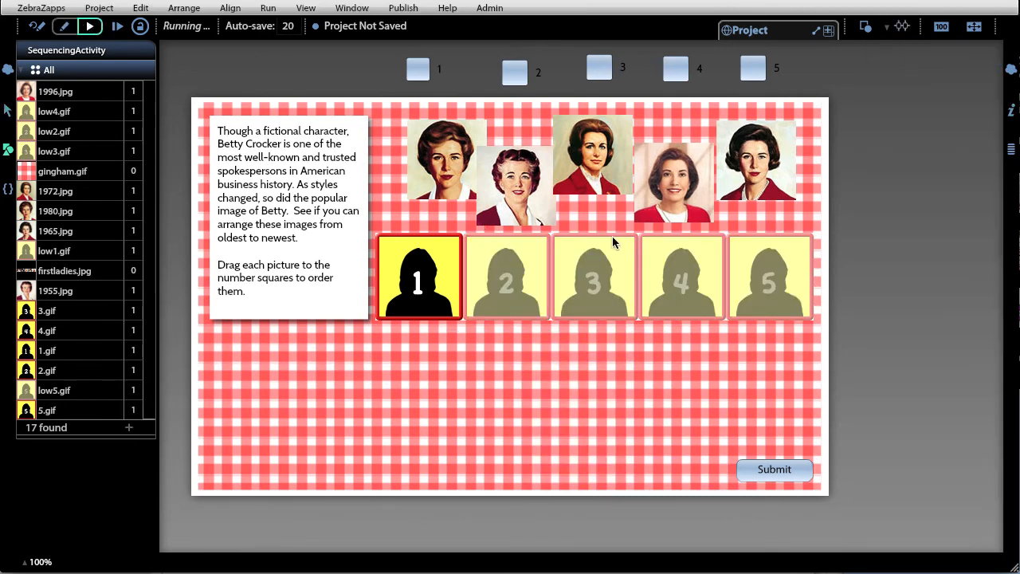
drag(527, 201, 452, 292)
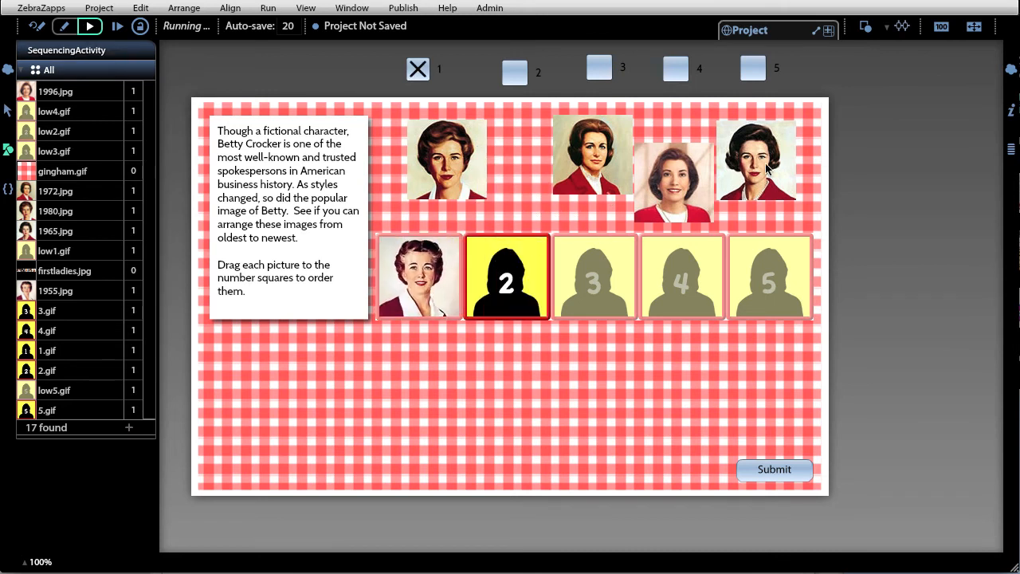
drag(773, 166, 503, 288)
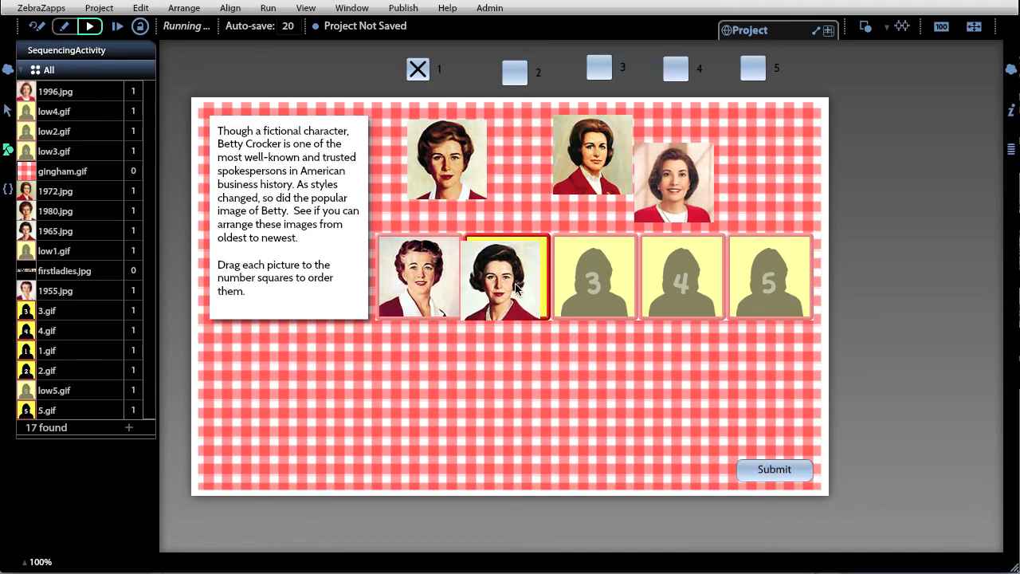
drag(588, 184, 685, 279)
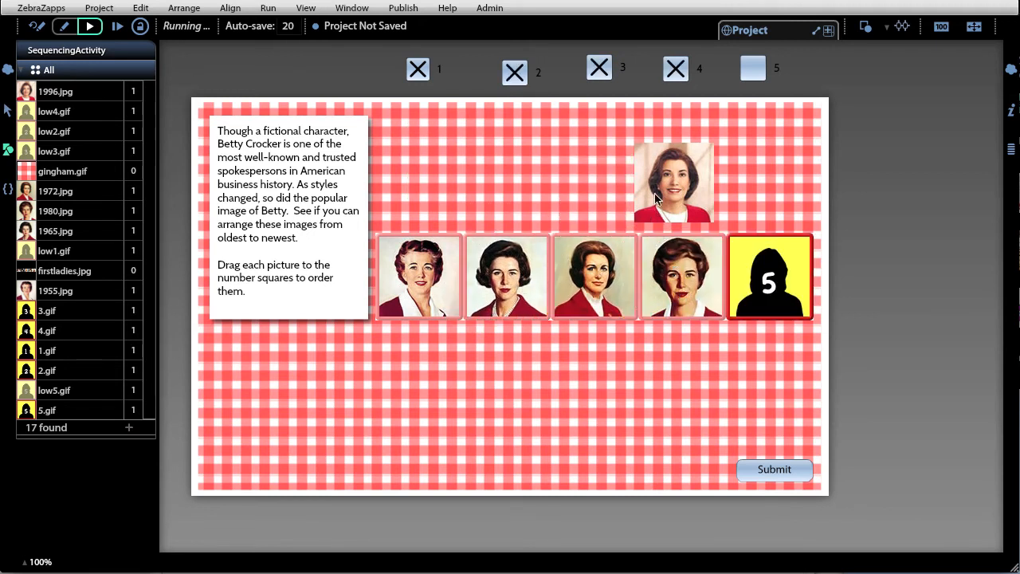
drag(667, 185, 747, 261)
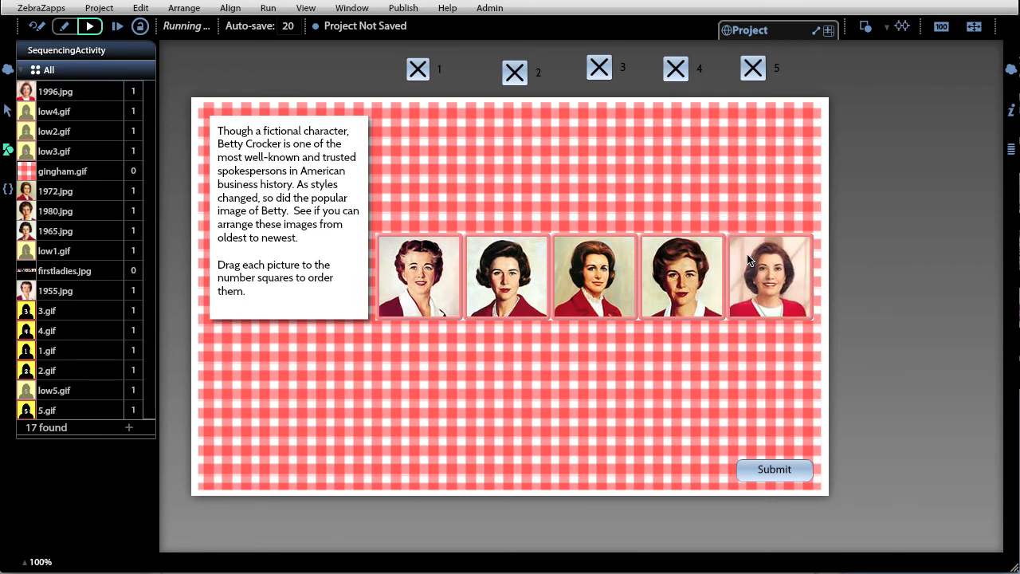
click(788, 470)
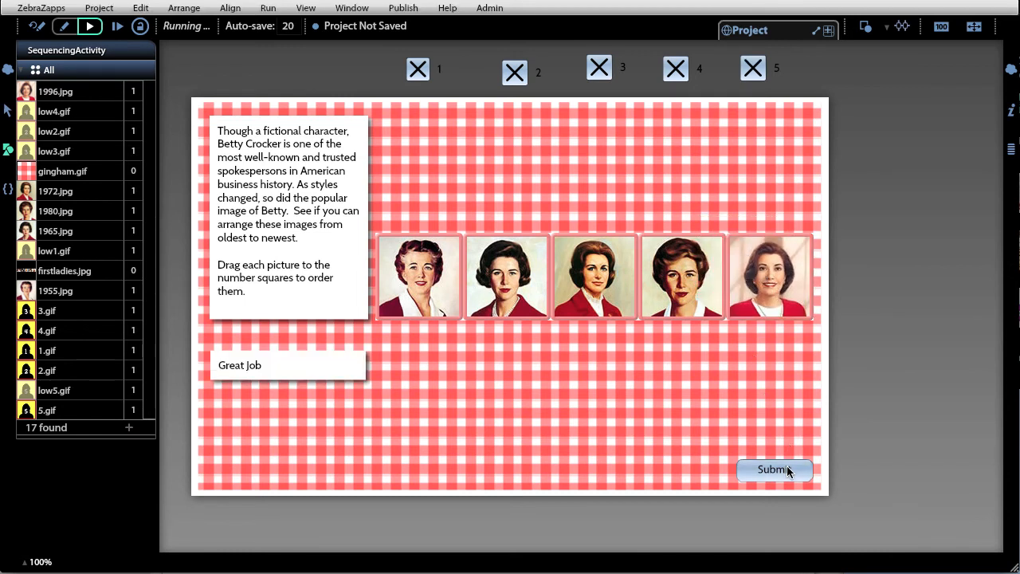
click(64, 25)
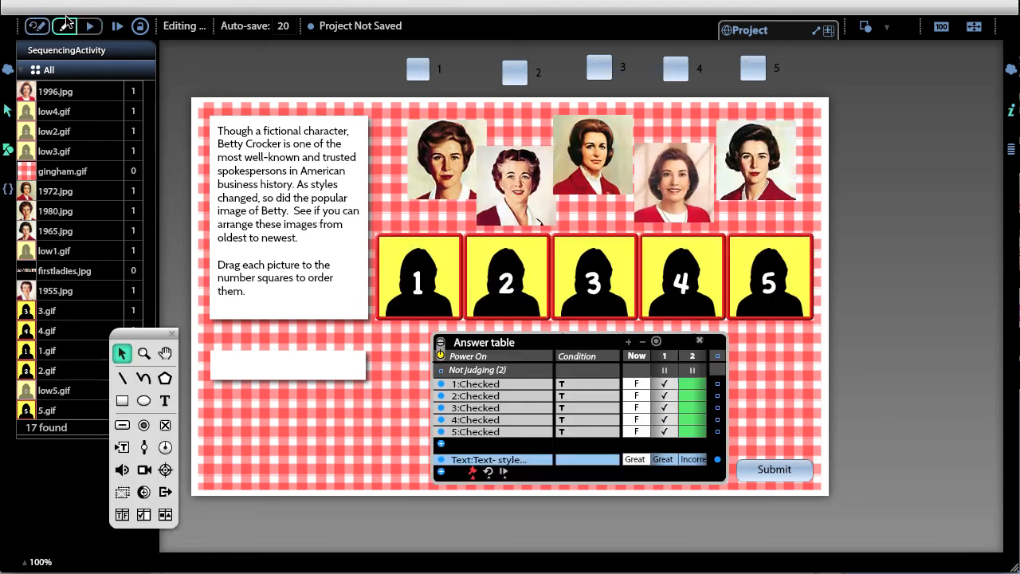
Test-run the activity with a wrong order, swapping the 1955, 1965 and 1980 portraits among squares 1, 2 and 4, submit it, and end the run.
click(90, 26)
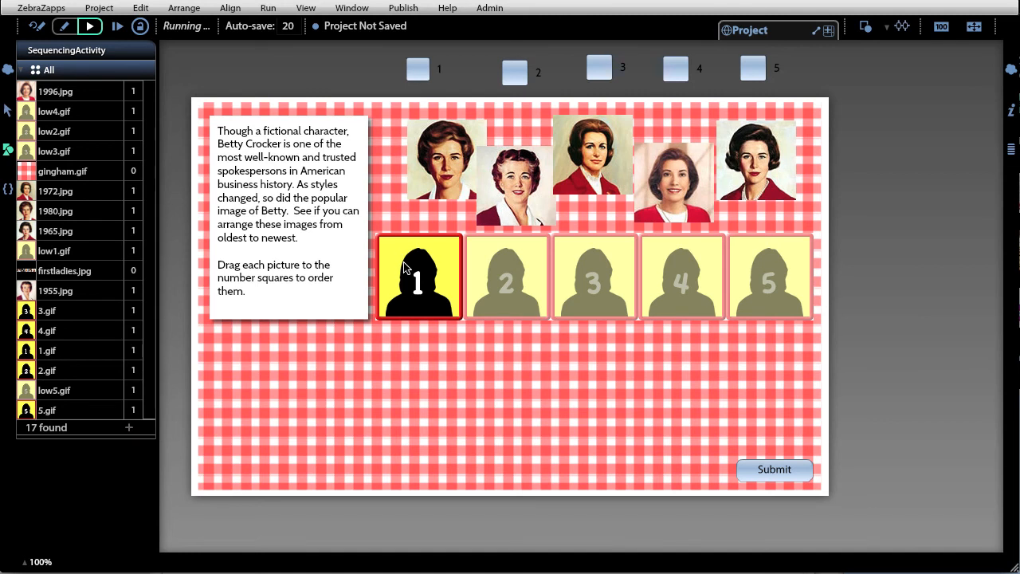
drag(440, 162, 418, 261)
drag(509, 201, 502, 271)
drag(578, 164, 608, 306)
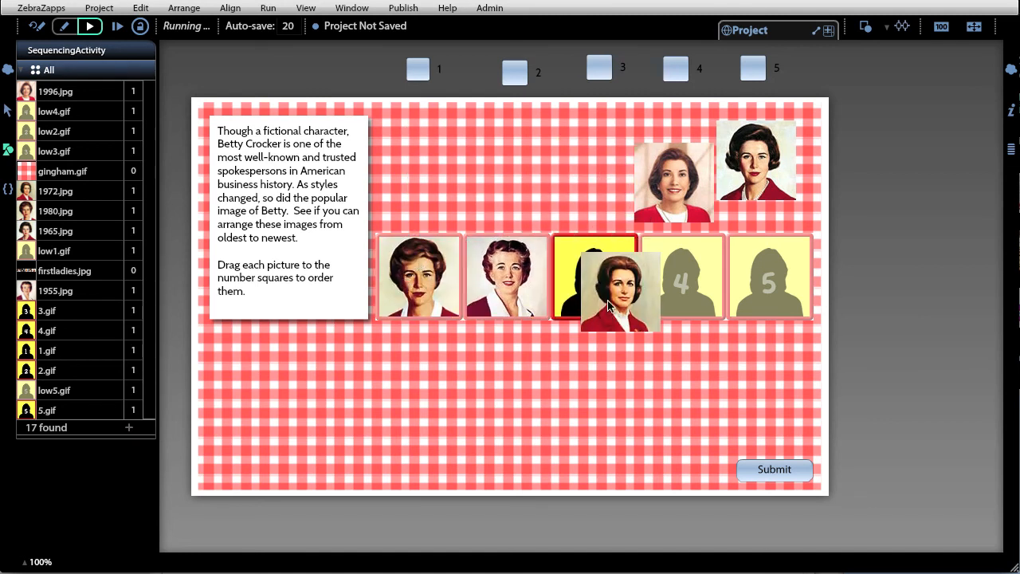
drag(755, 151, 709, 267)
drag(684, 203, 782, 316)
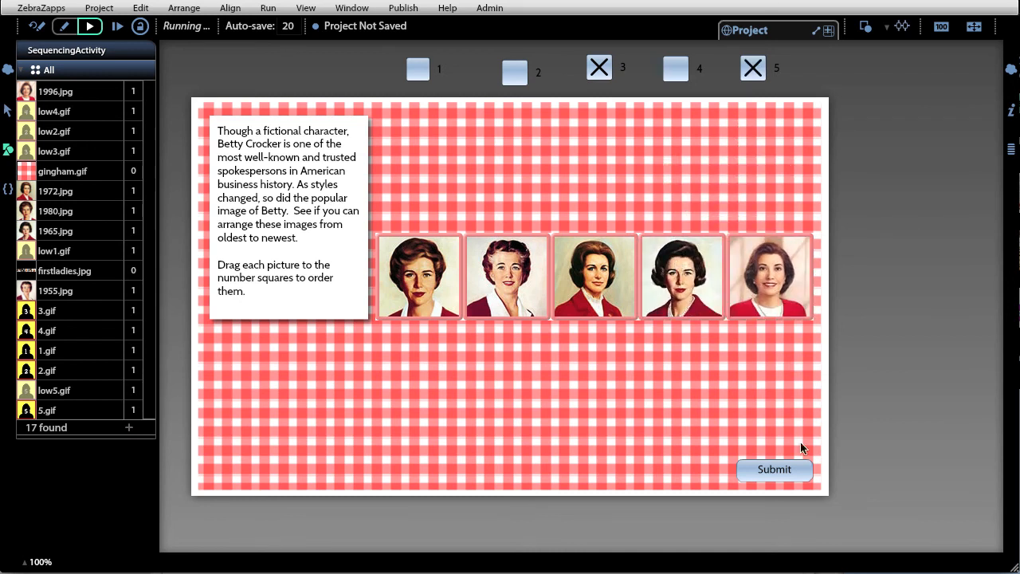
click(793, 473)
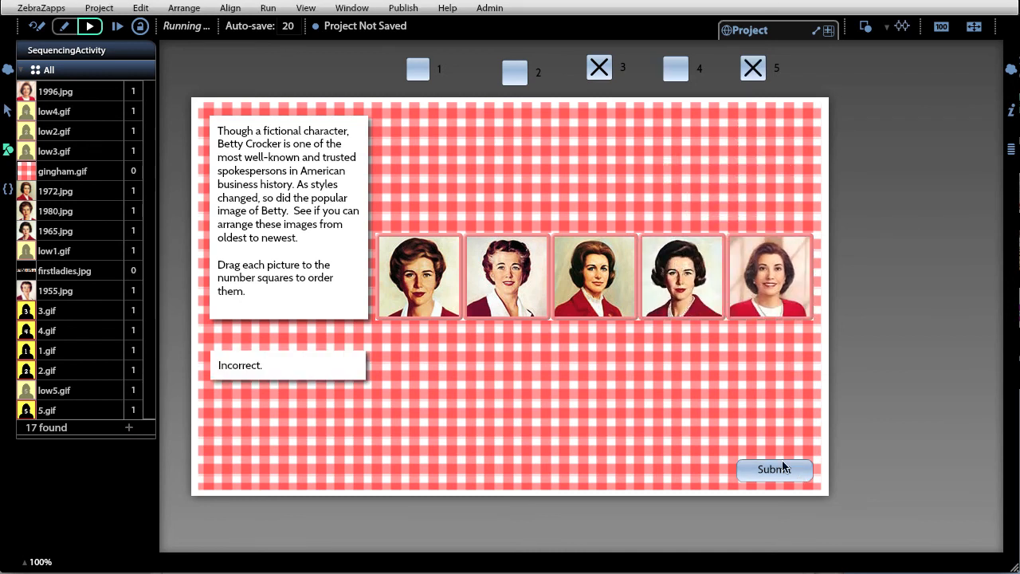
click(37, 26)
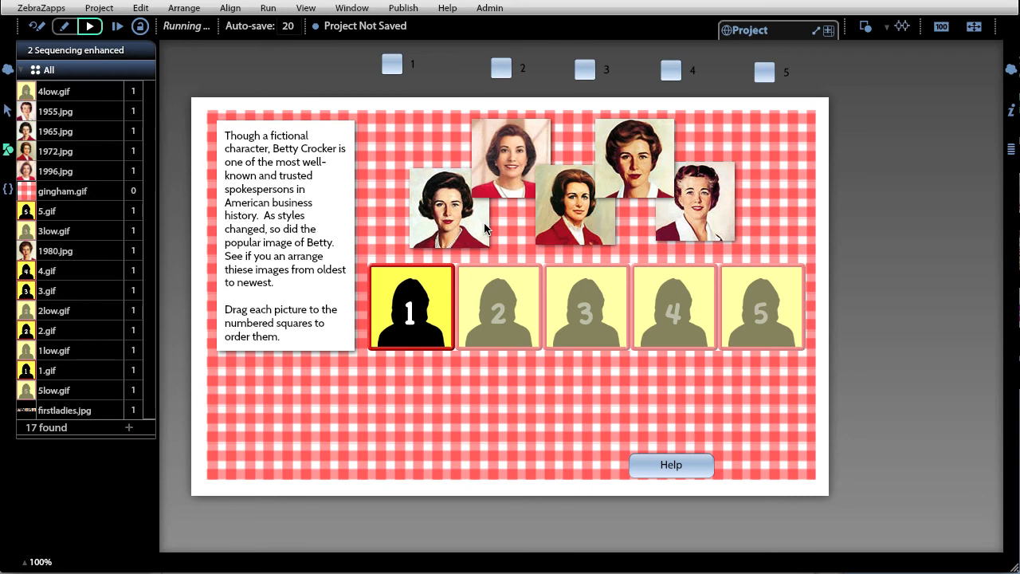
In the running enhanced version, show the help pictures, fill the squares with the 1965 and 1980 portraits swapped, and check the answer.
click(655, 462)
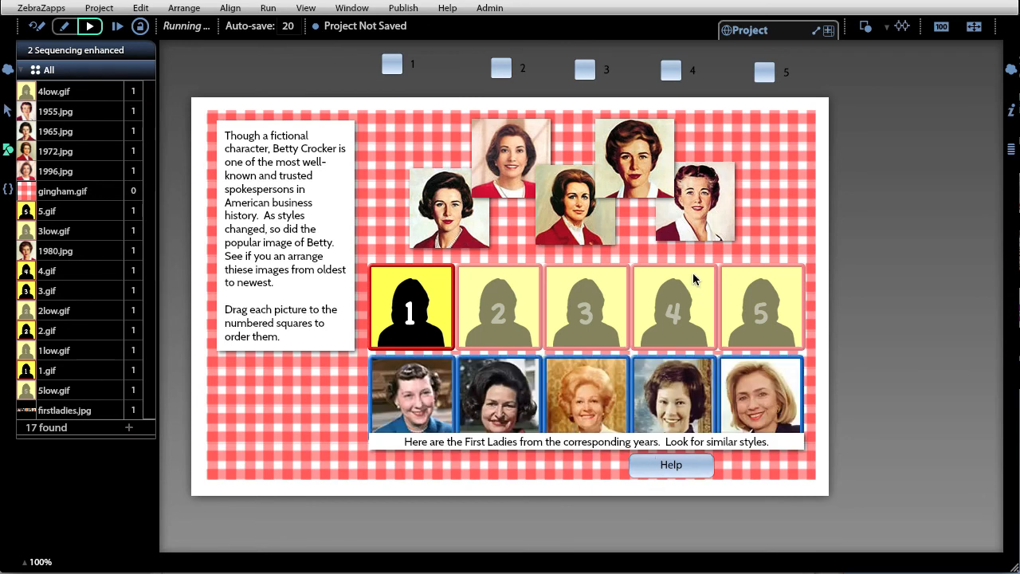
mouse_move(695, 211)
mouse_down()
mouse_move(578, 268)
mouse_move(414, 296)
mouse_move(427, 303)
mouse_up()
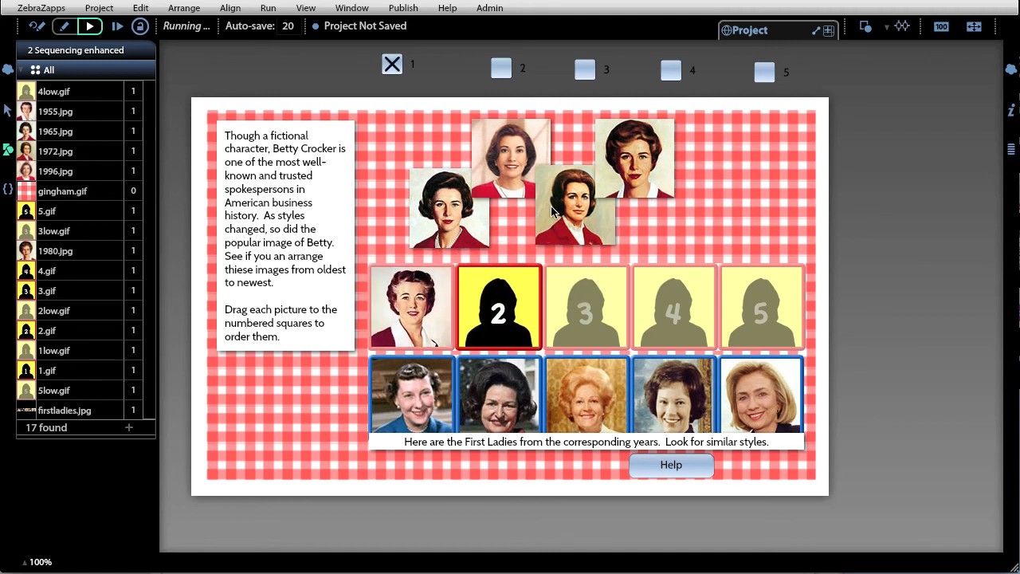
drag(610, 177, 502, 303)
drag(576, 222, 578, 305)
drag(456, 230, 671, 315)
drag(486, 161, 739, 317)
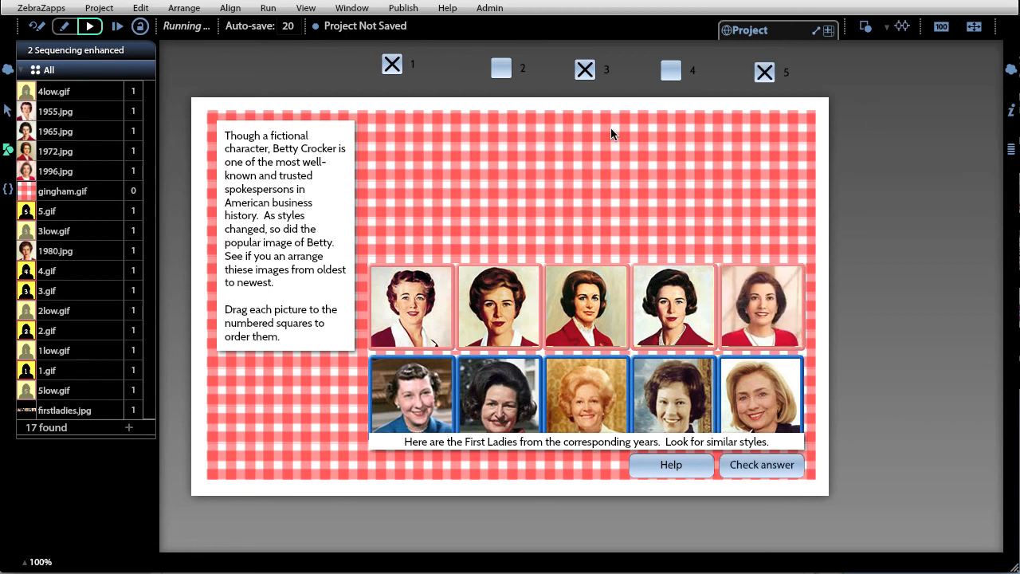
click(754, 468)
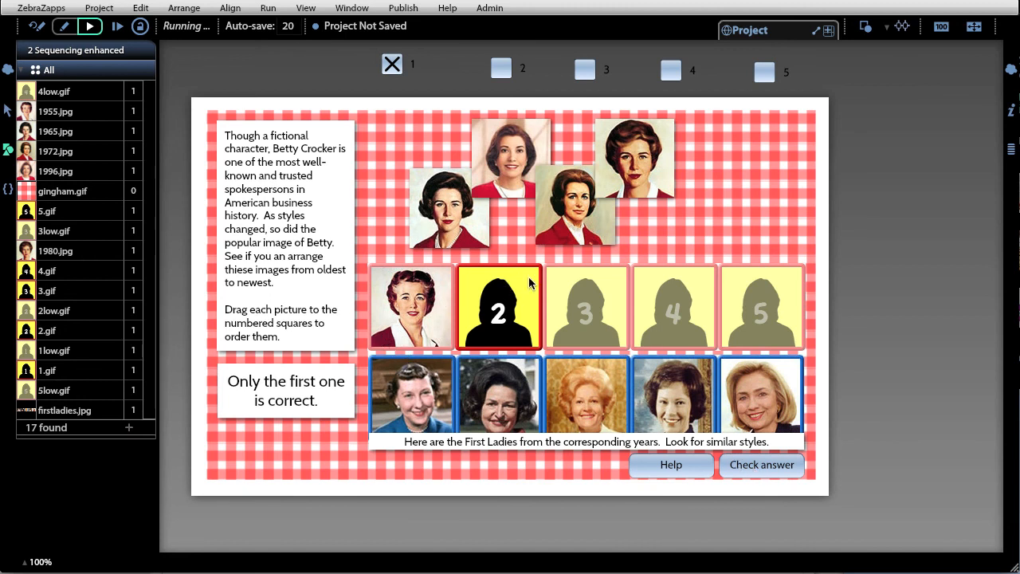
Refill squares 2 to 5 with the 1965, 1972, 1996 and 1980 portraits, and check the answer again.
drag(460, 228, 501, 306)
drag(569, 309, 571, 310)
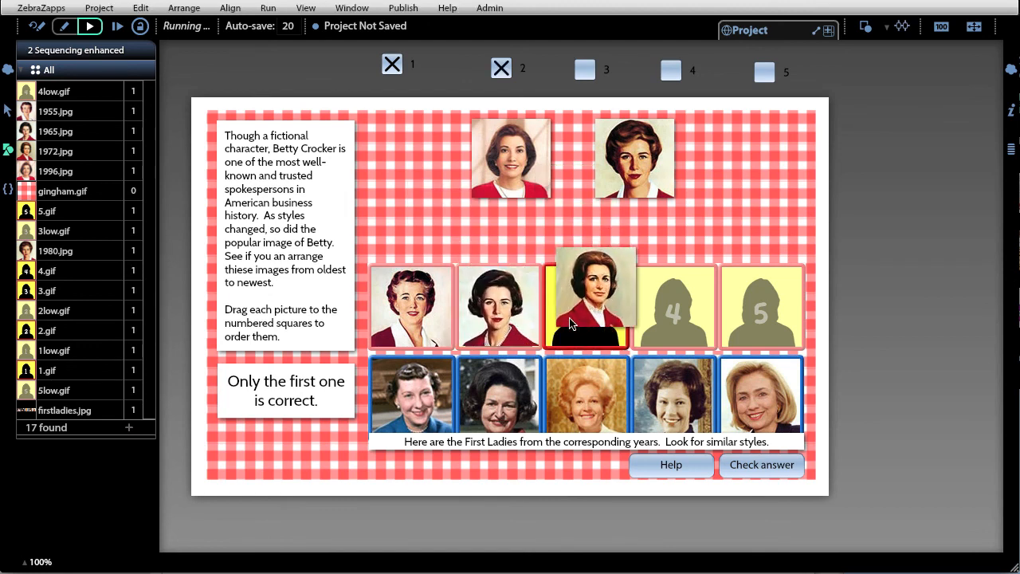
drag(538, 196, 679, 317)
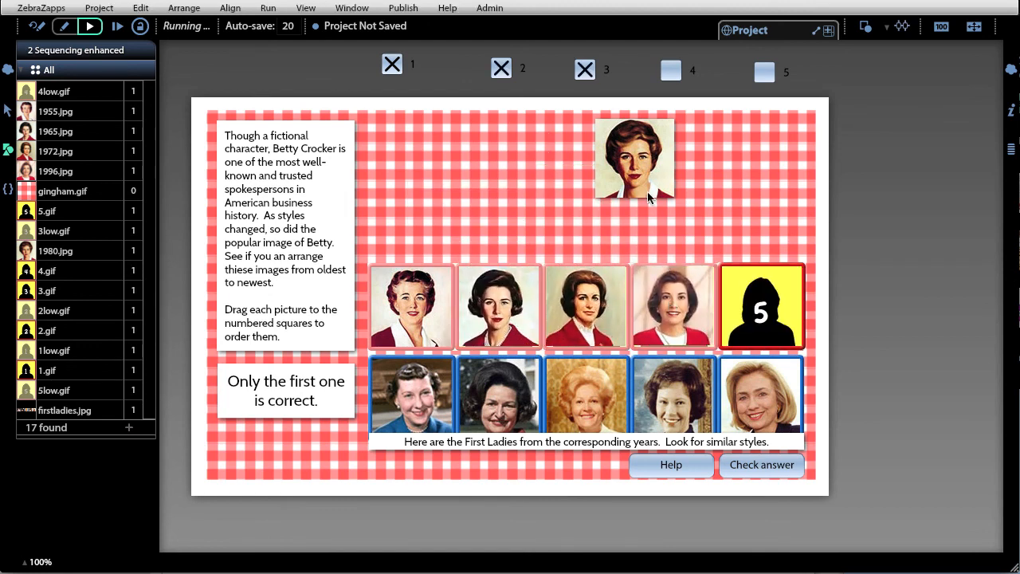
drag(647, 187, 759, 311)
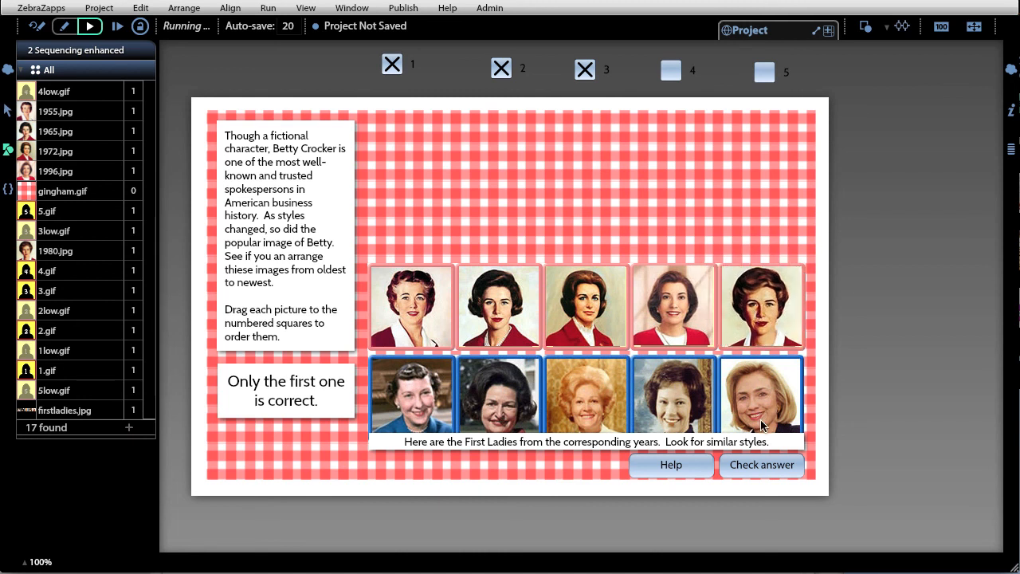
click(760, 470)
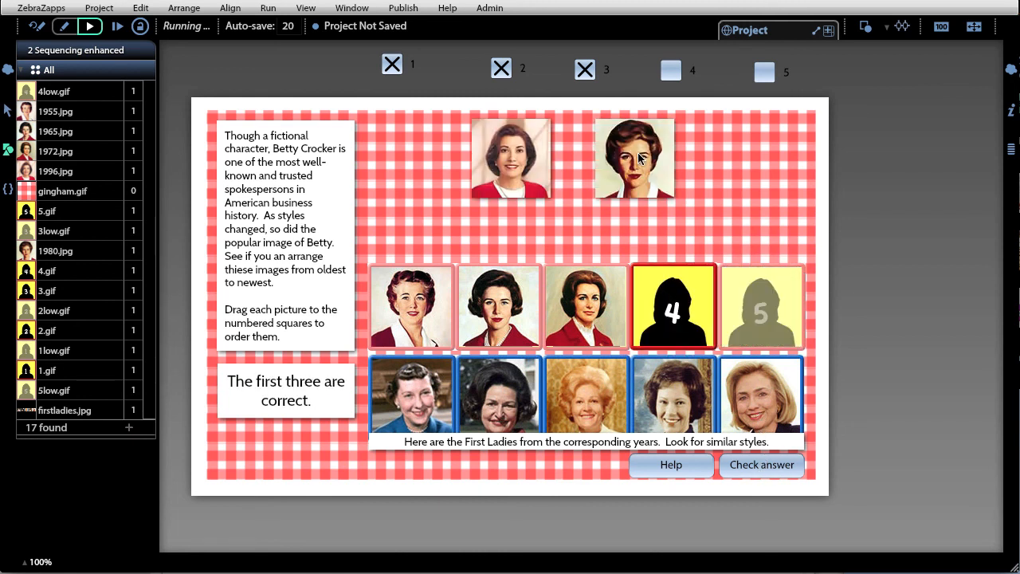
Place the 1980 portrait on square 4 and the 1996 portrait on square 5, and check the completed sequence.
drag(640, 158, 678, 314)
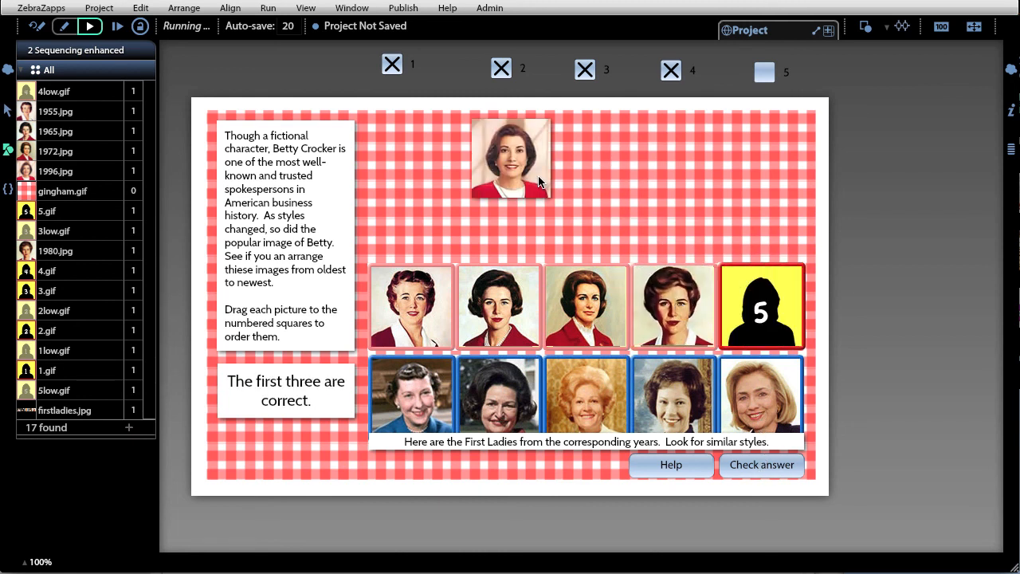
drag(541, 182, 757, 311)
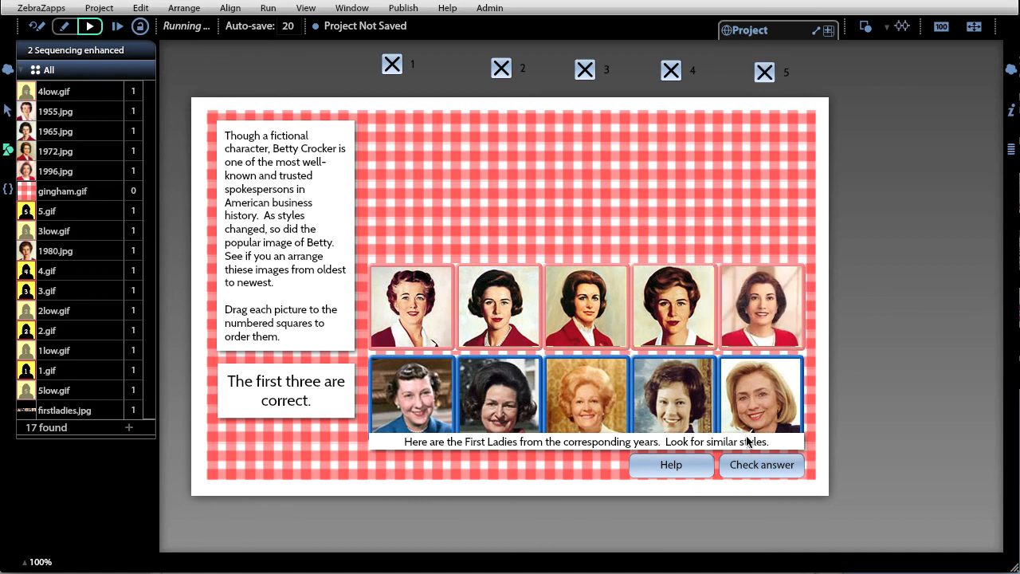
click(751, 470)
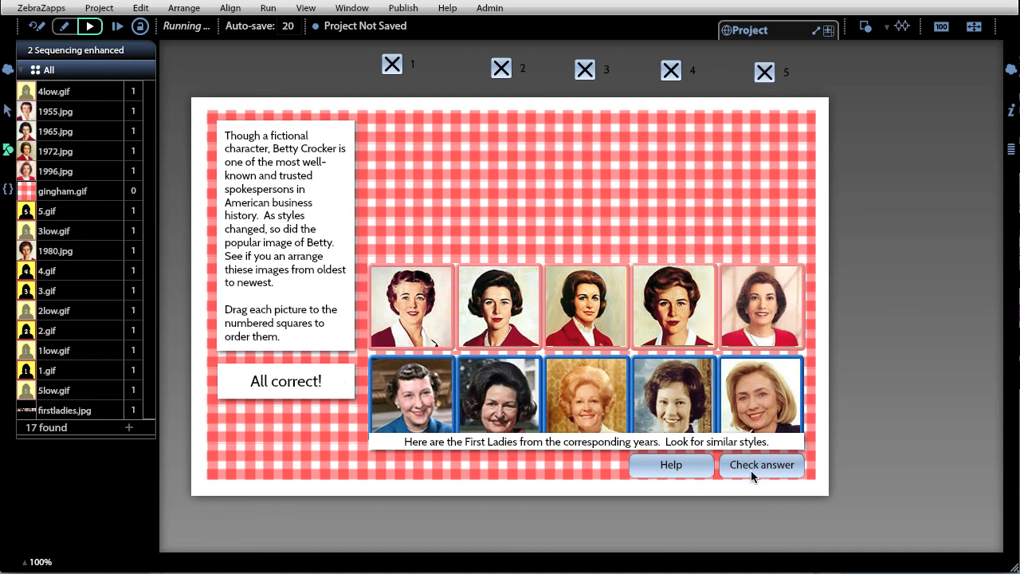